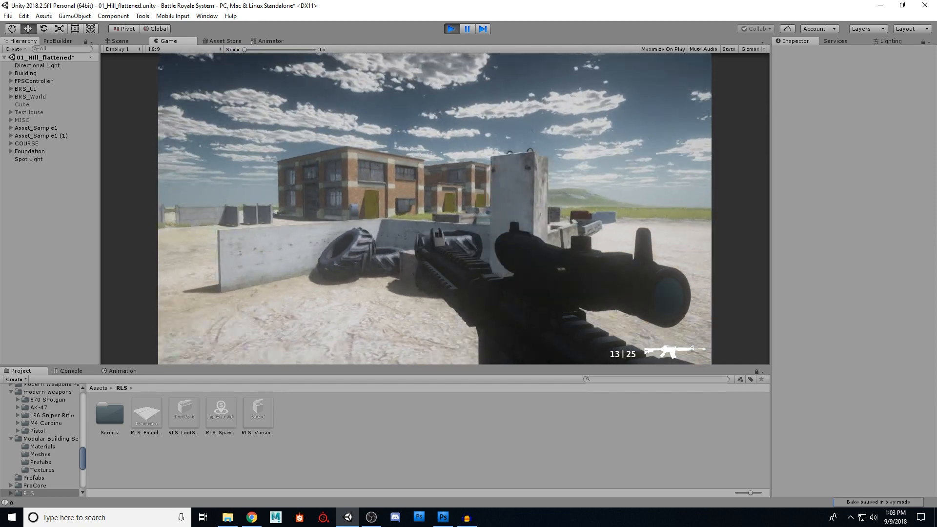
Walk through the obstacle course in play mode, inspect the weapons spawned among the walls, barriers, tires and sandbags, and stop the playtest.
key(w)
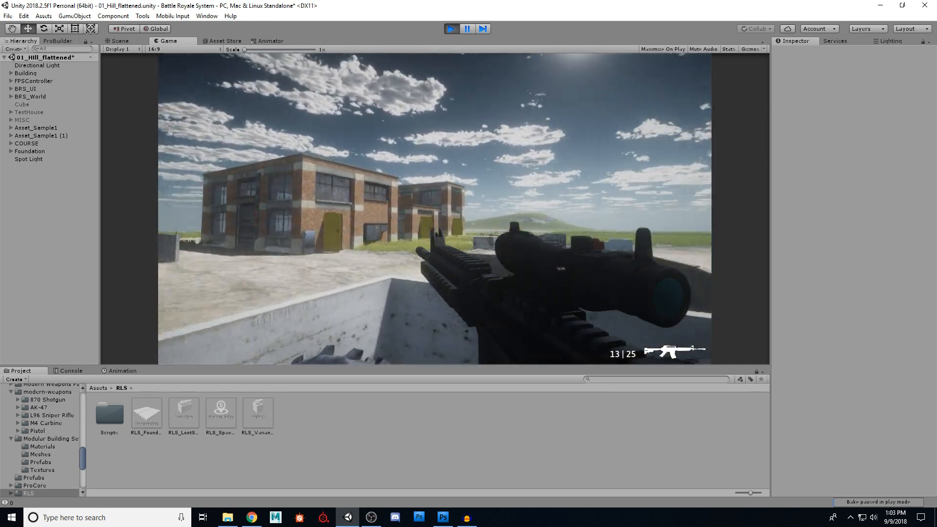
key(s)
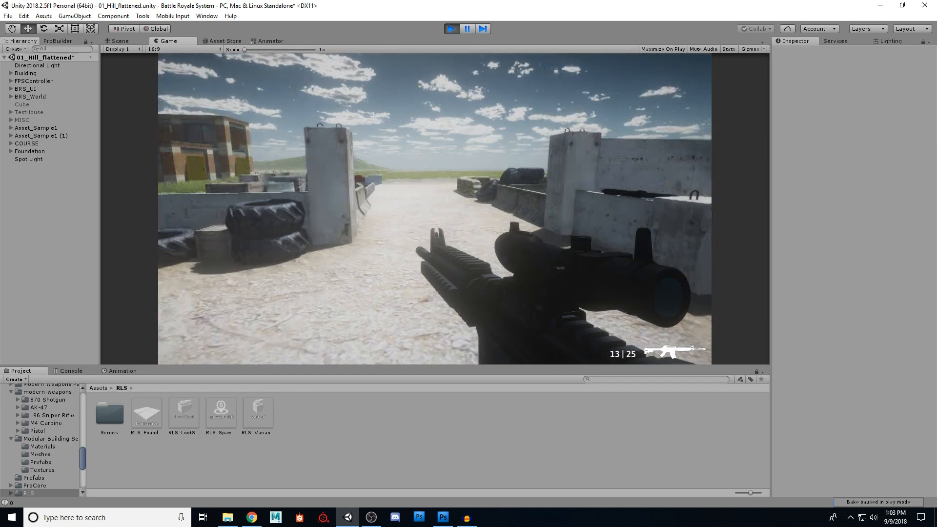
key(w)
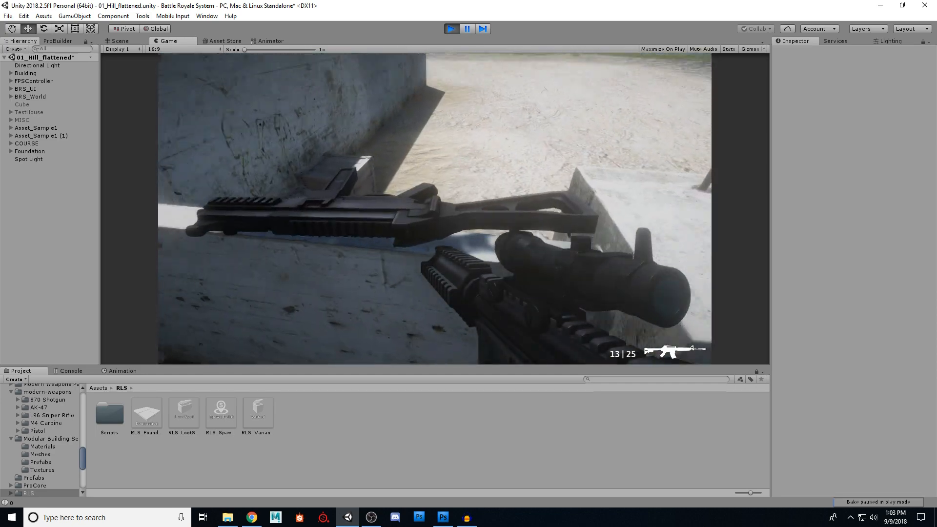
key(w)
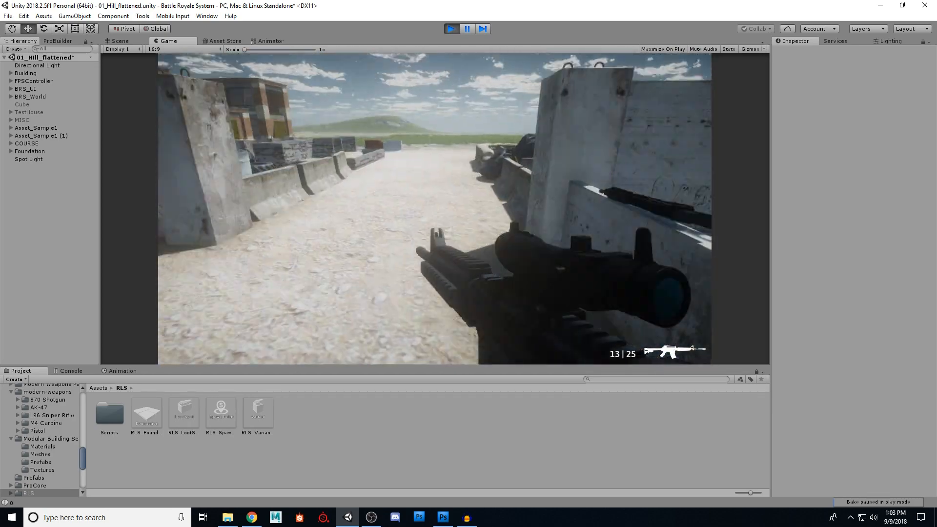
key(w)
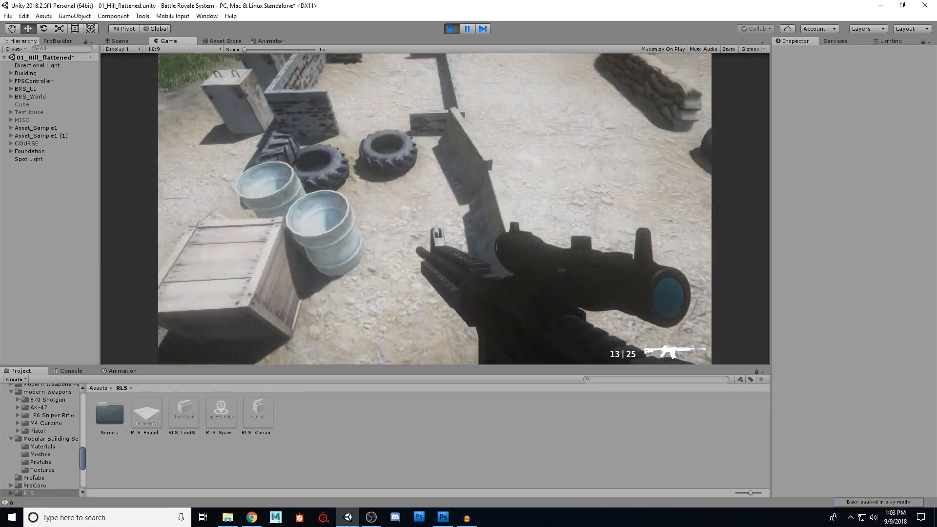
key(w)
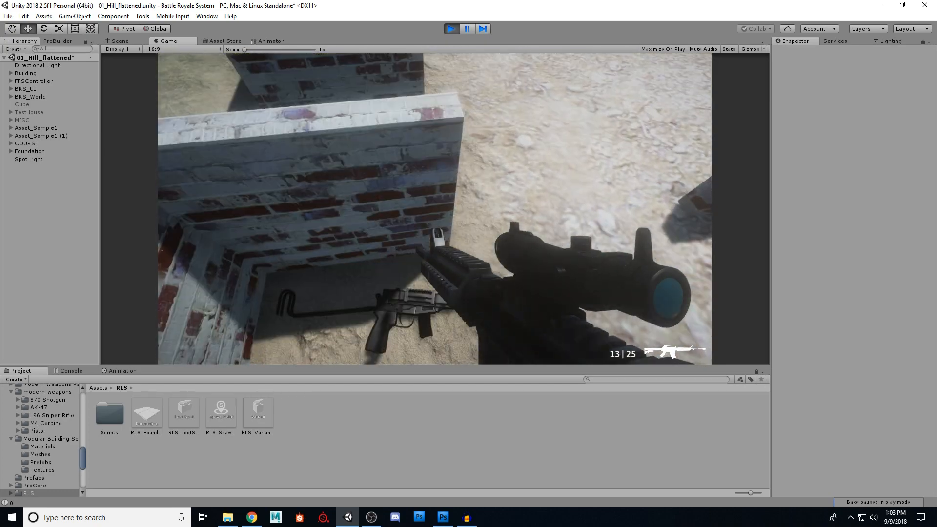
key(w)
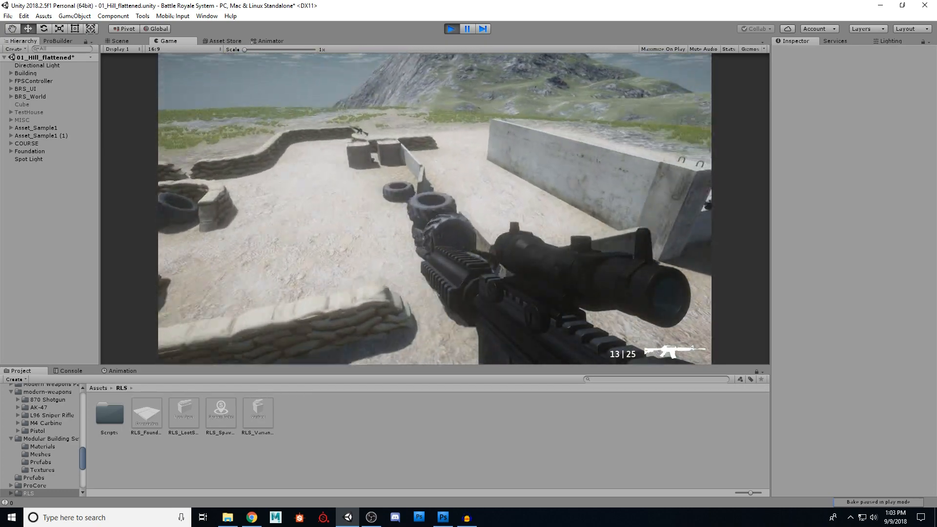
key(w)
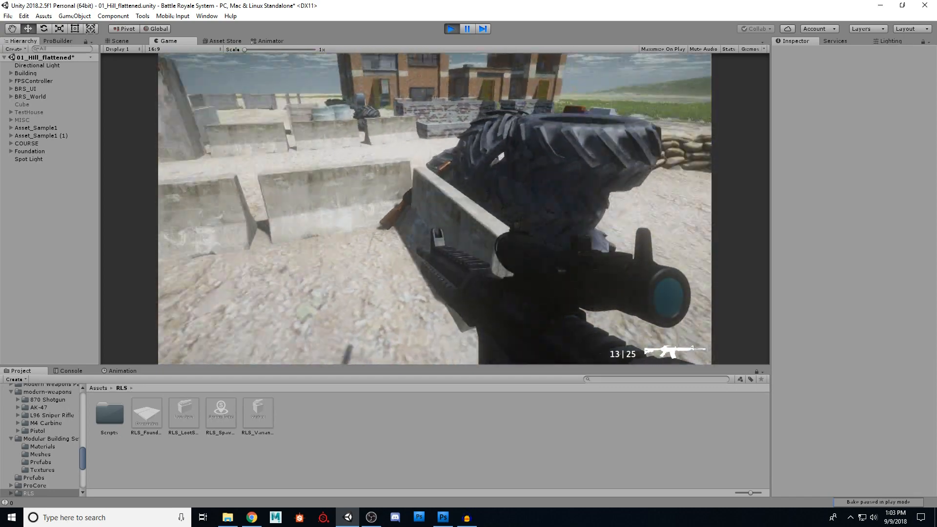
key(w)
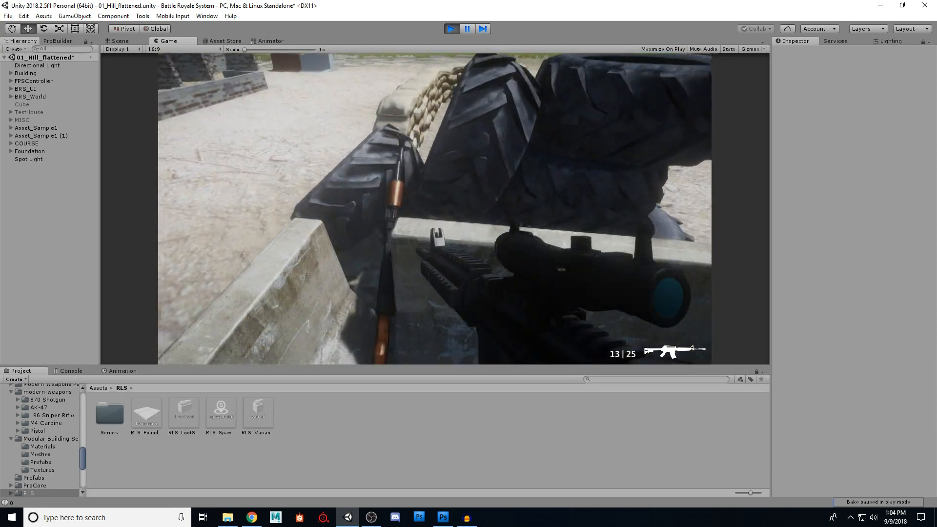
key(w)
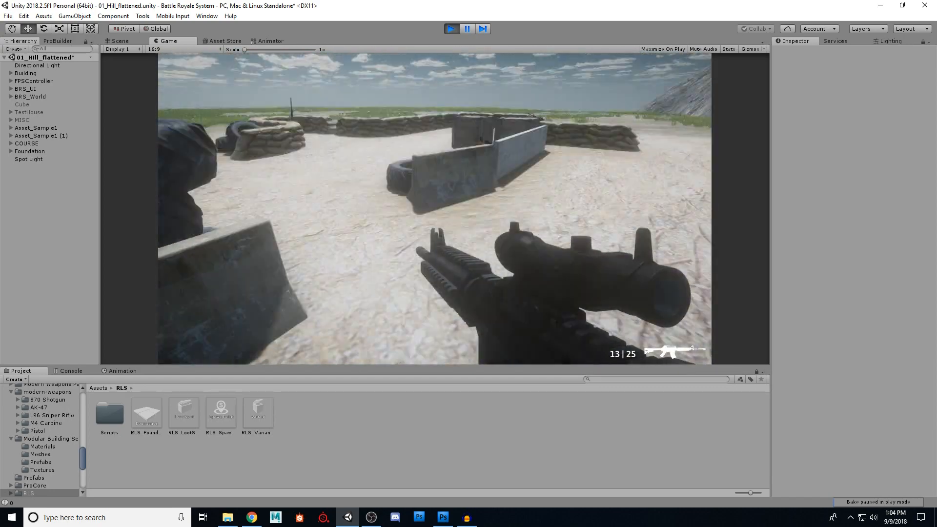
key(w)
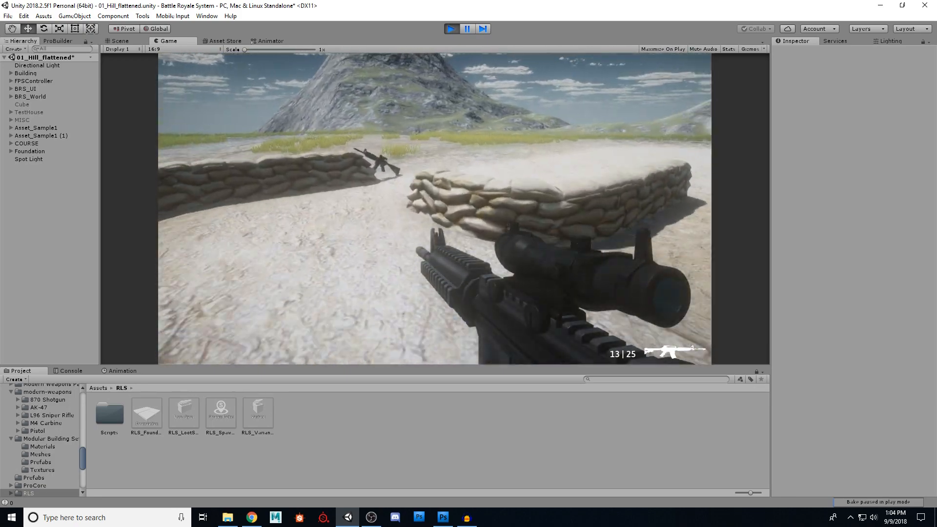
key(w)
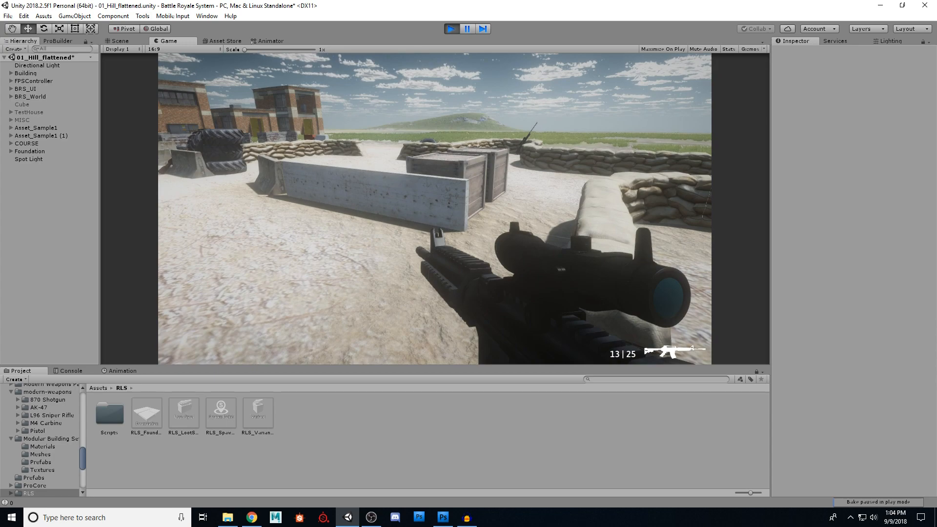
key(s)
key(w)
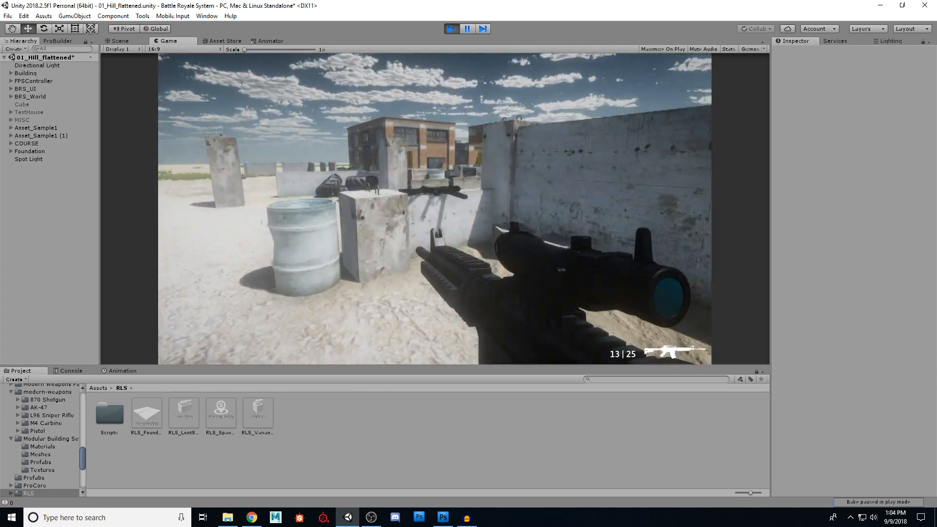
click(452, 28)
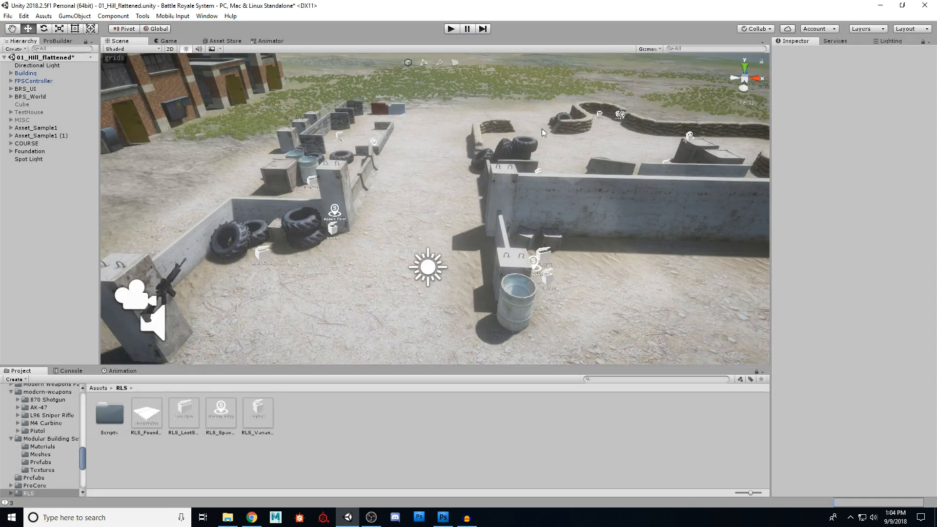
Clear the Foundation object's Selected Spots list by setting its size to 0.
click(26, 152)
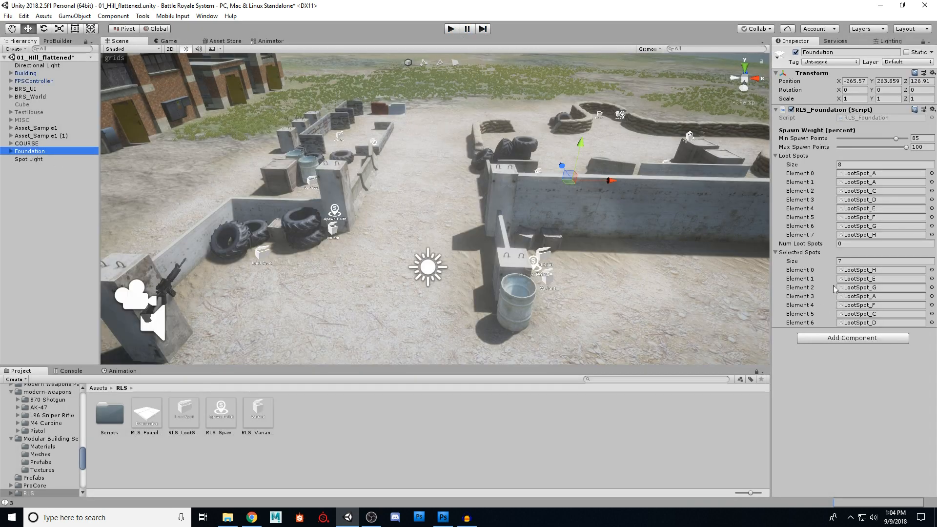
click(846, 263)
text(0)
key(Return)
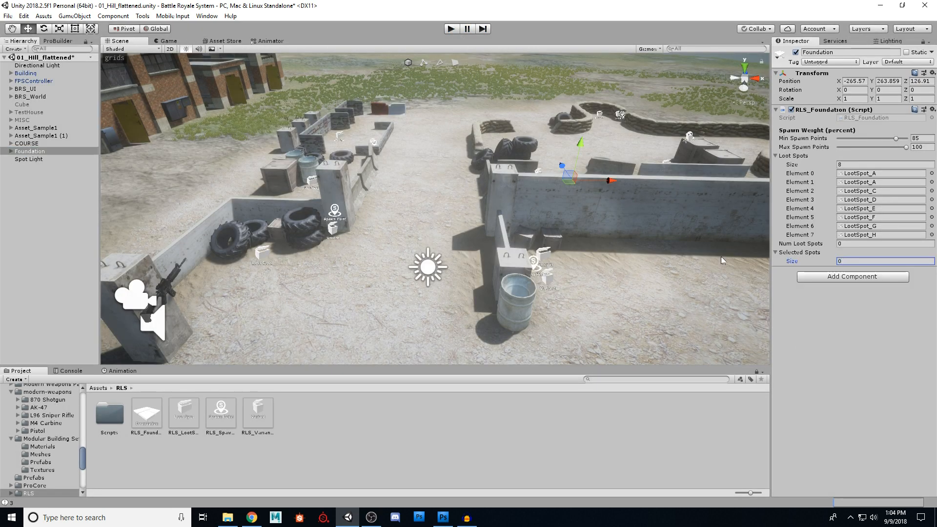
Start a new playtest and check the tires, concrete barriers and brick walls for spawned loot.
click(451, 29)
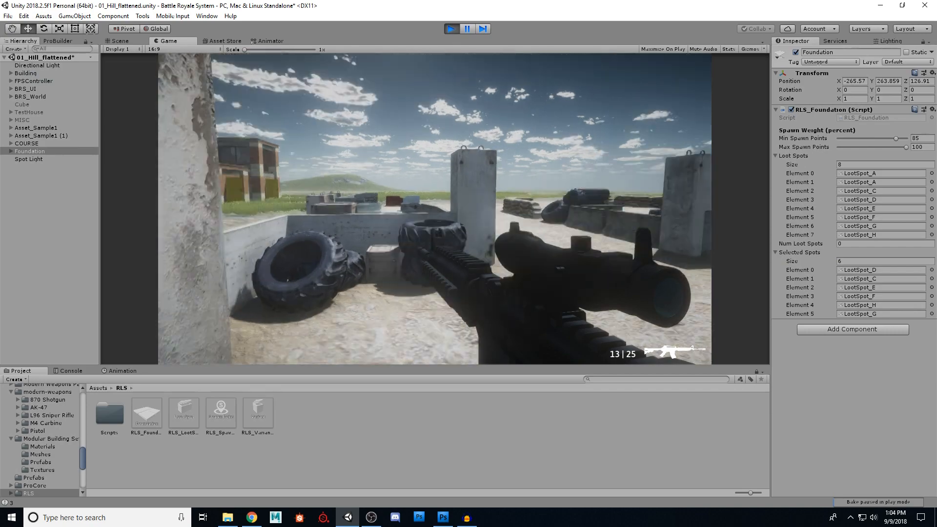
key(w)
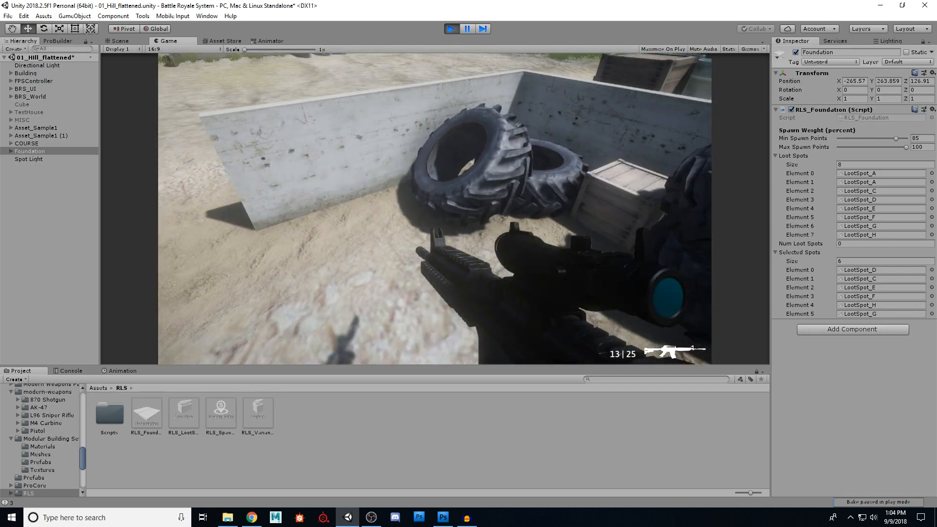
key(w)
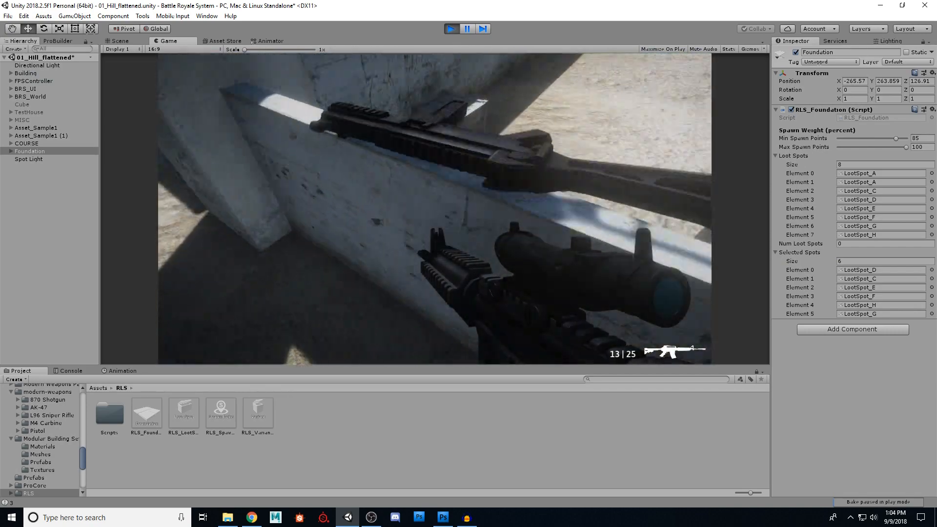
key(w)
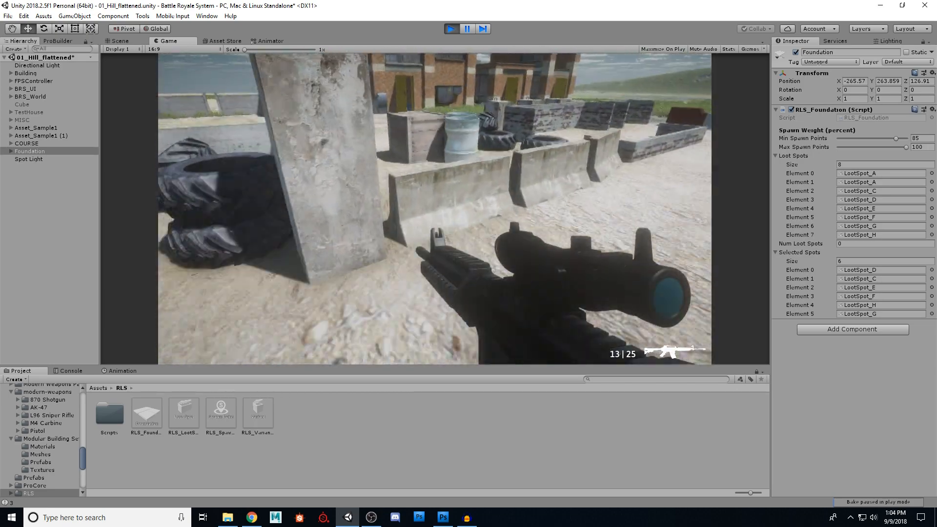
key(w)
key(space)
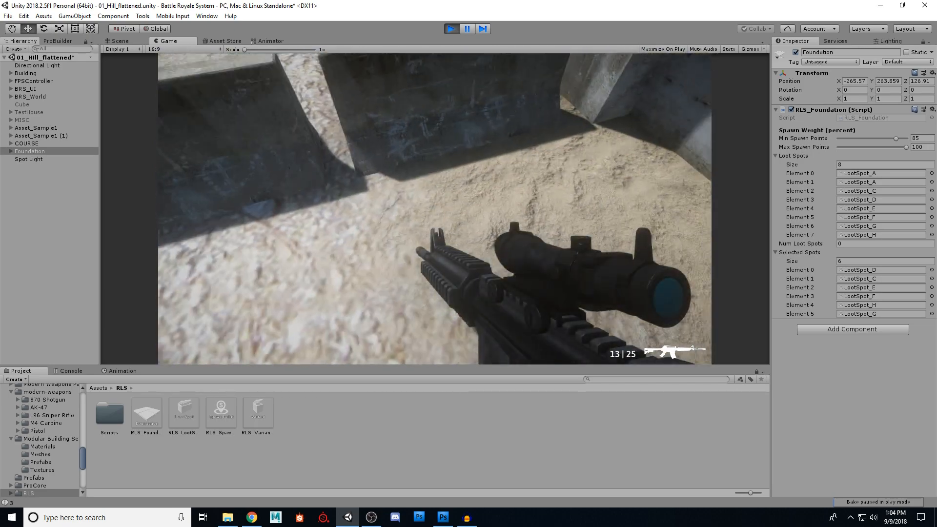
key(w)
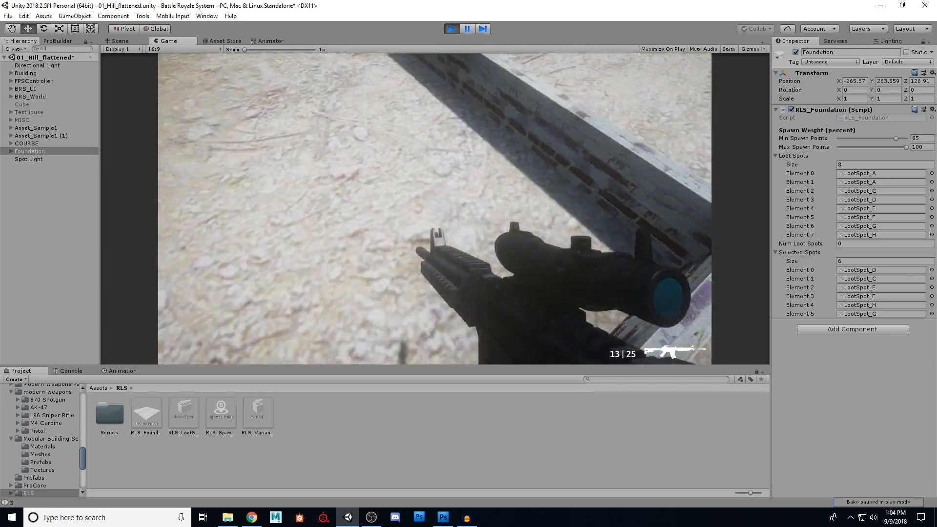
key(w)
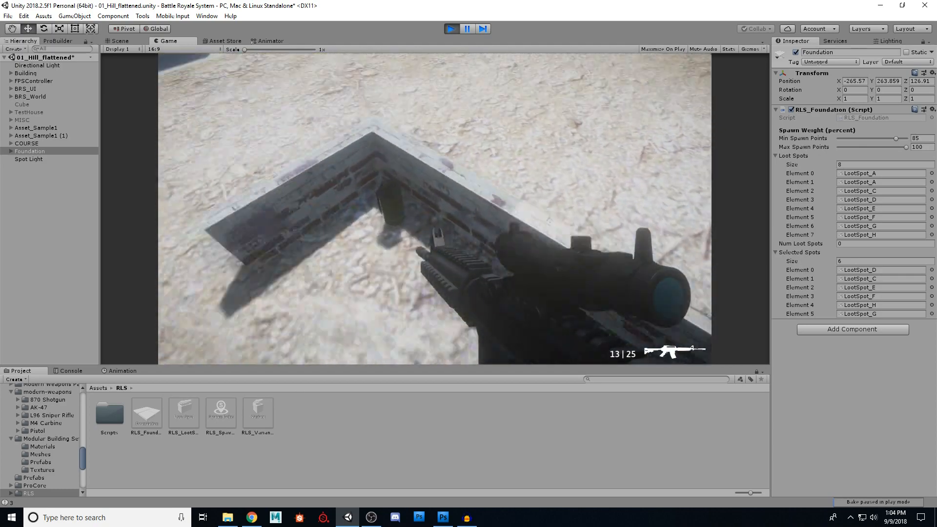
key(w)
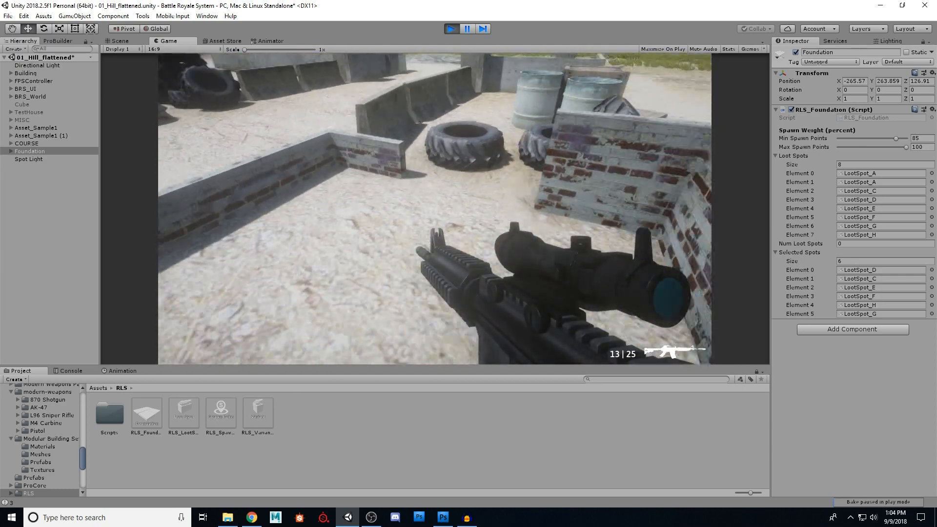
key(space)
key(w)
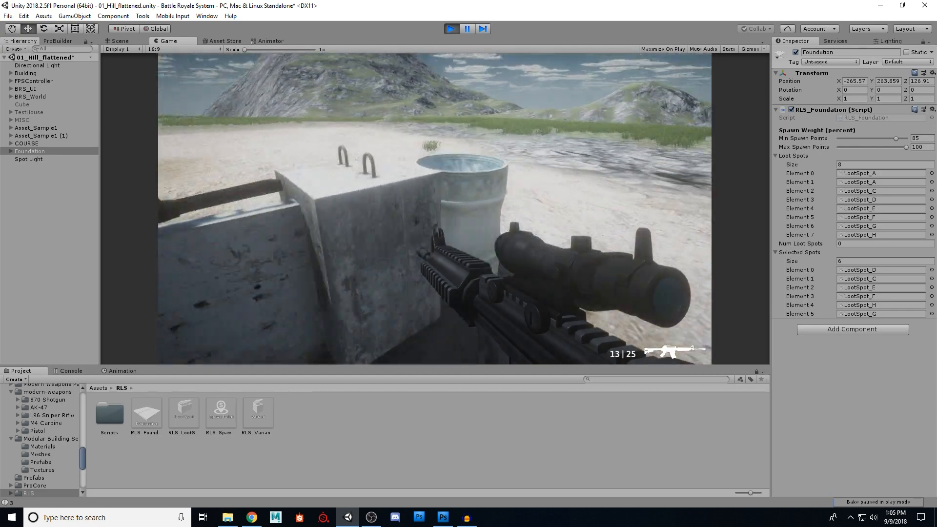
Examine the weapons spawned on the low concrete wall and by the stacked tires, and end the playtest.
key(w)
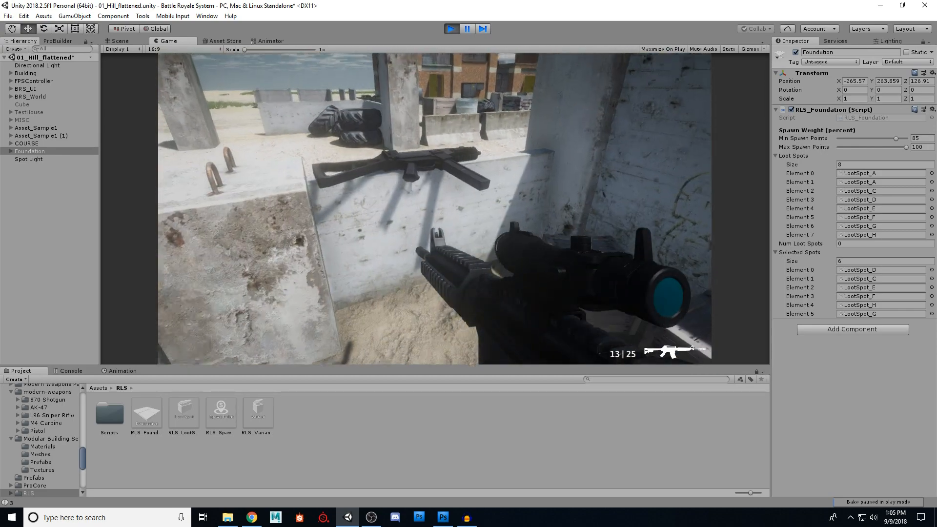
key(s)
key(a)
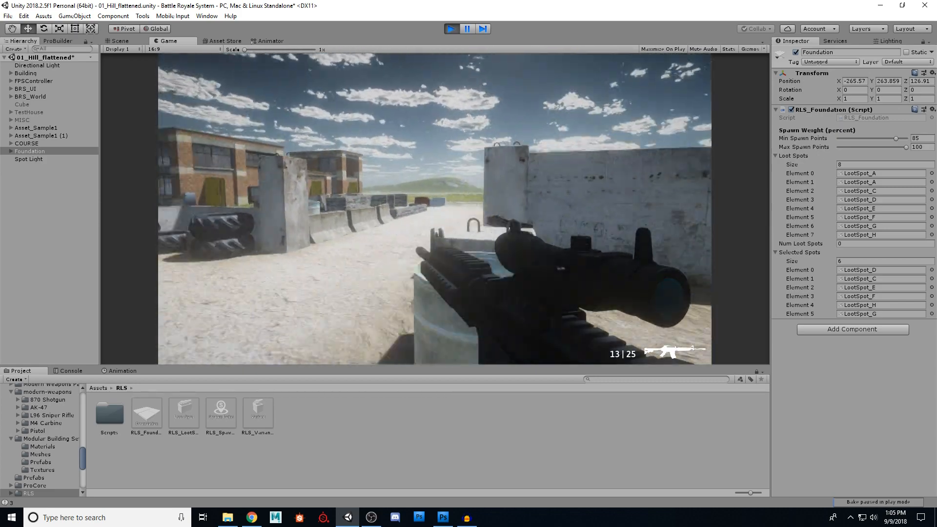
key(s)
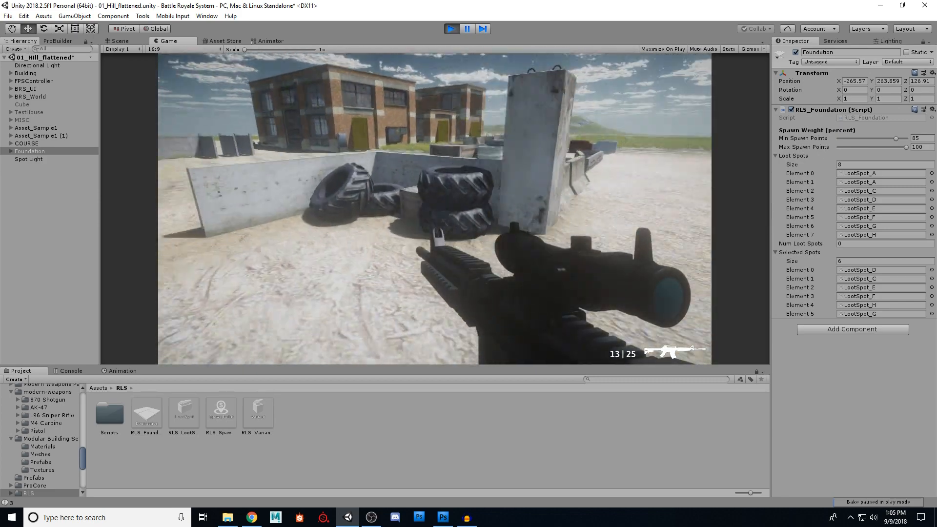
key(w)
key(w)
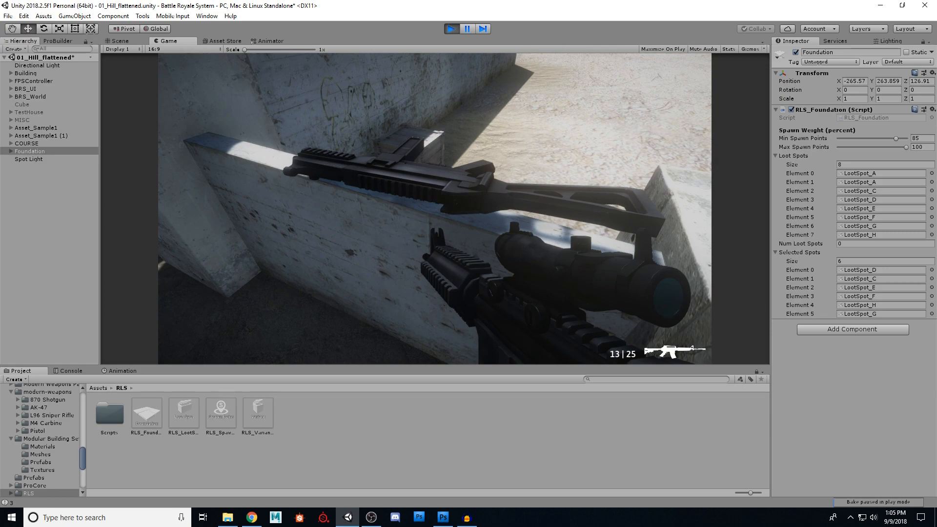
key(s)
key(w)
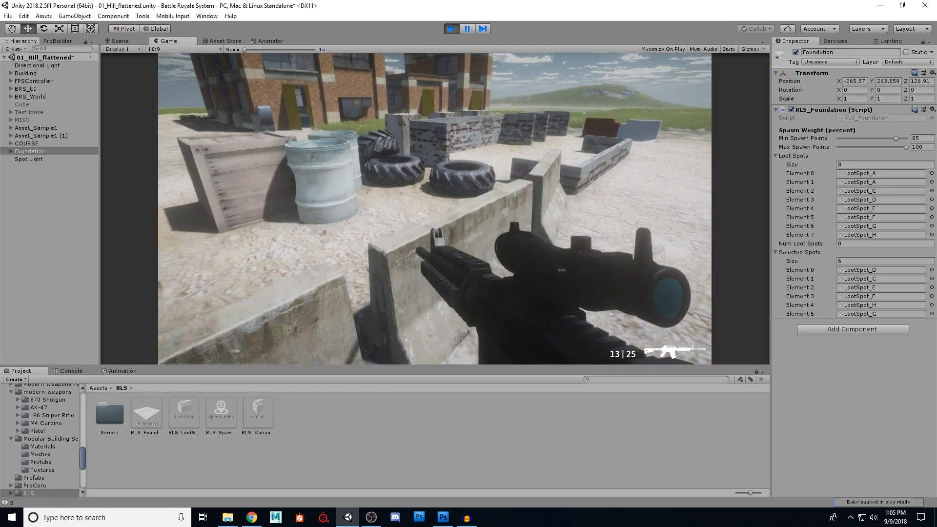
key(w)
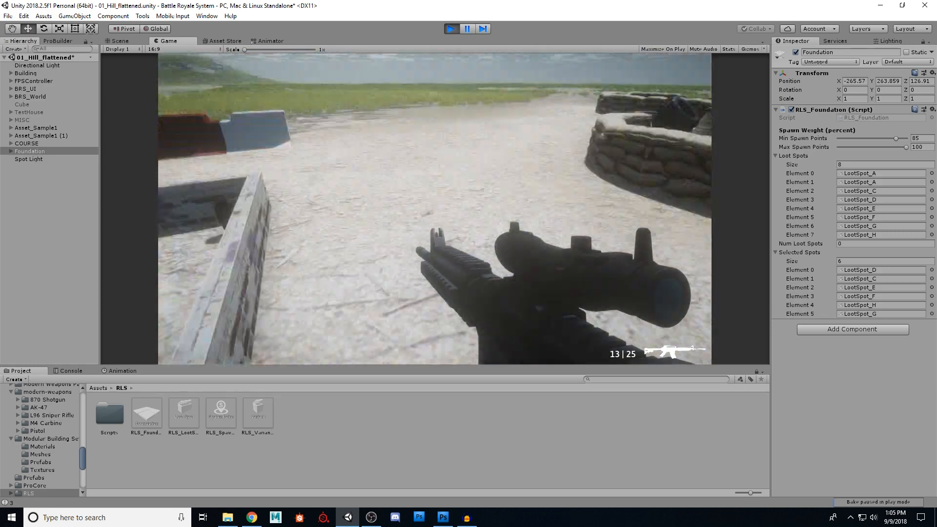
key(w)
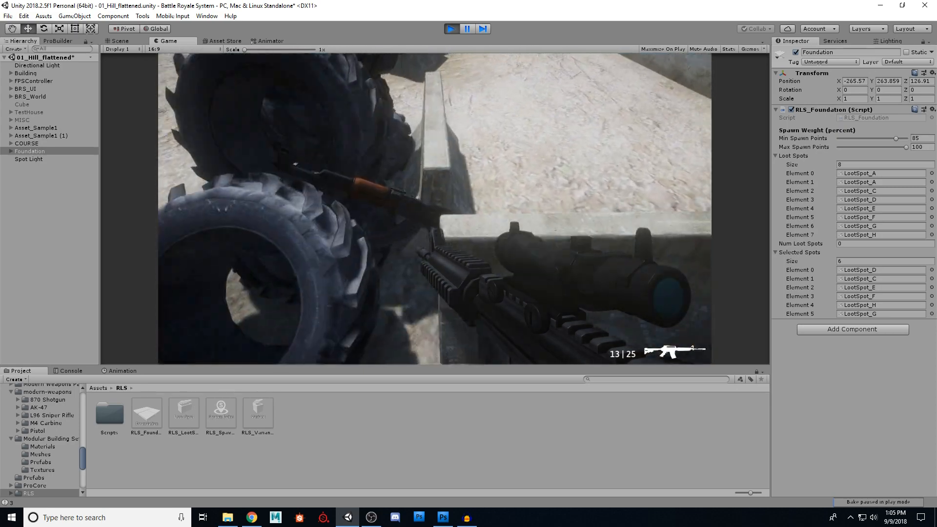
key(w)
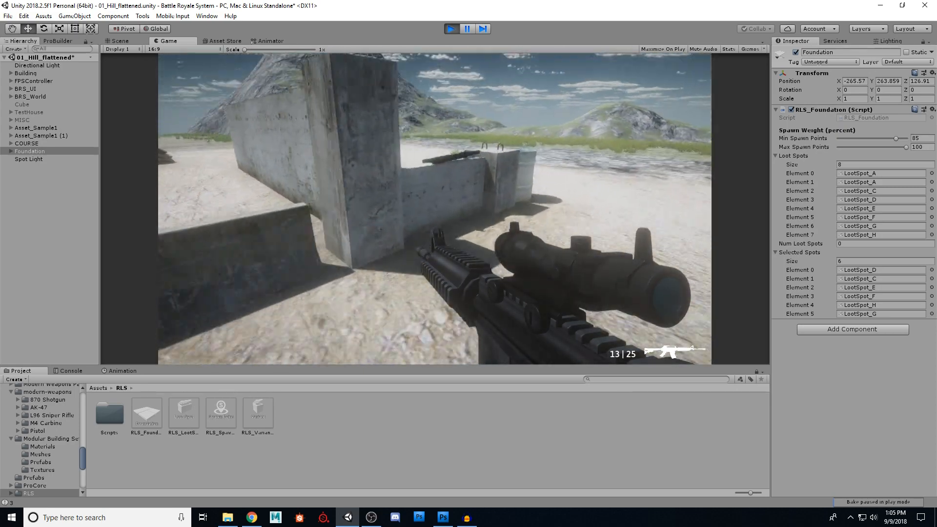
key(w)
key(d)
key(s)
click(451, 28)
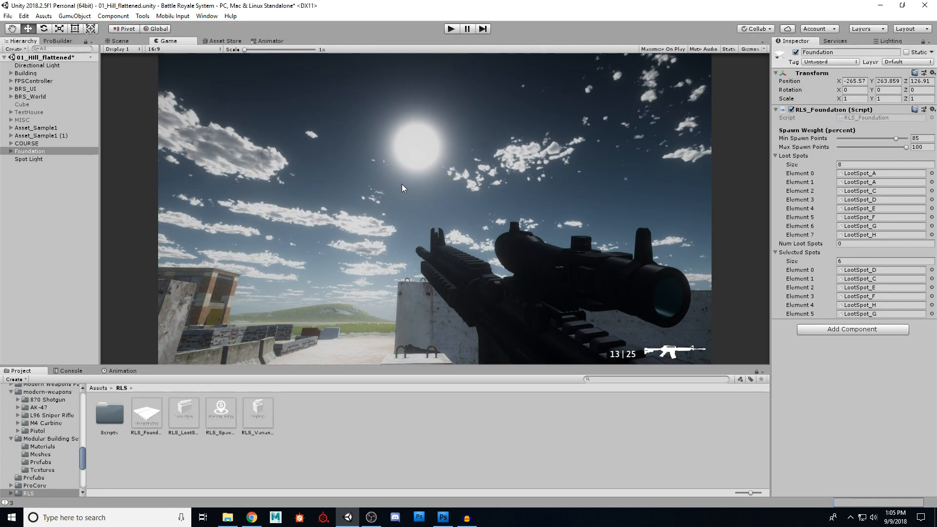
Pull the scene view back to an overview of the whole obstacle course and its loot spots.
right_drag(443, 193, 242, 172)
key(s)
key(w)
key(s)
key(s)
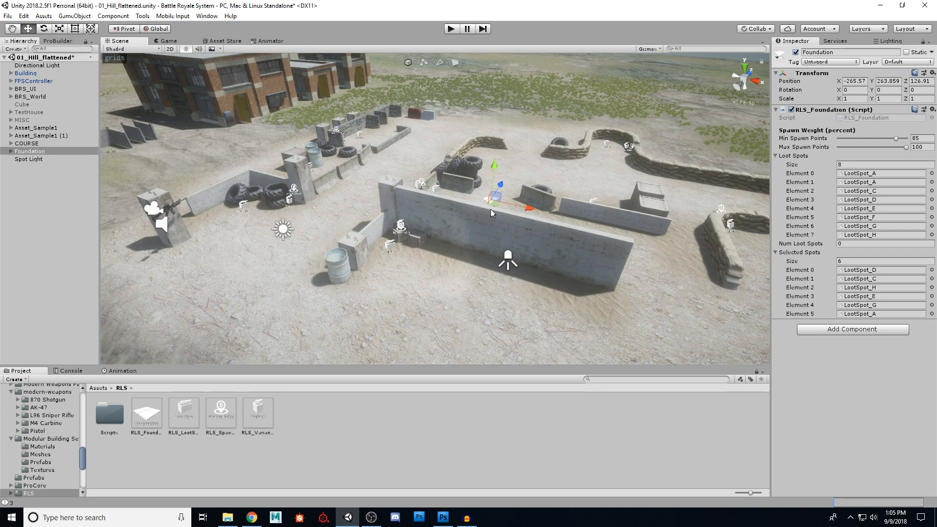
Expand the Foundation hierarchy and activate Variant_A through Variant_E under LootSpot_A.
alt+click(10, 151)
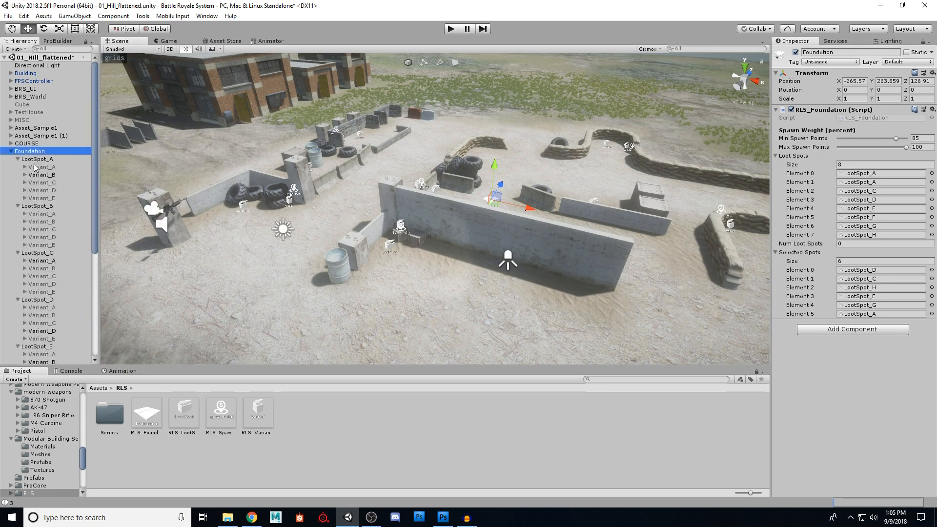
click(37, 168)
shift+click(40, 198)
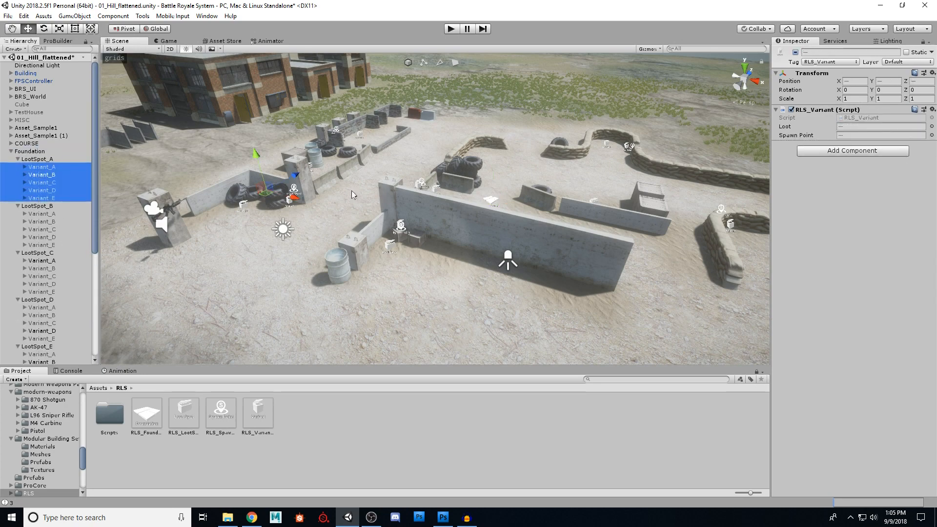
click(796, 52)
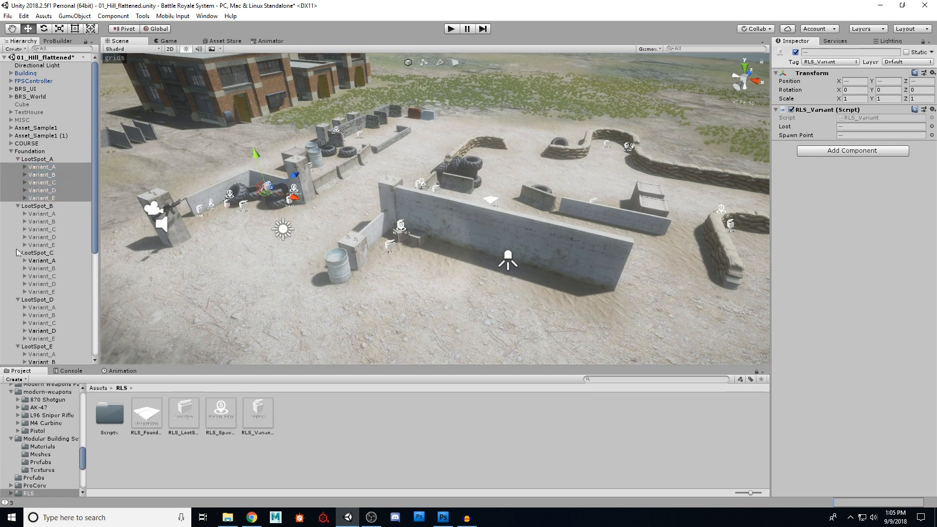
Activate Variant_A through Variant_E under LootSpot_B.
click(47, 213)
shift+click(49, 245)
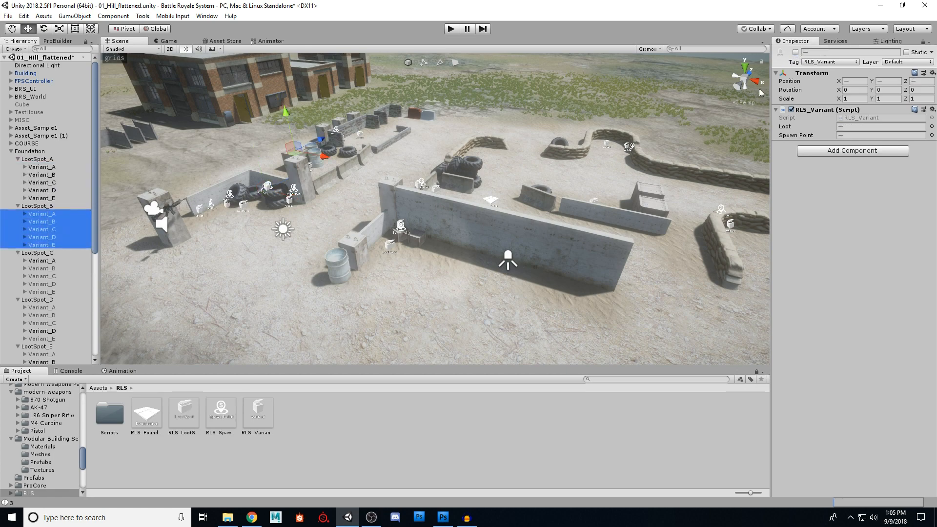
click(796, 52)
key(w)
mouse_move(380, 226)
right_down()
mouse_move(356, 224)
mouse_move(377, 230)
right_up()
Activate Variant_A through Variant_E under LootSpot_C.
click(47, 260)
shift+click(49, 292)
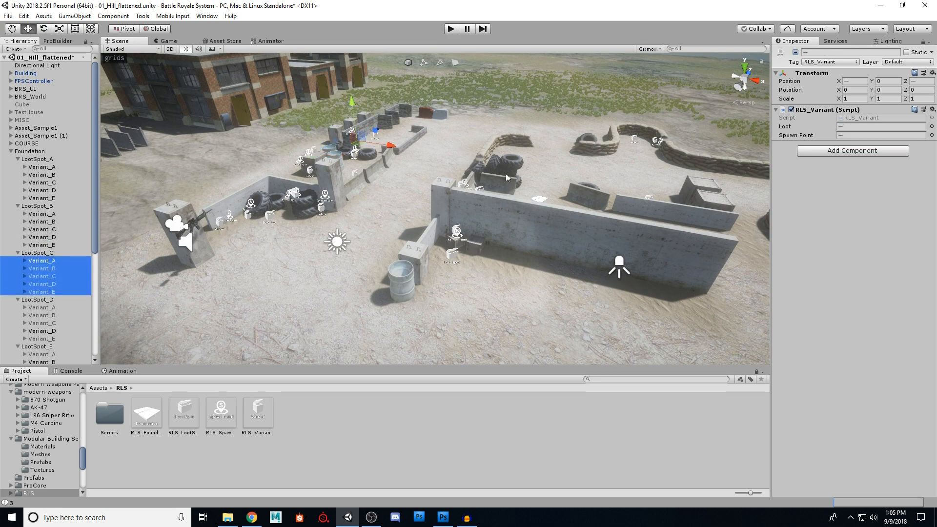
click(796, 52)
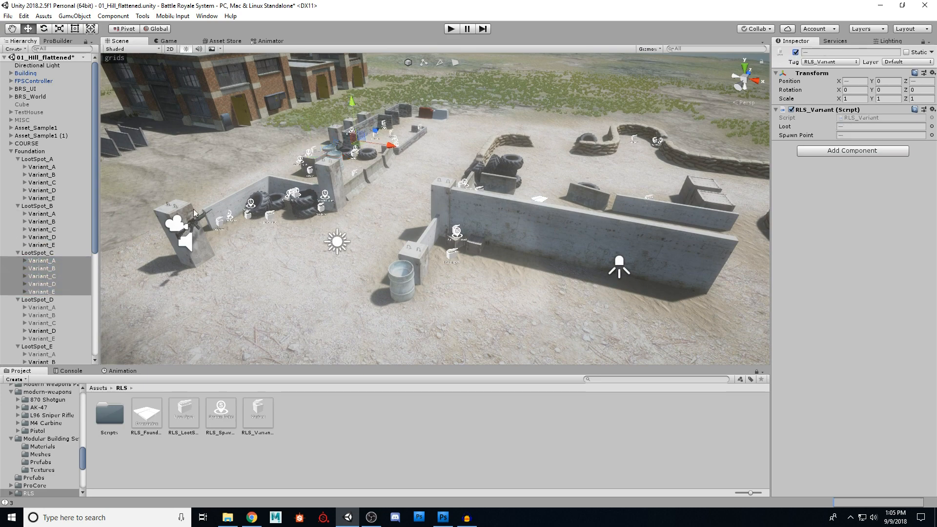
Activate Variant_A through Variant_E under LootSpot_D and frame them in the scene.
click(37, 309)
shift+click(41, 338)
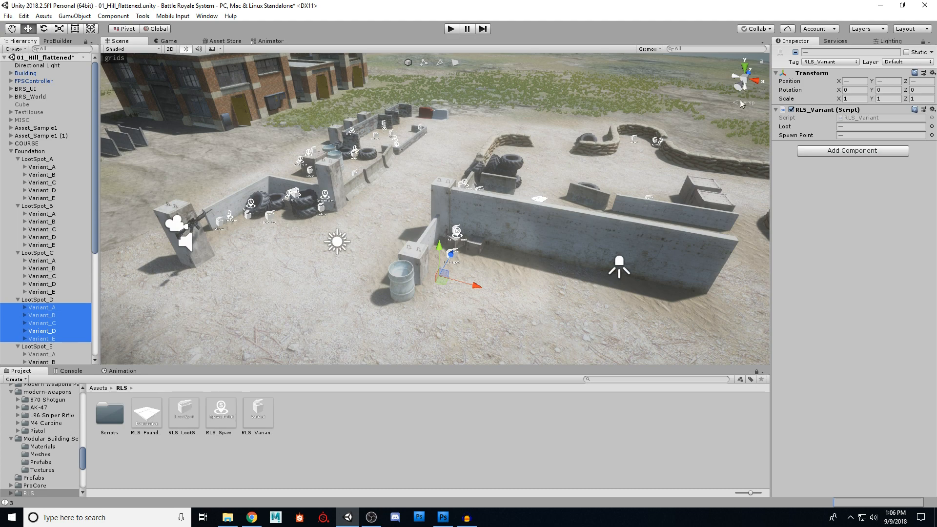
click(796, 53)
key(f)
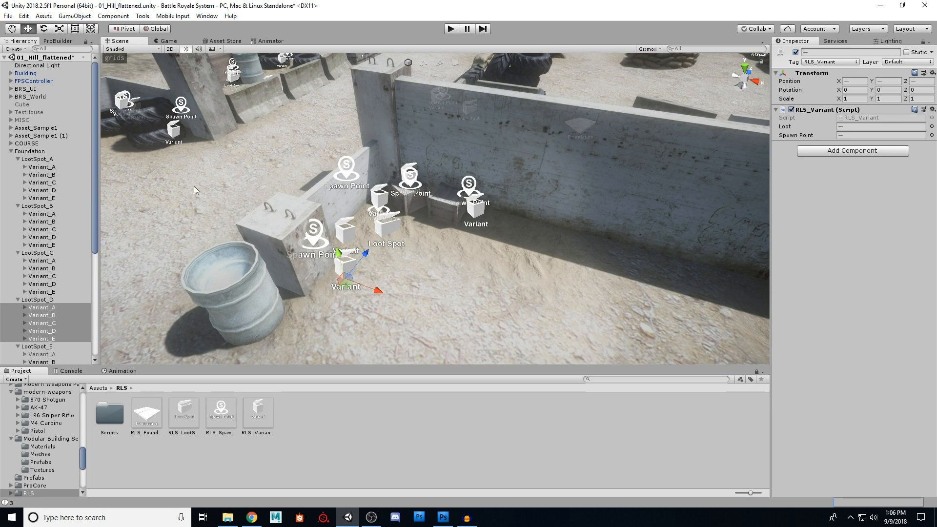
Activate Variant_A through Variant_E under LootSpot_E and look over their spawn points by the stacked tires.
drag(95, 213, 94, 272)
click(45, 257)
shift+click(45, 288)
right_drag(410, 266, 484, 228)
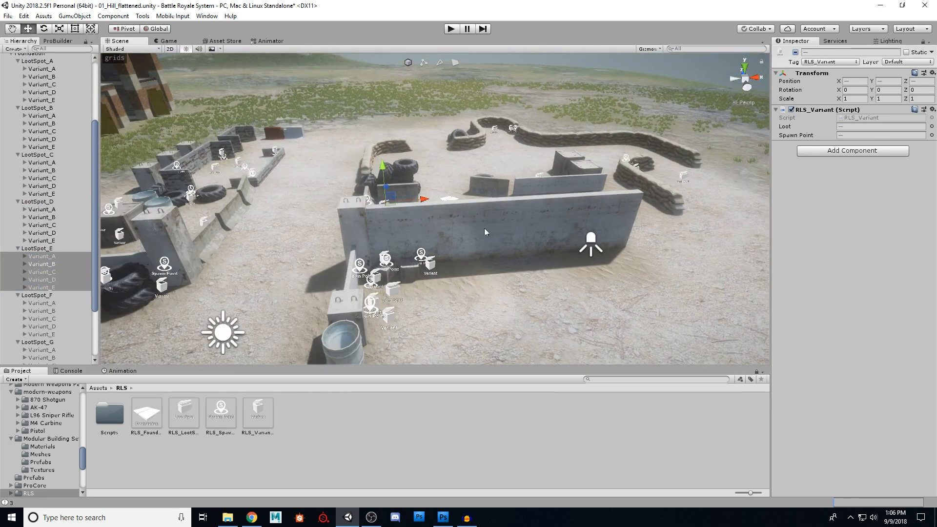
click(796, 53)
right_drag(630, 197, 476, 221)
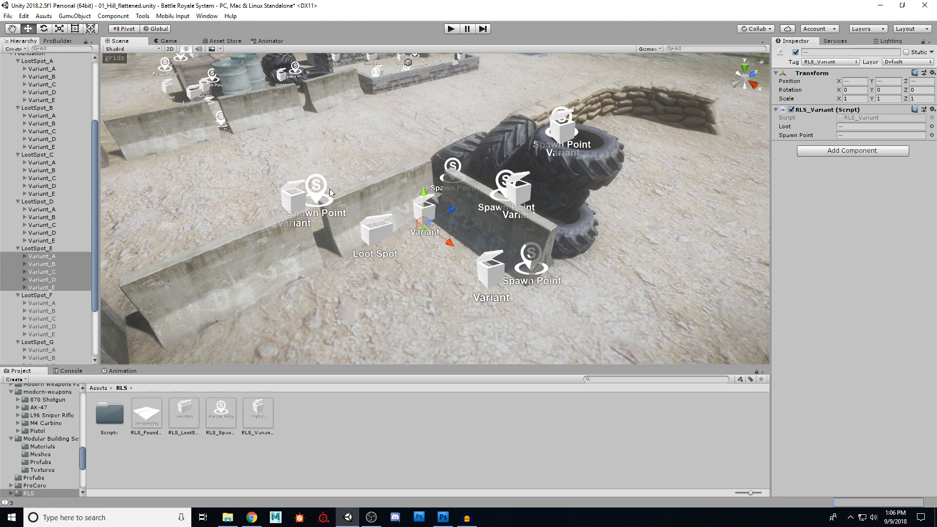
right_drag(460, 220, 461, 227)
key(w)
key(s)
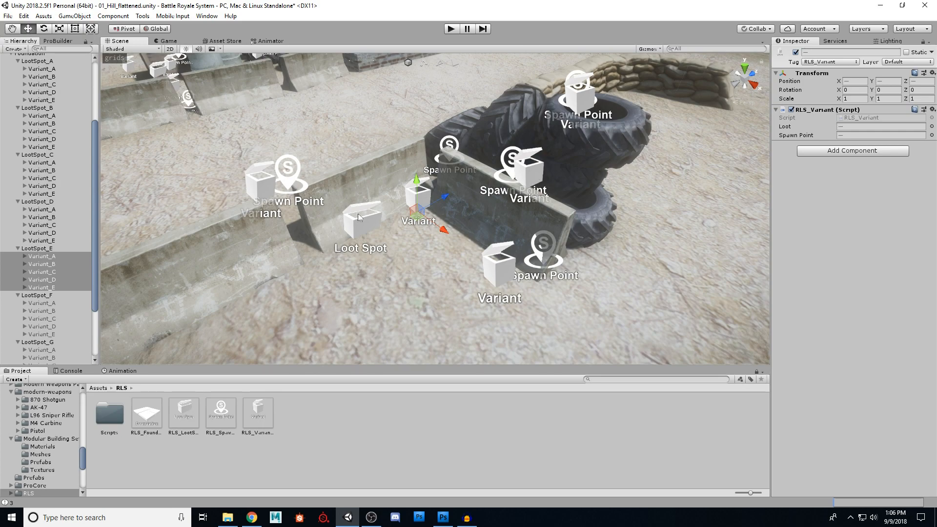
right_drag(397, 188, 396, 191)
key(s)
Activate Variant_A through Variant_E under LootSpot_F.
click(51, 304)
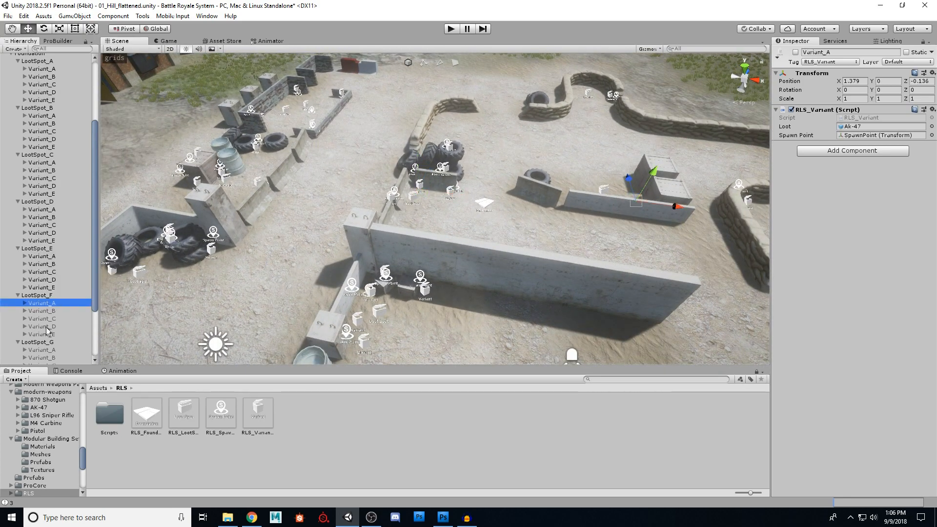
shift+click(49, 335)
click(797, 53)
right_drag(414, 236, 332, 230)
key(w)
key(s)
Activate Variant_A through Variant_E under LootSpot_G and view them along the curved sandbag wall.
drag(96, 182, 92, 244)
click(44, 275)
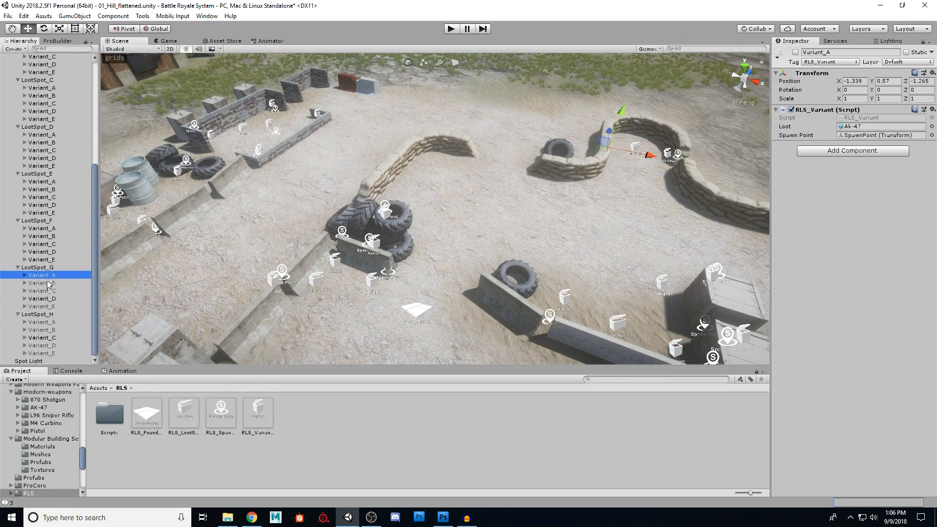
shift+click(43, 306)
click(795, 52)
right_drag(527, 189, 597, 191)
key(w)
key(s)
Activate Variant_A through Variant_E under LootSpot_H.
click(38, 322)
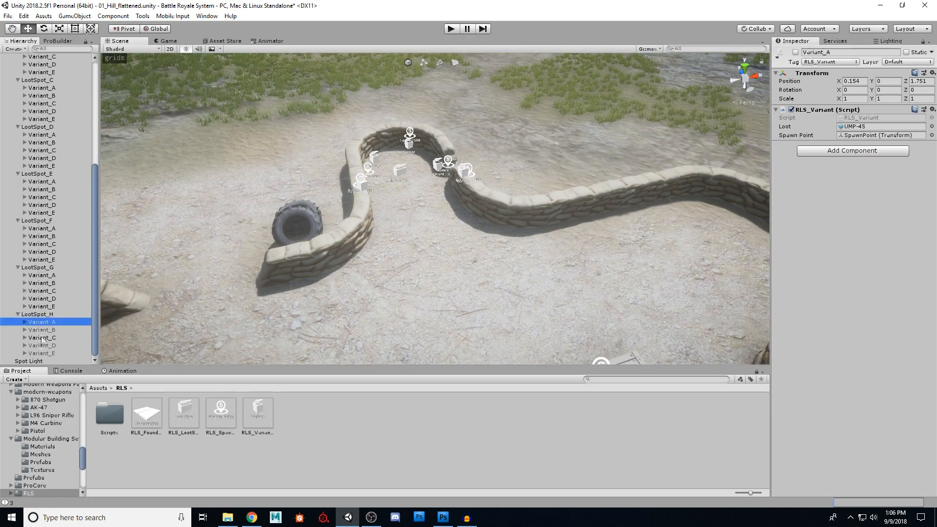
shift+click(49, 353)
click(796, 52)
right_drag(500, 195, 270, 171)
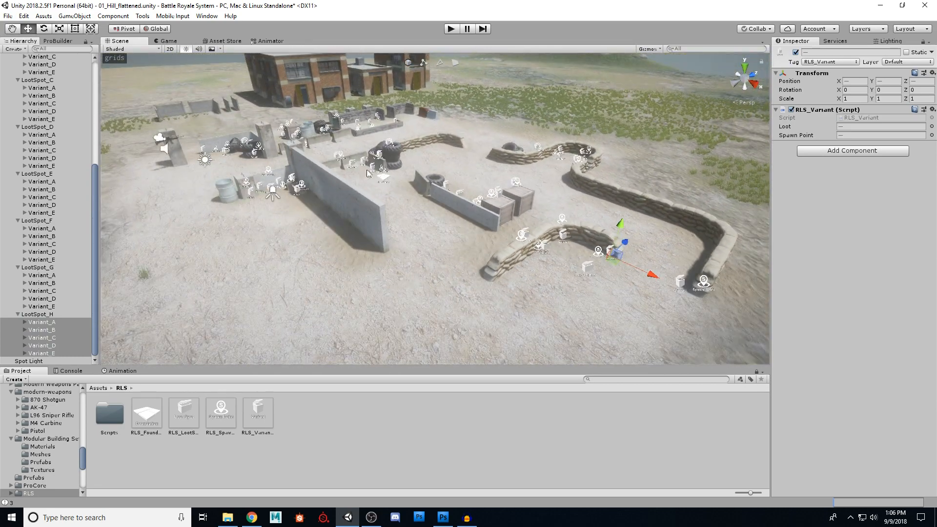
Select and frame the Foundation object, and view it among all the loot spots of the course.
drag(95, 203, 94, 100)
double_click(32, 145)
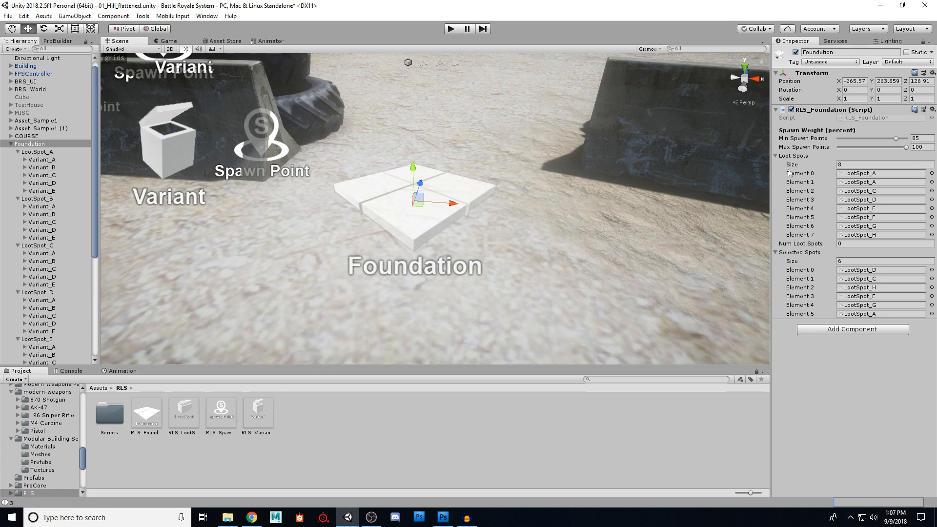
alt+drag(576, 195, 535, 218)
key(s)
right_drag(535, 218, 497, 237)
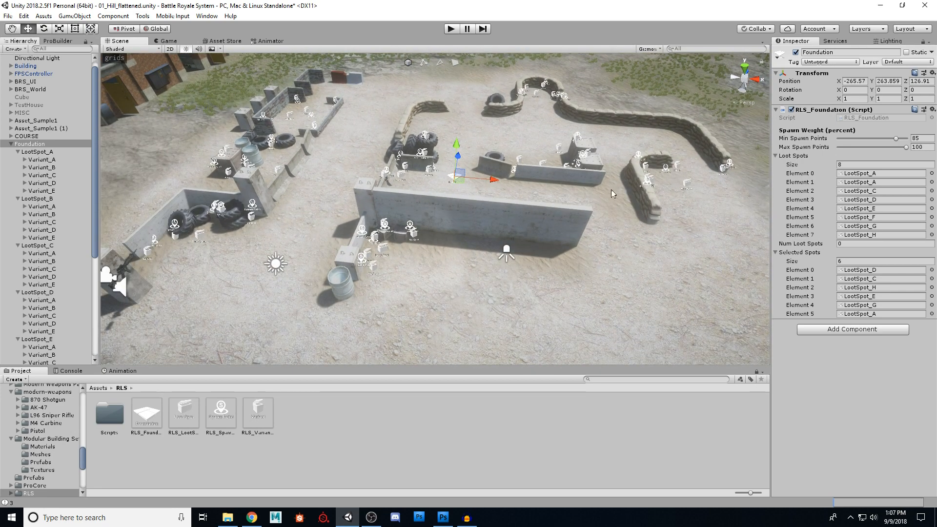
Review the Foundation's minimum and maximum spawn point percentages against the loot spots in the scene.
drag(897, 142, 850, 141)
drag(850, 140, 891, 142)
right_drag(406, 230, 358, 210)
right_drag(444, 191, 485, 192)
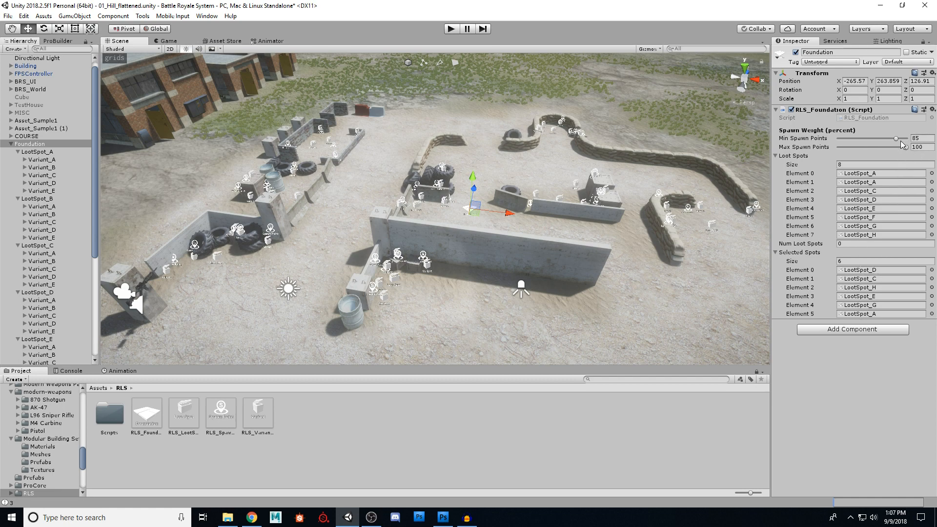
mouse_move(530, 230)
right_down()
mouse_move(486, 231)
mouse_move(517, 229)
right_up()
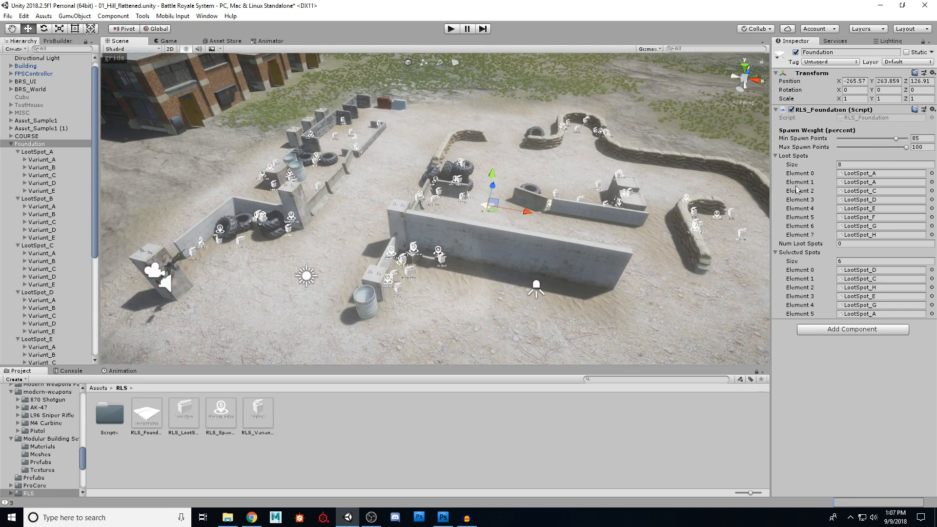
Inspect LootSpot_A by the tires, including its variants list and its five child variants.
right_drag(417, 249, 345, 248)
key(w)
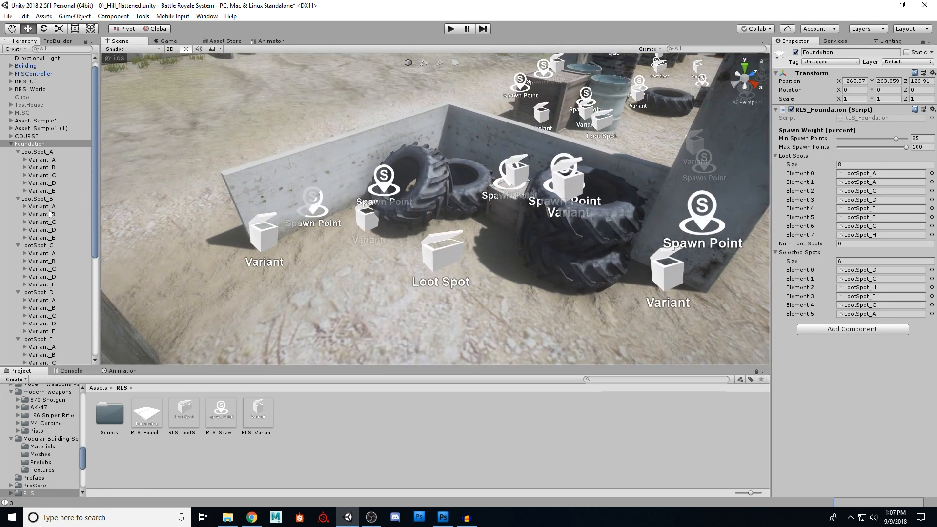
click(34, 151)
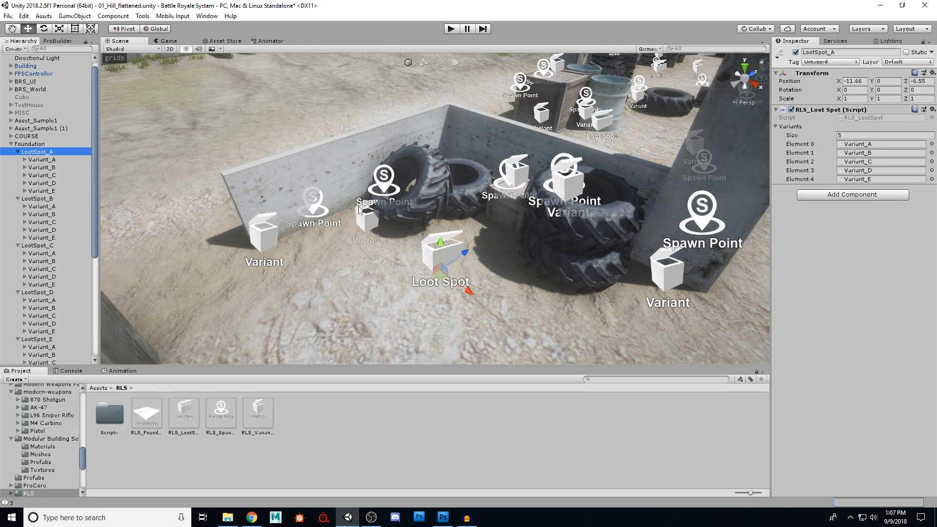
right_drag(406, 215, 447, 230)
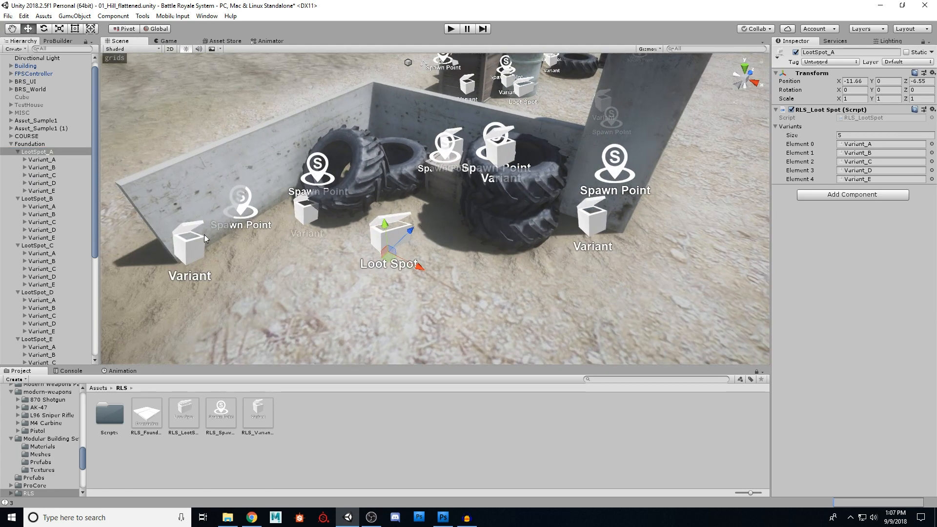
click(48, 160)
shift+click(46, 190)
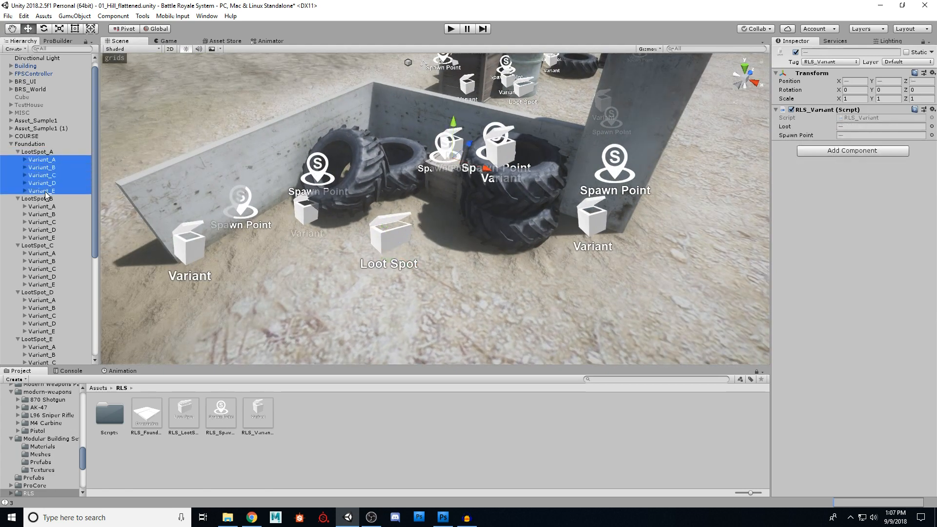
Select and expand LootSpot_A's Variant_A and view it up close on the wooden crate.
click(45, 161)
click(24, 160)
right_drag(405, 195, 430, 169)
key(w)
key(s)
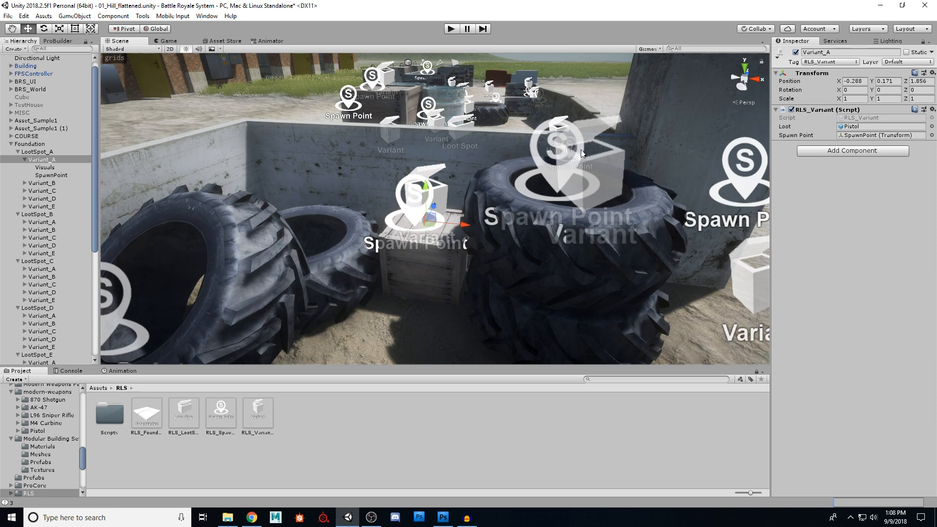
Examine Variant_A's Visuals child on the crate and compare it with the parent variant's settings.
click(46, 168)
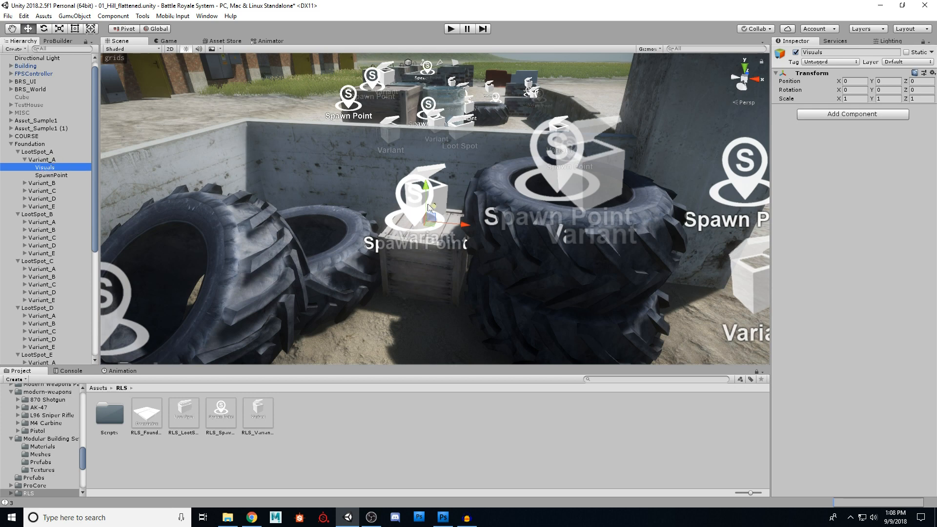
right_drag(498, 261, 479, 267)
key(w)
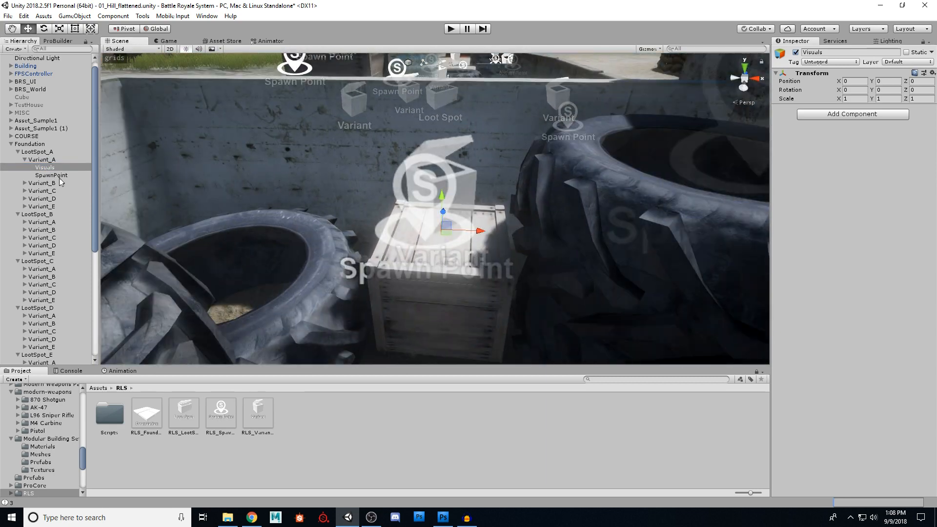
click(47, 160)
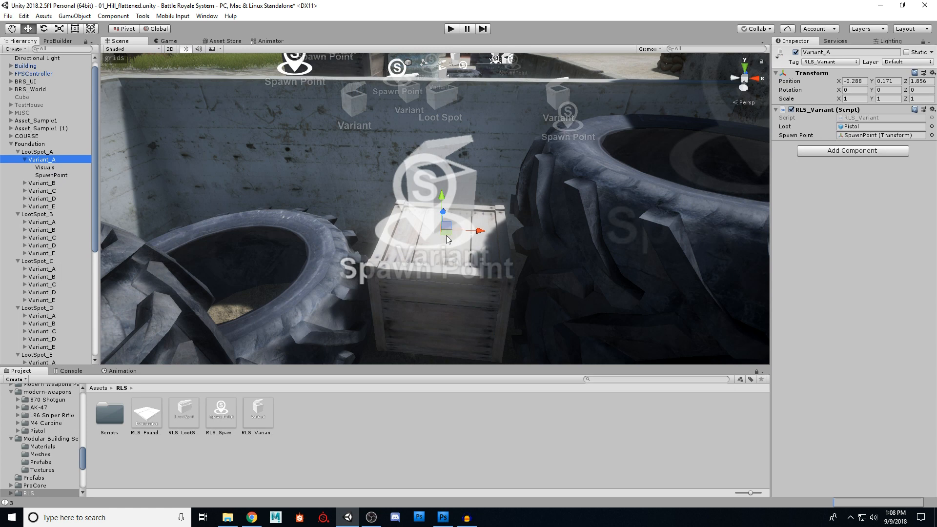
click(46, 168)
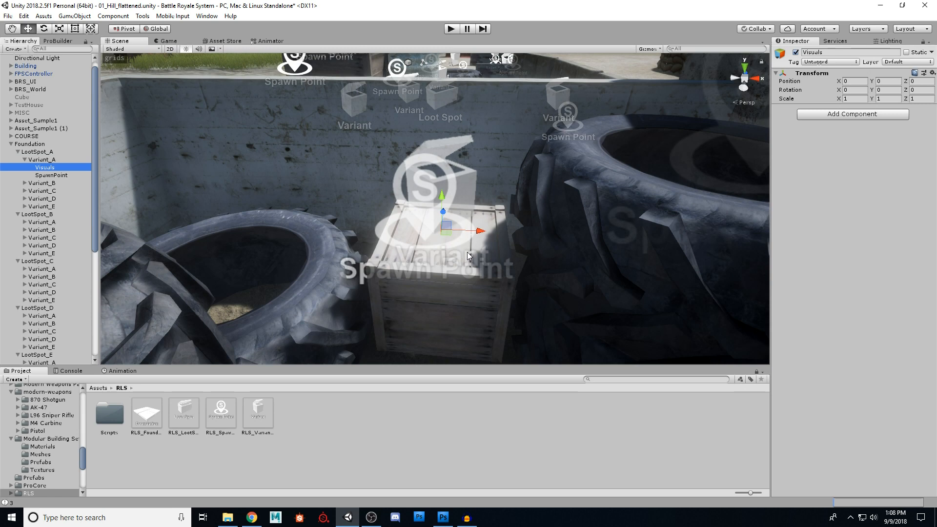
Inspect the position and rotation of Variant_A's SpawnPoint on the crate and among the surrounding tires.
click(50, 176)
right_drag(423, 237, 430, 261)
key(w)
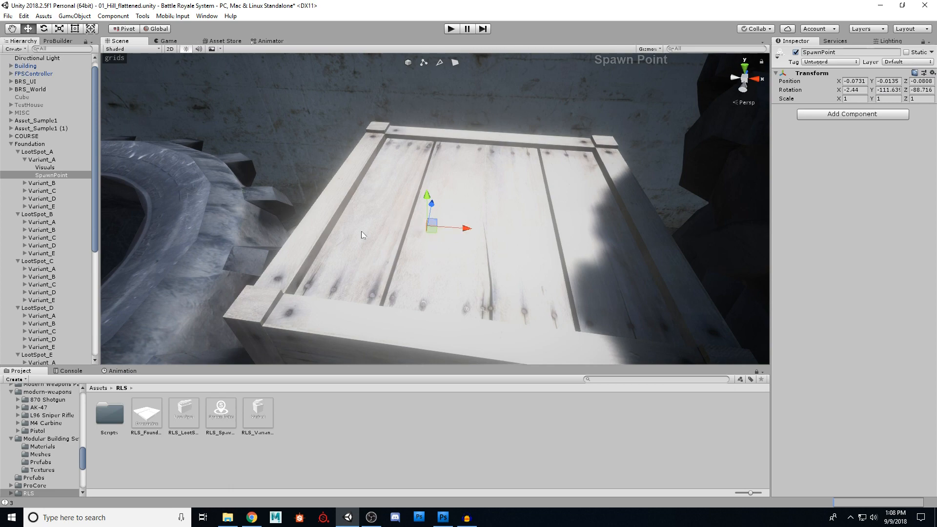
key(f)
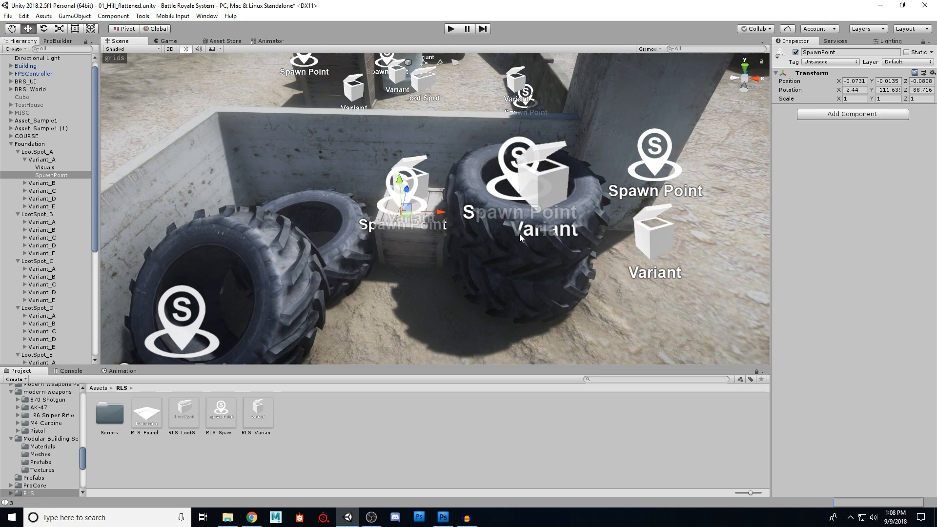
key(w)
right_drag(482, 234, 422, 265)
key(s)
key(w)
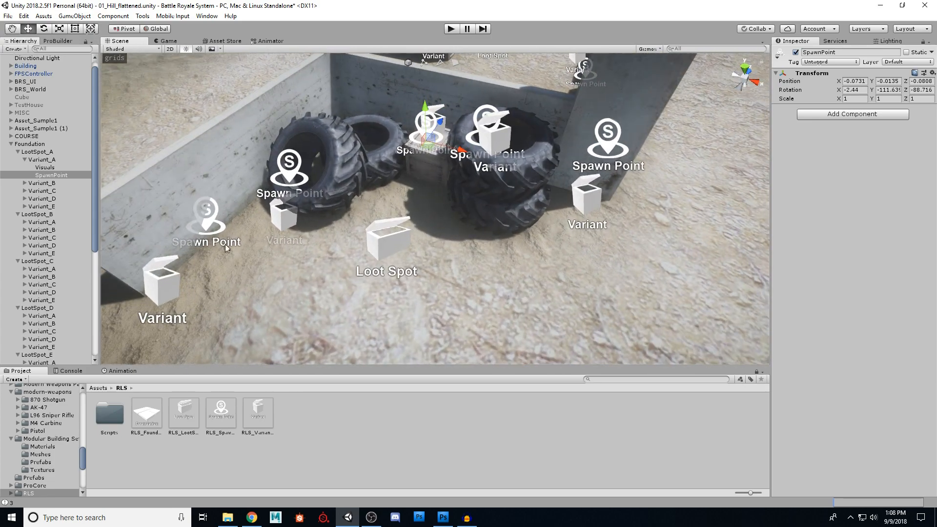
Collapse Variant_A and survey all the loot spots and variants across the obstacle course.
click(24, 160)
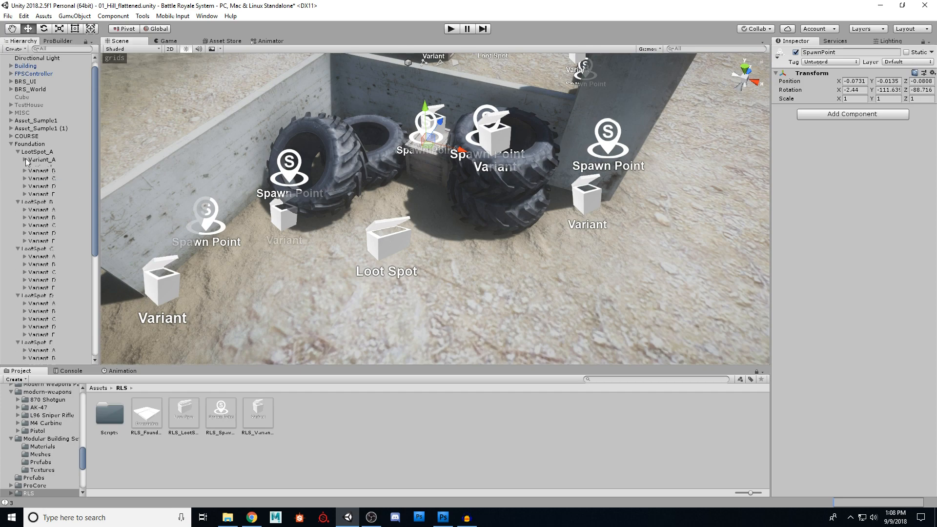
key(s)
right_drag(391, 147, 377, 145)
key(d)
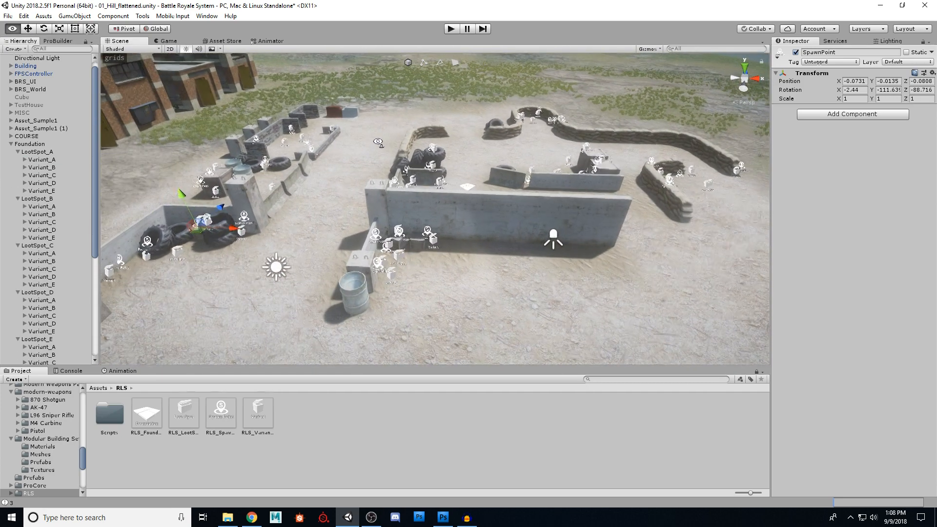
key(w)
right_drag(392, 216, 397, 200)
key(a)
right_drag(216, 261, 196, 279)
key(w)
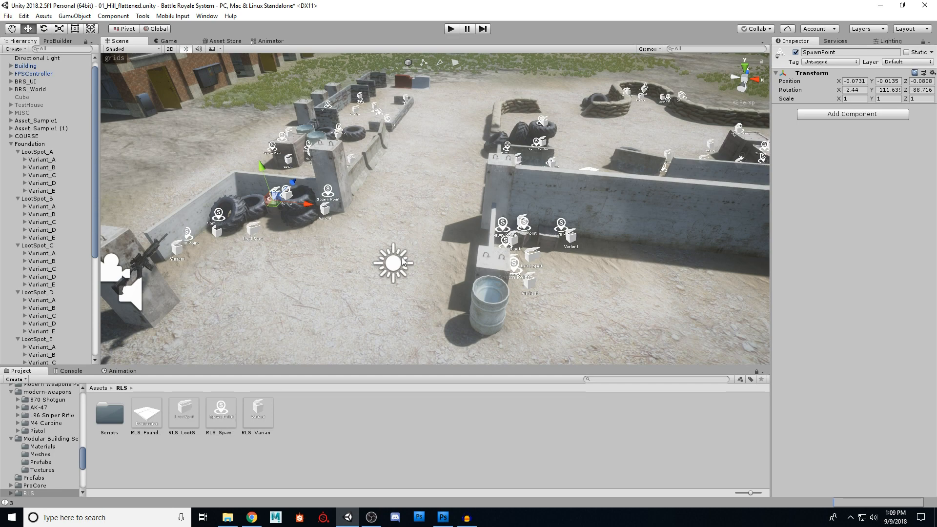
right_drag(414, 254, 391, 186)
key(w)
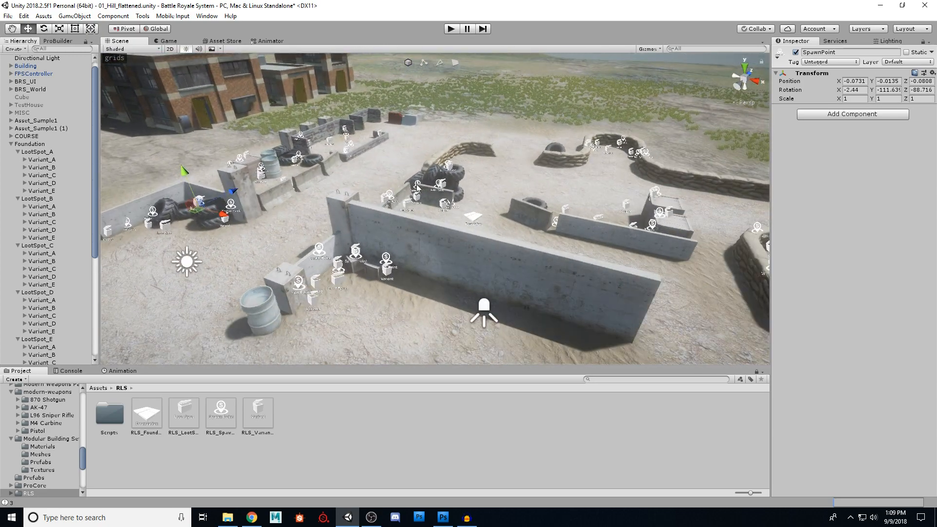
View the tires and crate around LootSpot_A up close and inspect its list of variants.
right_drag(425, 266, 63, 200)
key(w)
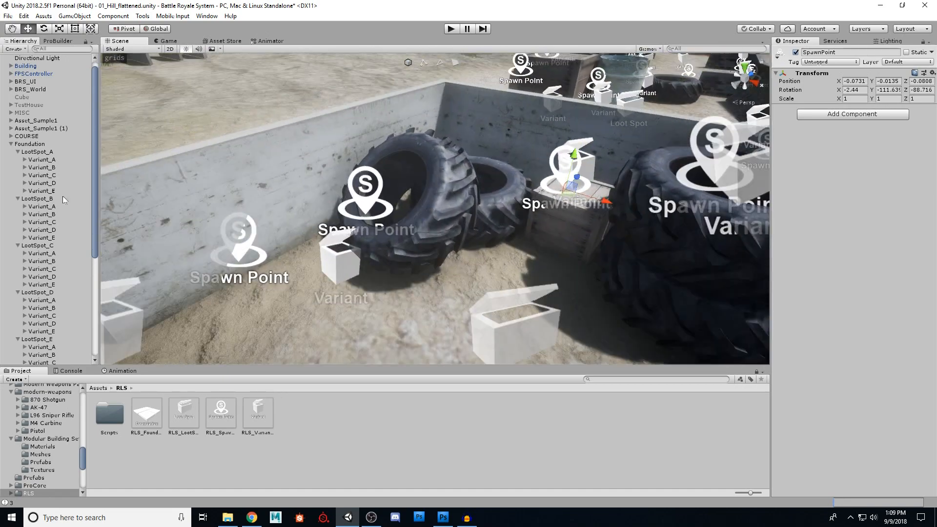
click(37, 152)
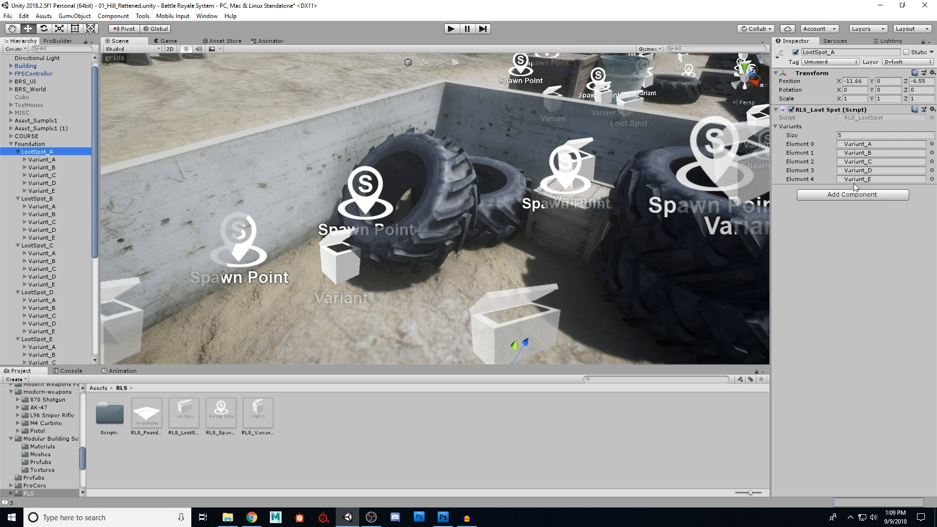
Check Variant_A's loot and spawn point settings and look over LootSpot_A's variants and spawn points around the tires.
click(41, 160)
right_drag(425, 203, 516, 245)
key(w)
key(s)
key(w)
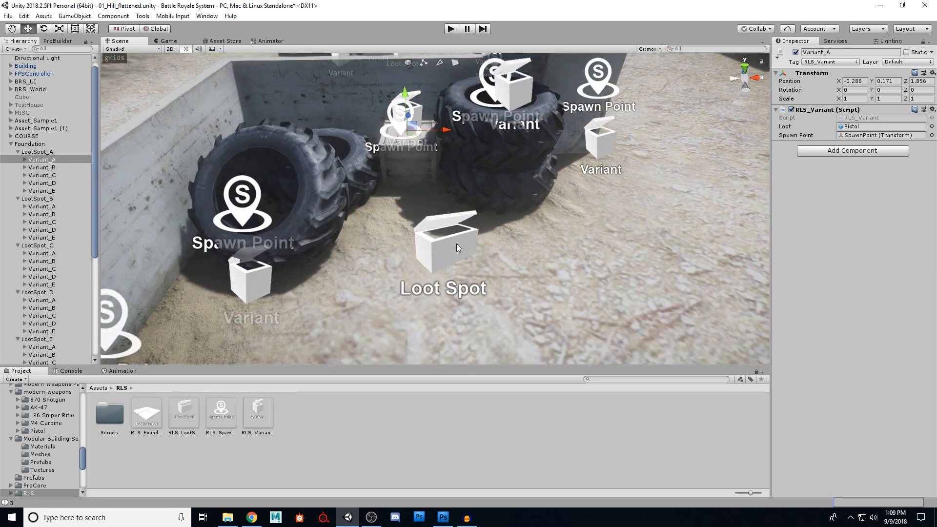
right_drag(456, 244, 500, 200)
key(s)
key(w)
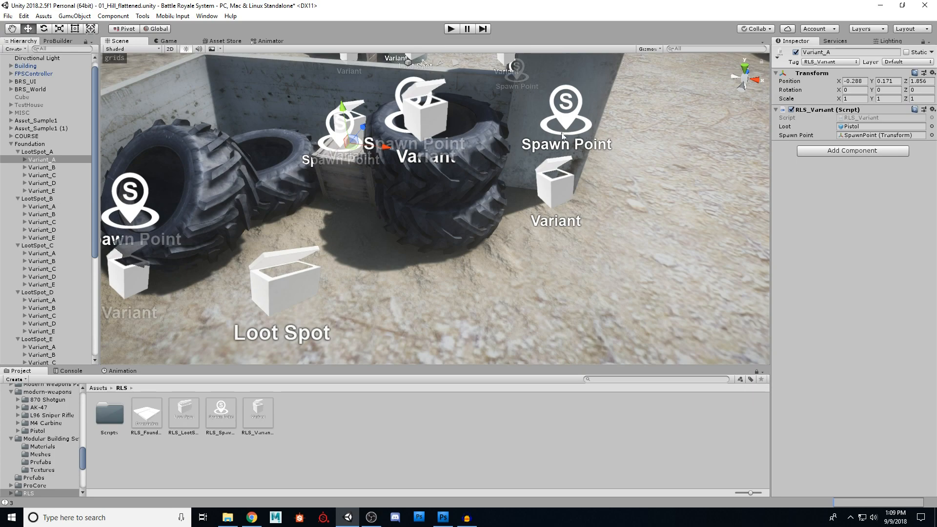
key(s)
right_drag(564, 128, 508, 119)
key(w)
key(s)
Expand LootSpot_A's Variant_A, assign its SpawnPoint child as the variant's Spawn Point, and collapse it again.
click(38, 152)
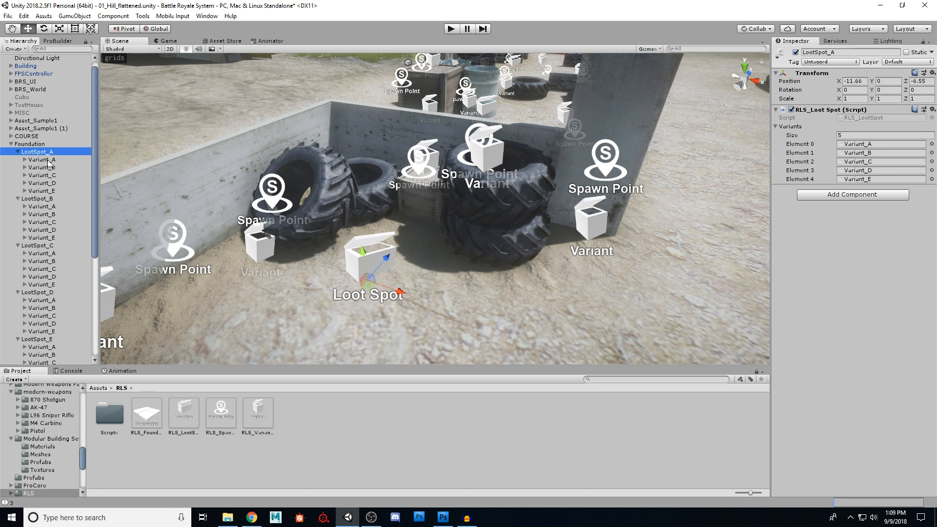
click(31, 160)
click(25, 160)
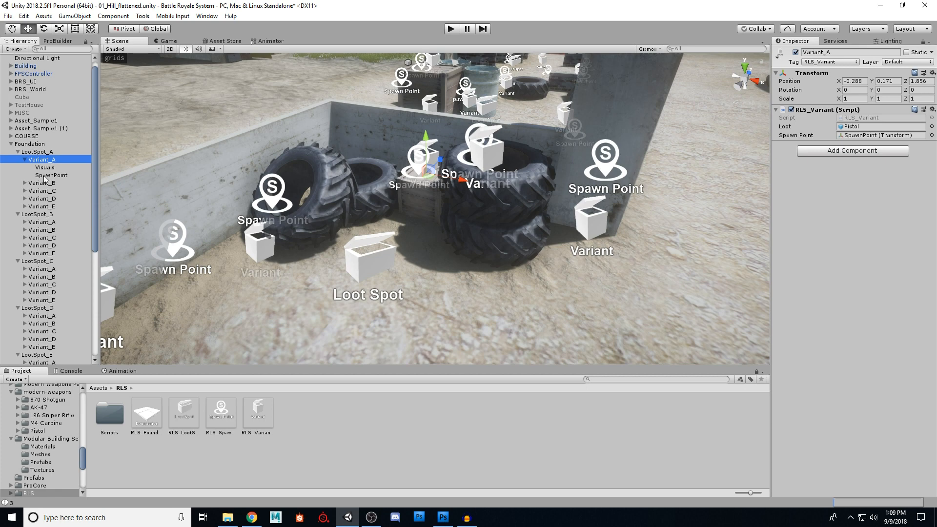
click(25, 160)
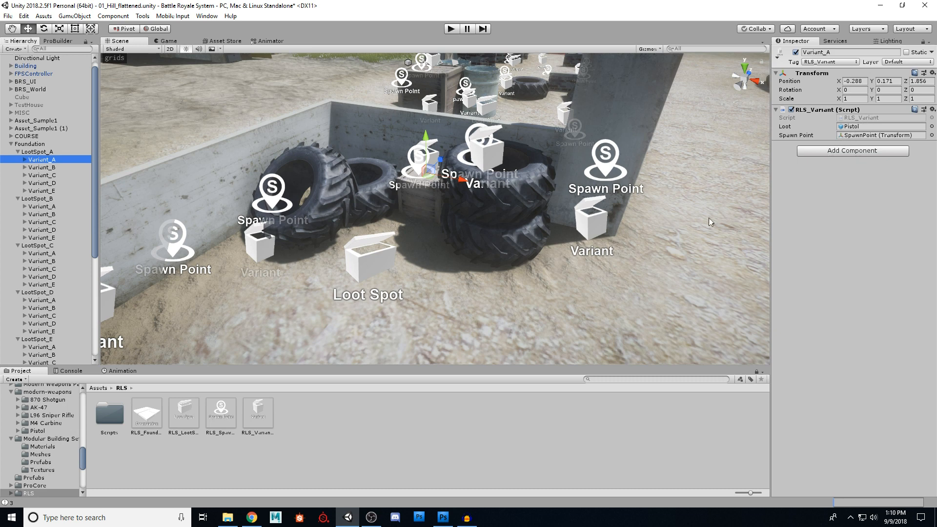
click(25, 159)
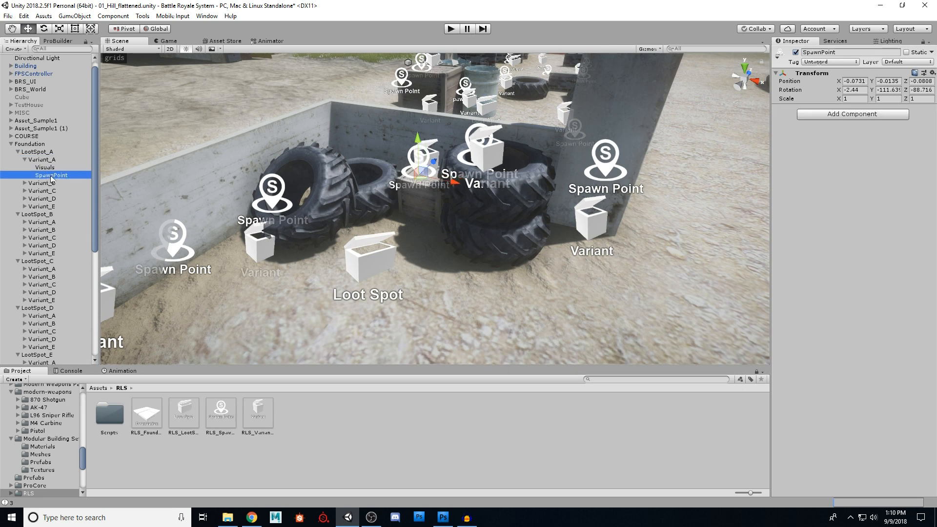
drag(53, 176, 867, 140)
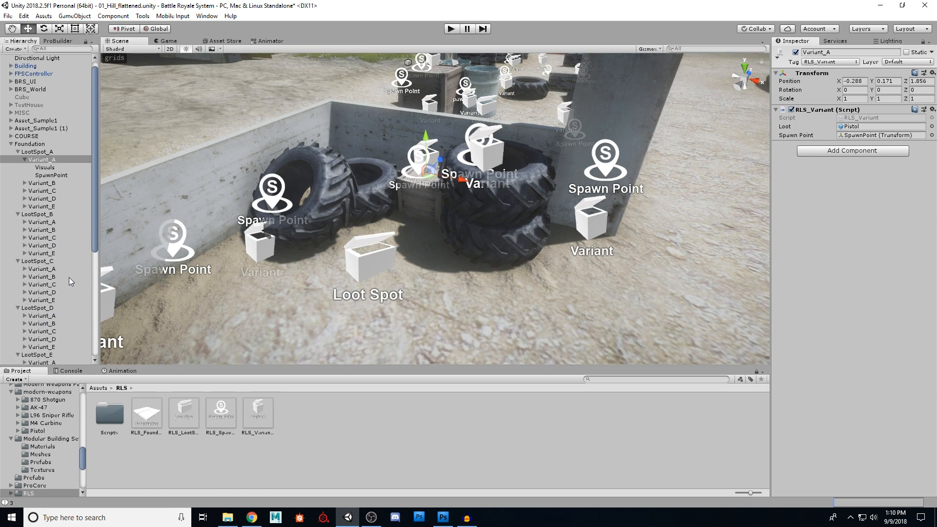
click(25, 160)
Examine Foundation's spawn weights and Loot Spots list, comparing them with LootSpot_A's Variants list.
click(31, 145)
right_drag(442, 270, 491, 270)
key(s)
key(s)
key(w)
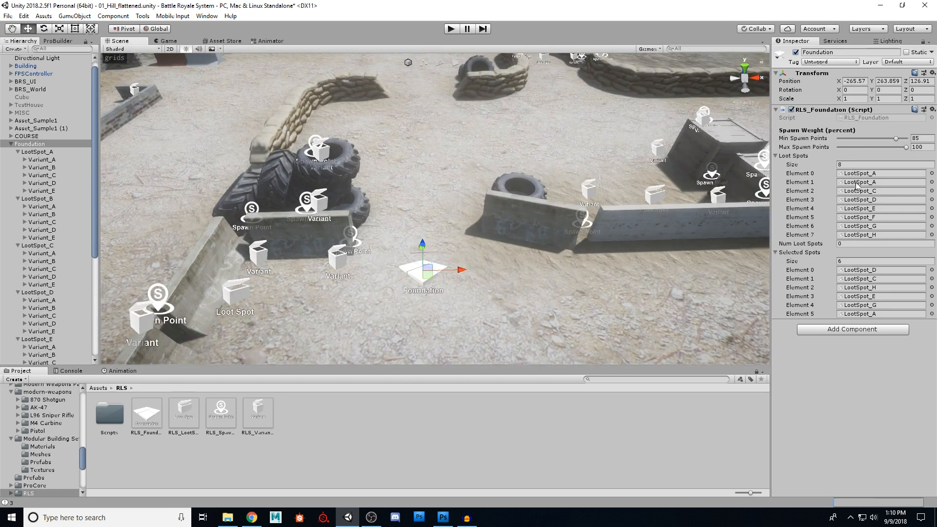
right_drag(610, 203, 609, 211)
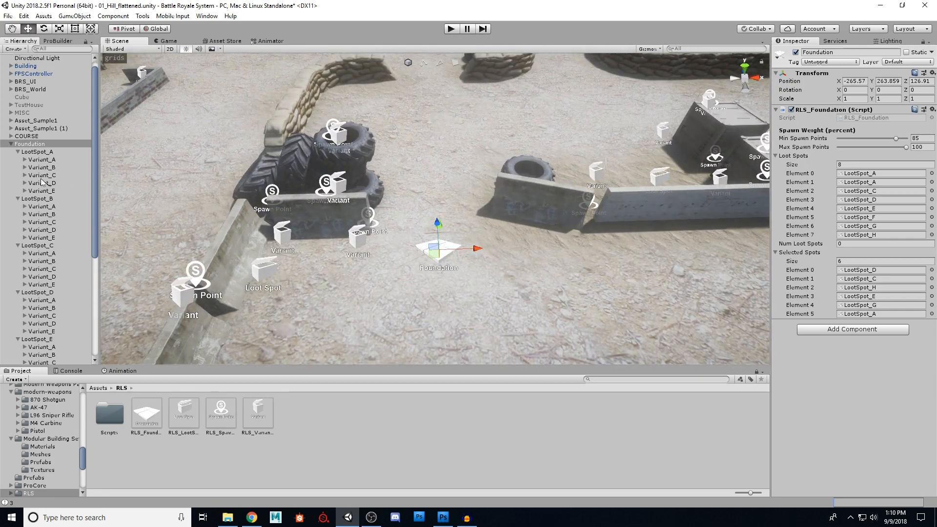
click(33, 153)
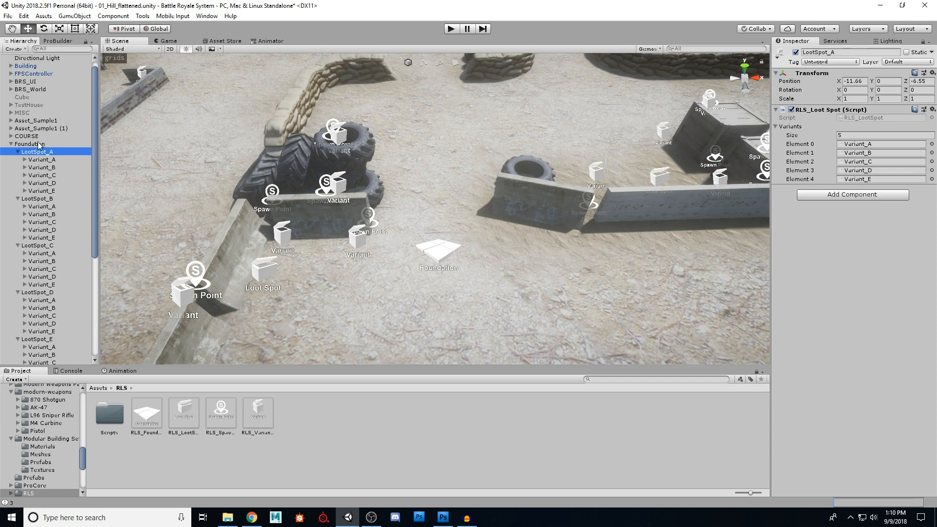
click(42, 144)
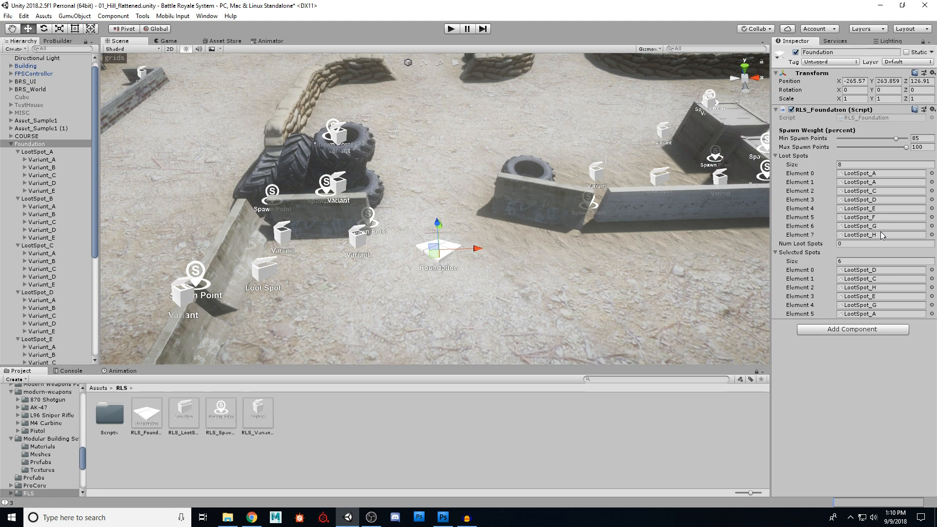
Survey the loot spots on the course and assign LootSpot_B to Element 1 of Foundation's Loot Spots list.
right_drag(555, 235, 389, 192)
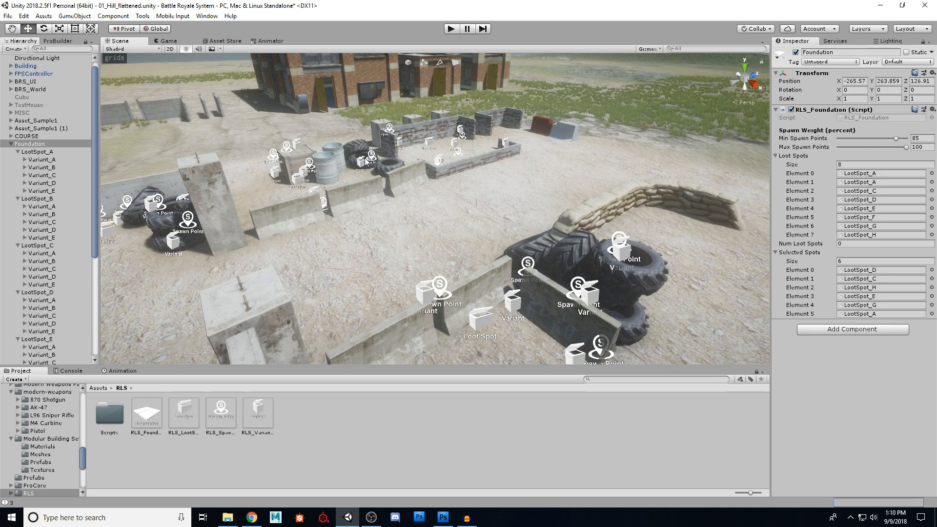
right_drag(597, 225, 419, 240)
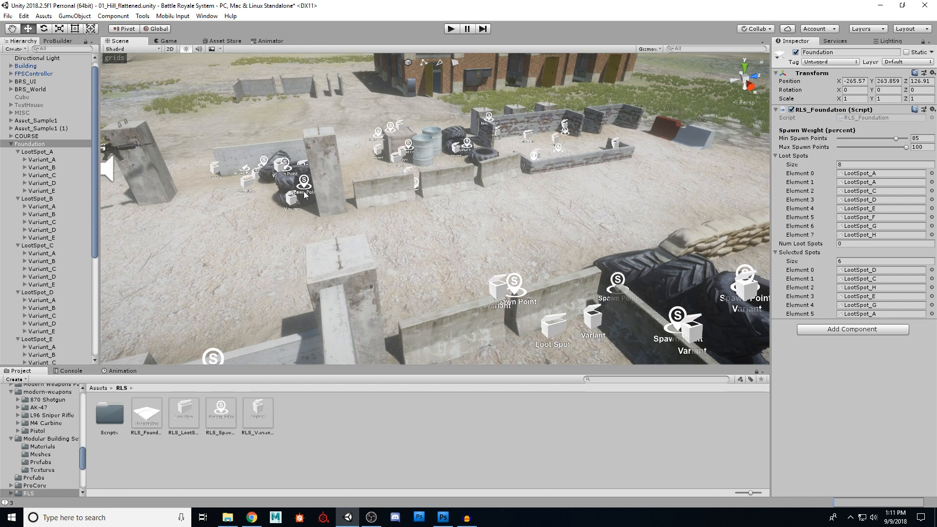
right_drag(346, 208, 367, 211)
drag(45, 200, 894, 183)
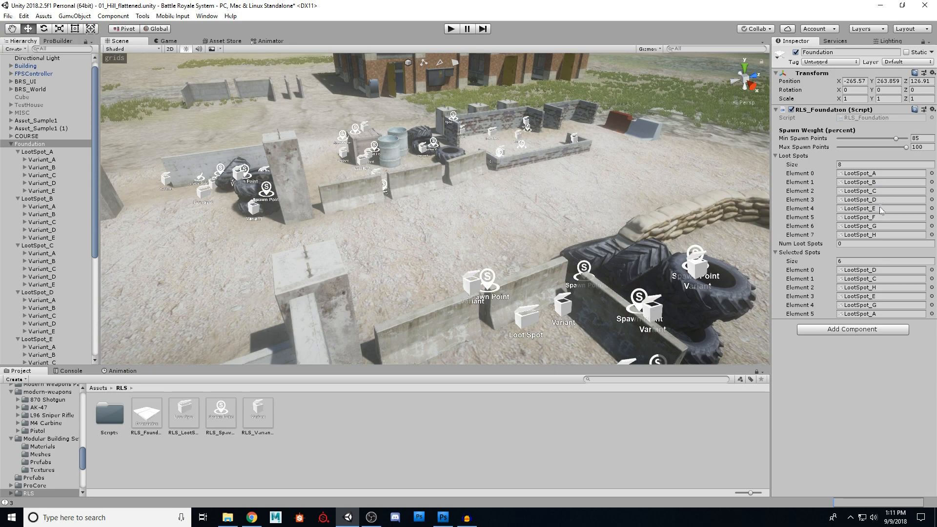
Set Foundation's Min Spawn Points weight to 50 percent while viewing the whole obstacle course.
right_drag(505, 215, 484, 205)
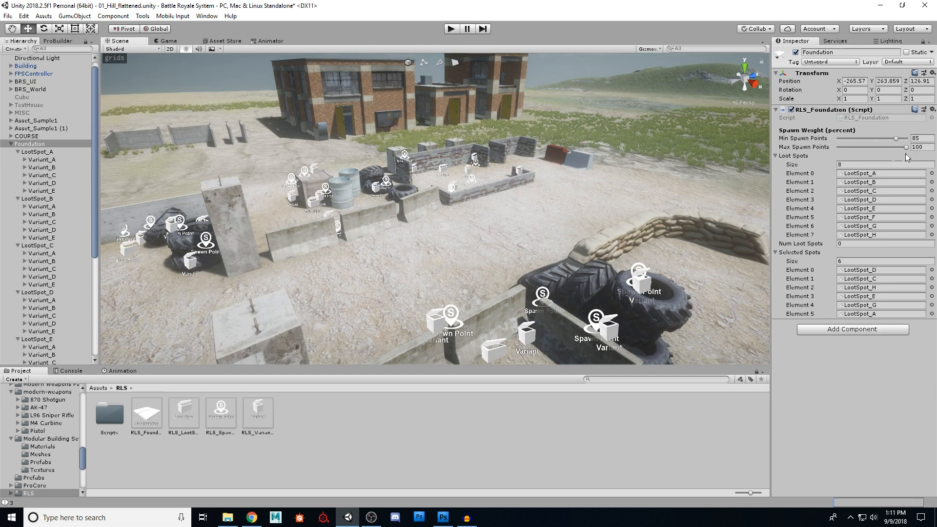
right_drag(398, 221, 549, 289)
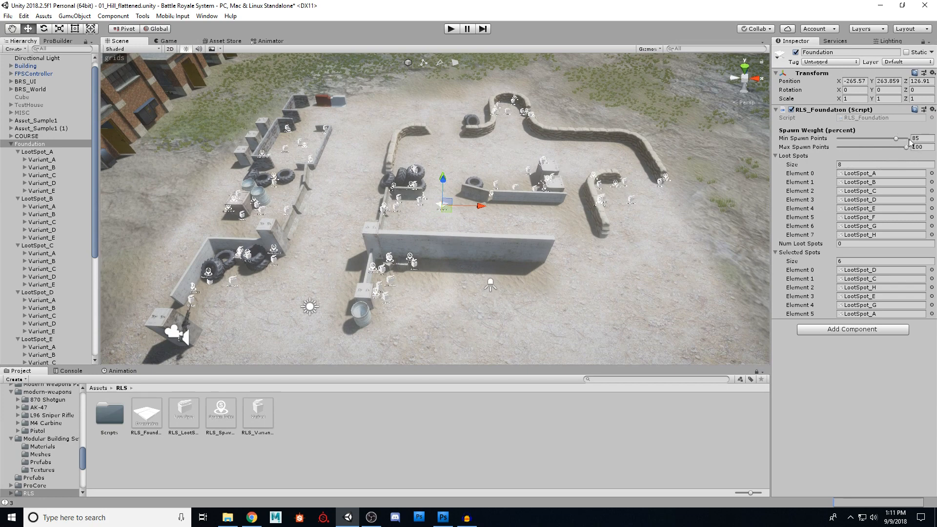
drag(897, 139, 871, 141)
right_drag(585, 235, 527, 180)
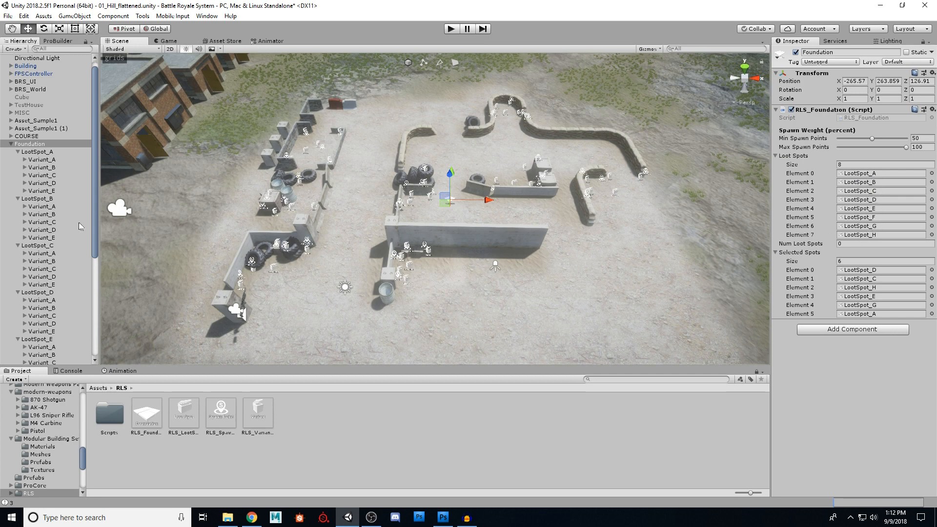
Deactivate Variant_A through Variant_E of LootSpot_A and LootSpot_B.
click(44, 201)
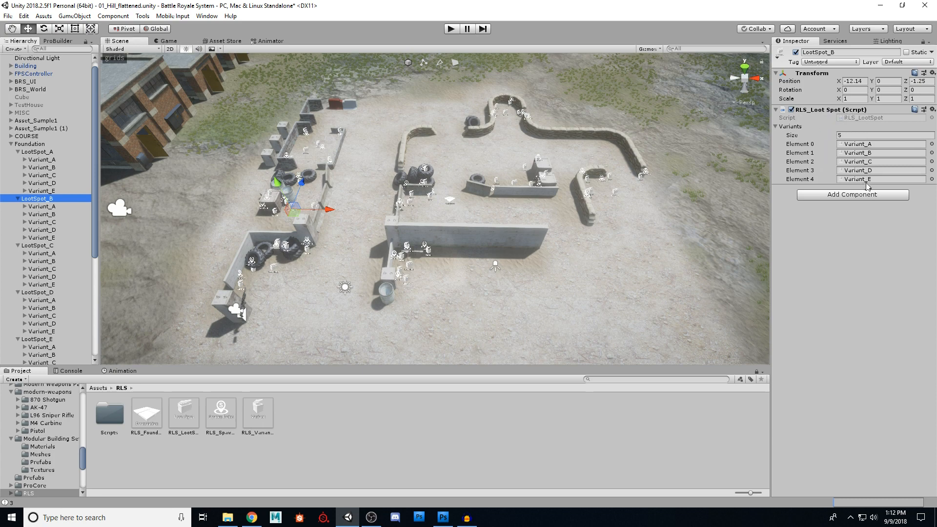
click(47, 160)
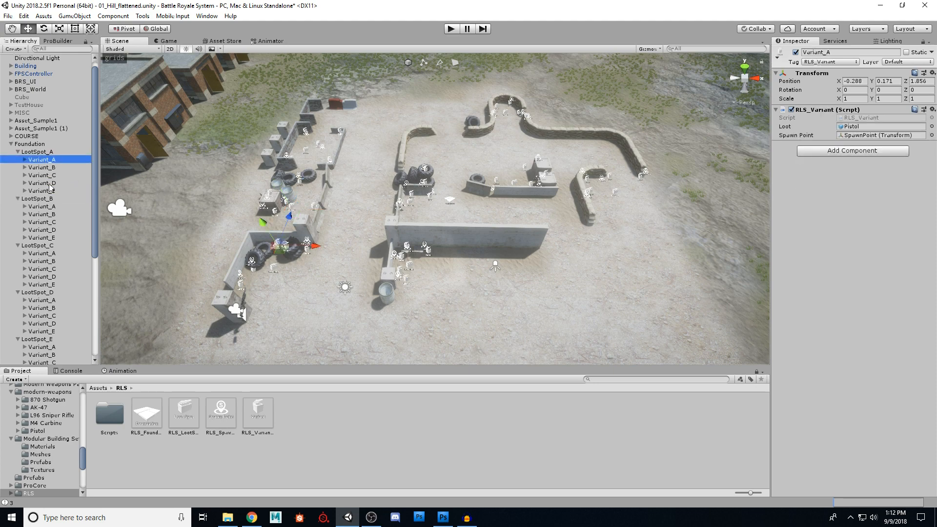
shift+click(51, 191)
click(796, 52)
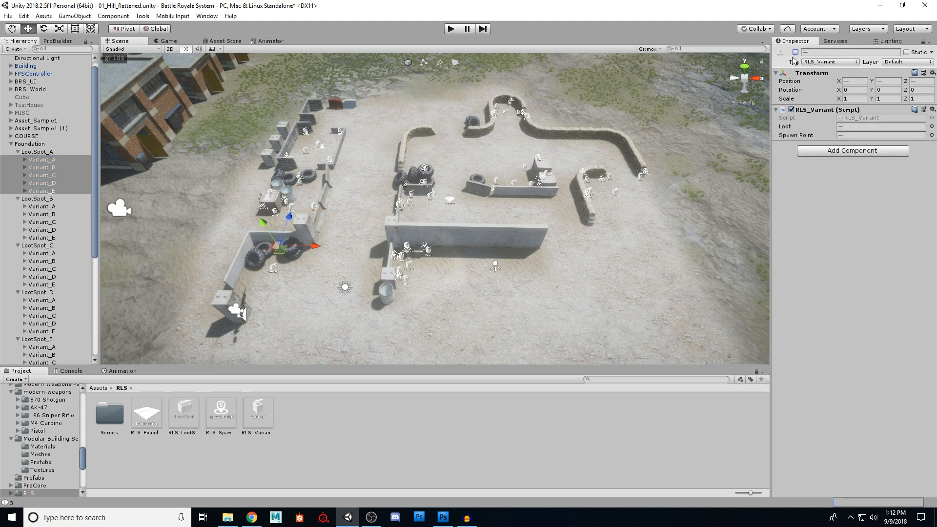
click(34, 207)
shift+click(43, 238)
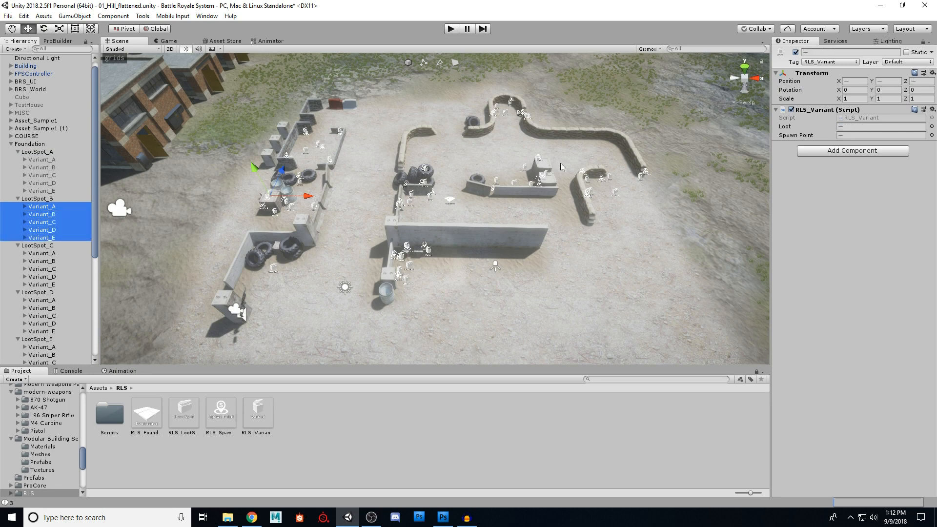
click(795, 52)
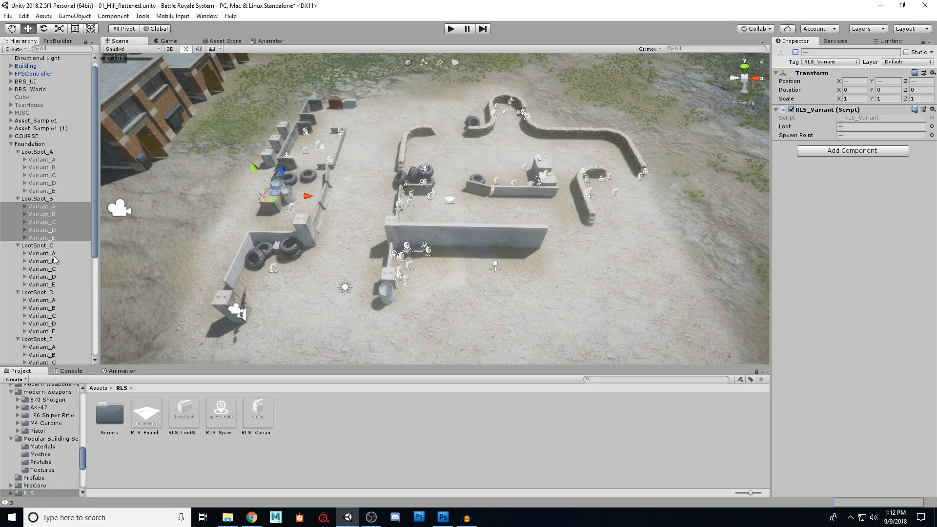
Deactivate all five variants under both LootSpot_C and LootSpot_D.
click(42, 254)
shift+click(42, 287)
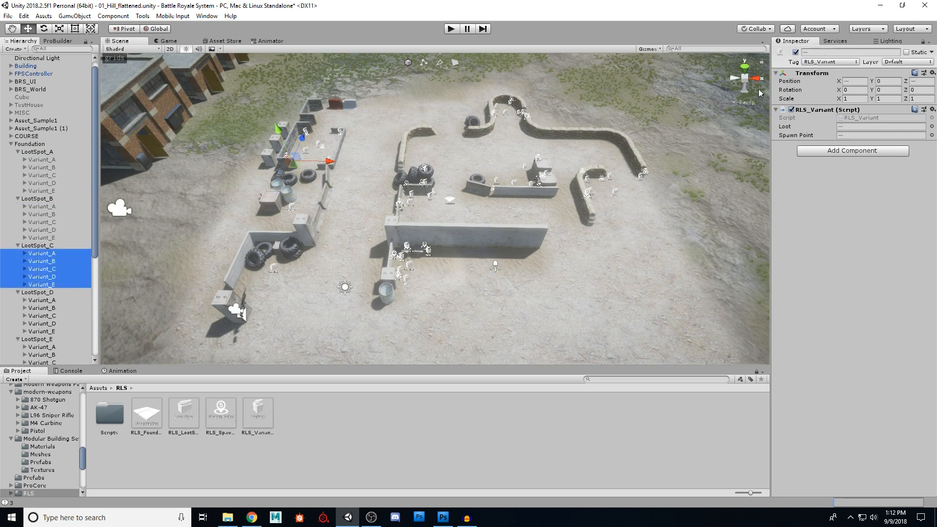
click(795, 52)
drag(95, 241, 91, 288)
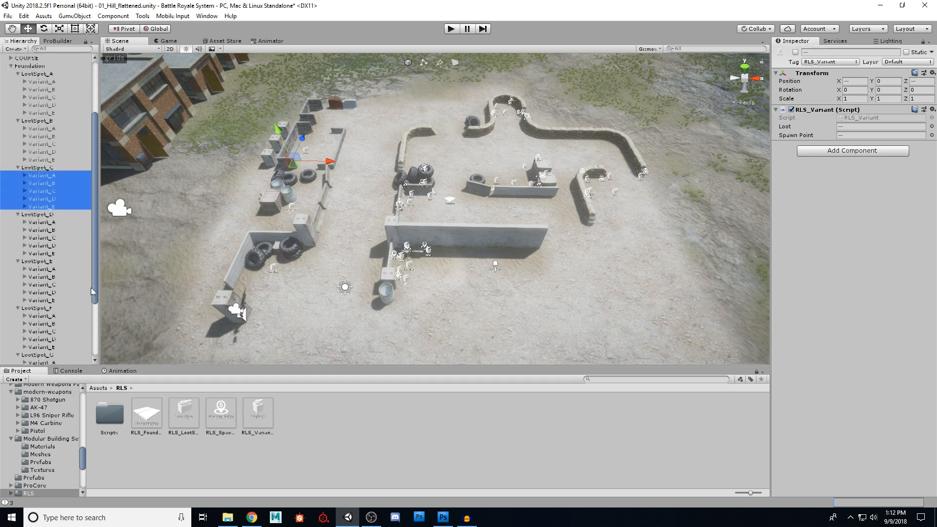
click(43, 219)
shift+click(47, 250)
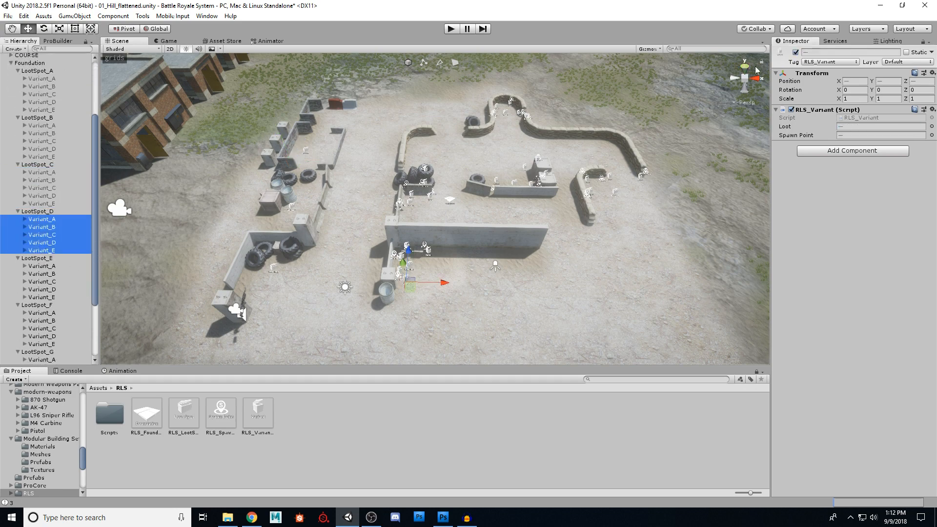
click(796, 51)
Deactivate Variant_A through Variant_E under LootSpot_E and LootSpot_F.
click(48, 266)
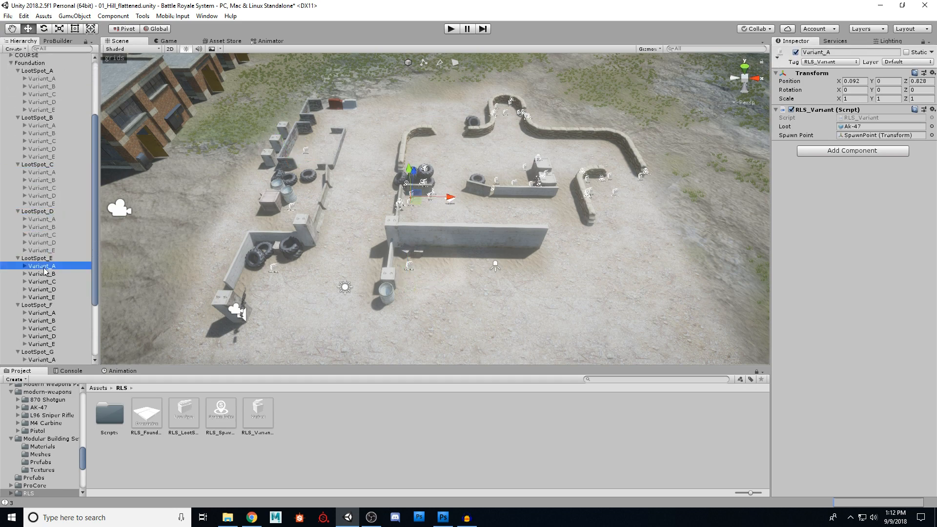
shift+click(46, 296)
click(795, 52)
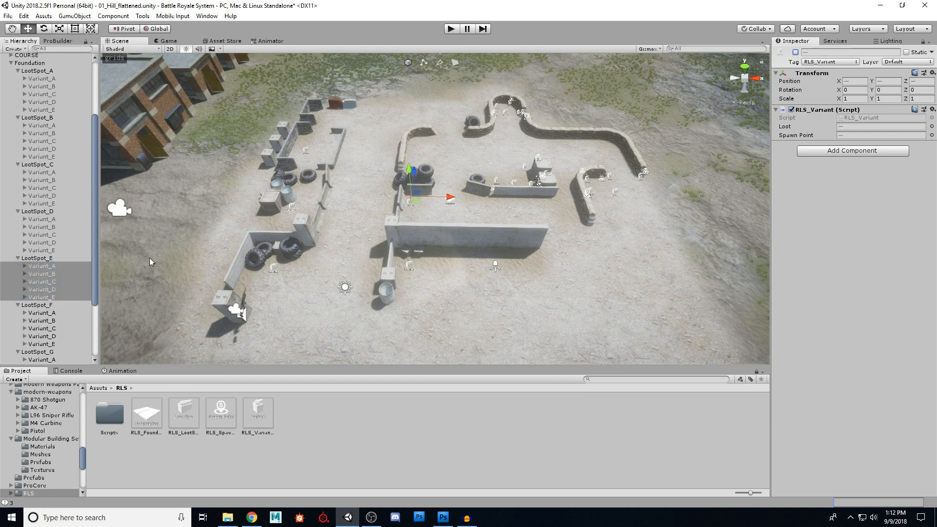
drag(94, 251, 88, 299)
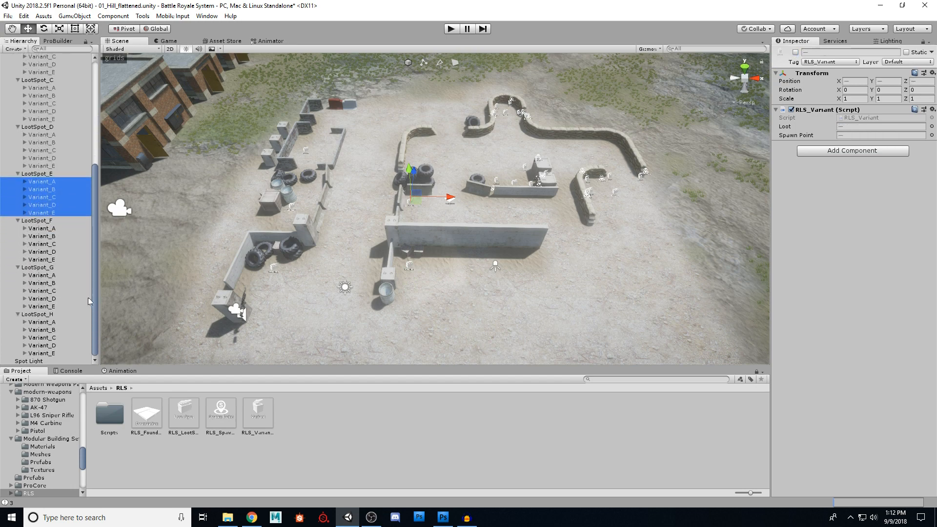
click(49, 229)
shift+click(48, 260)
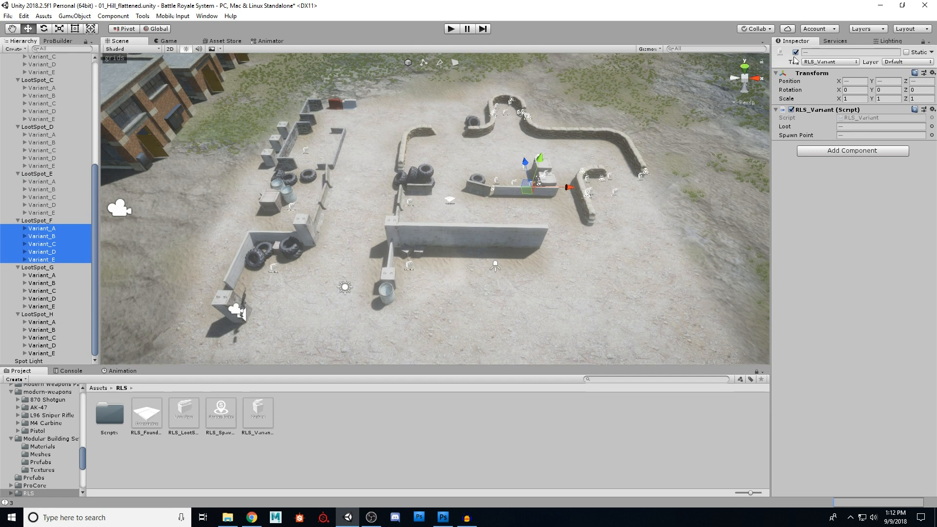
click(796, 52)
Deactivate all five variants of LootSpot_G and of LootSpot_H.
click(49, 275)
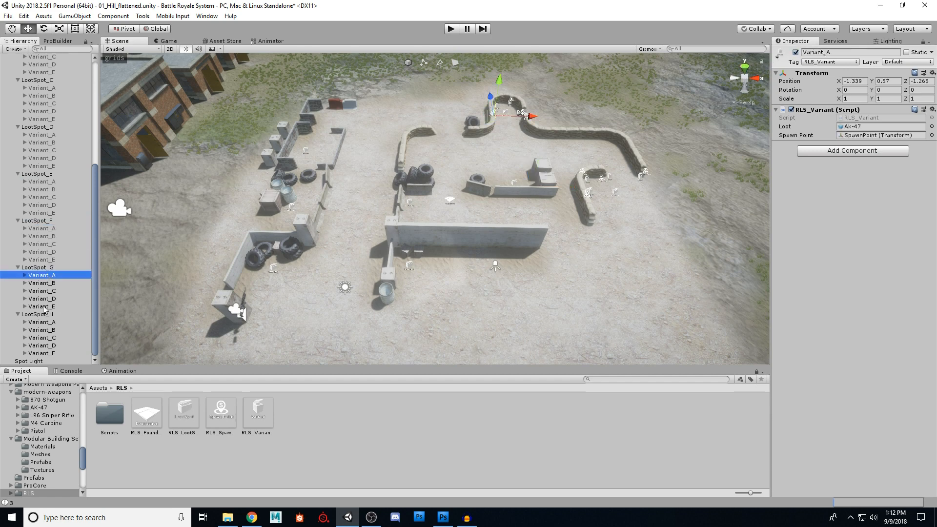
shift+click(43, 307)
click(796, 51)
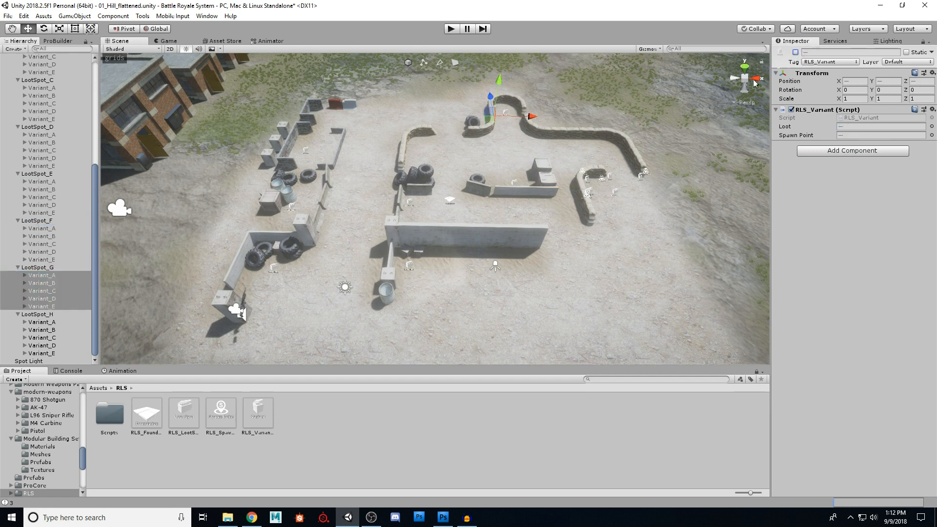
click(41, 323)
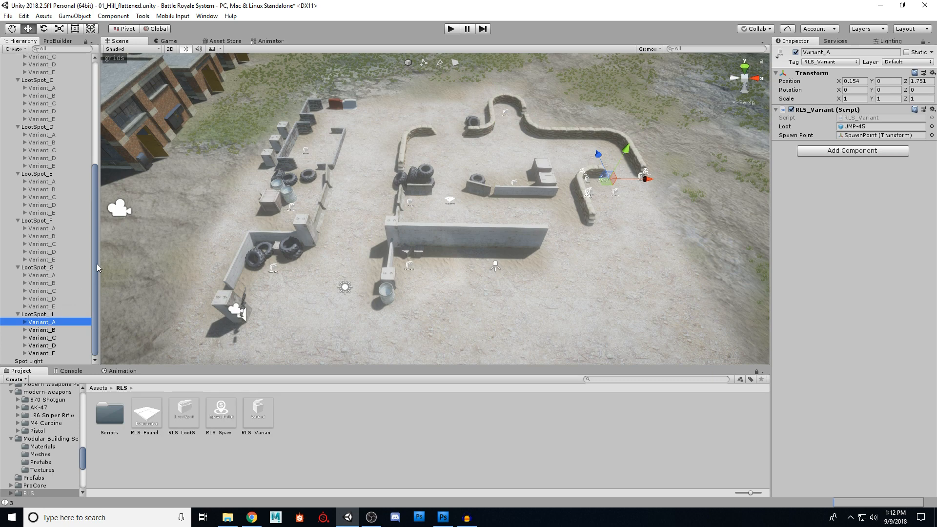
shift+click(49, 353)
click(796, 52)
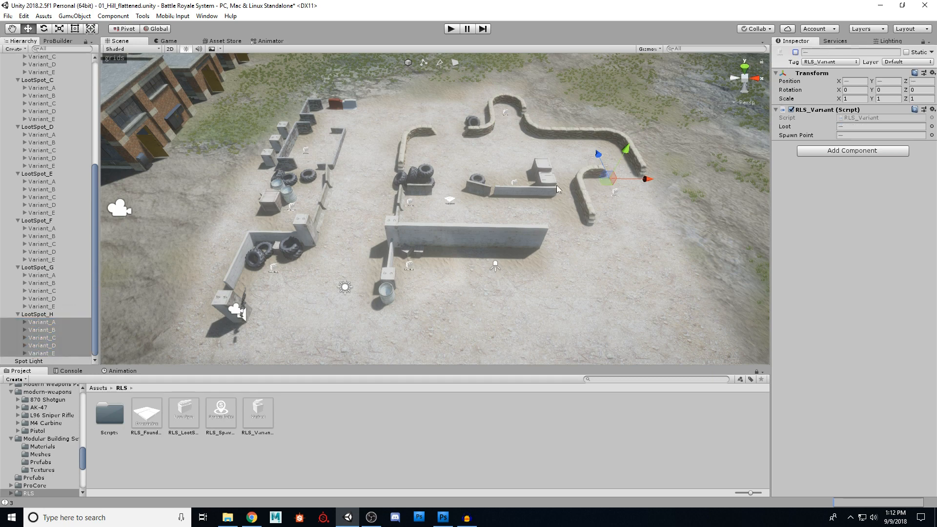
Collapse LootSpot_B through LootSpot_H under Foundation in the scene hierarchy.
drag(95, 171, 95, 67)
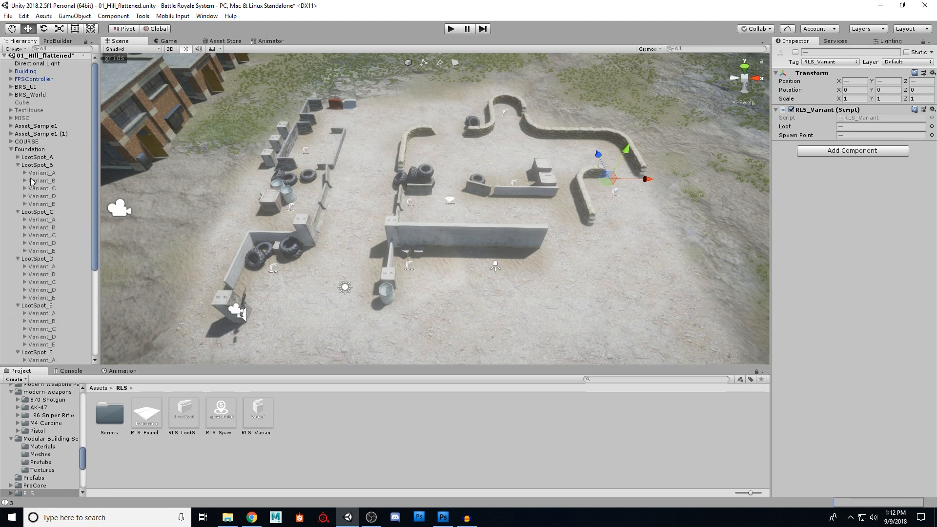
click(18, 165)
click(18, 173)
click(18, 180)
click(18, 189)
click(18, 197)
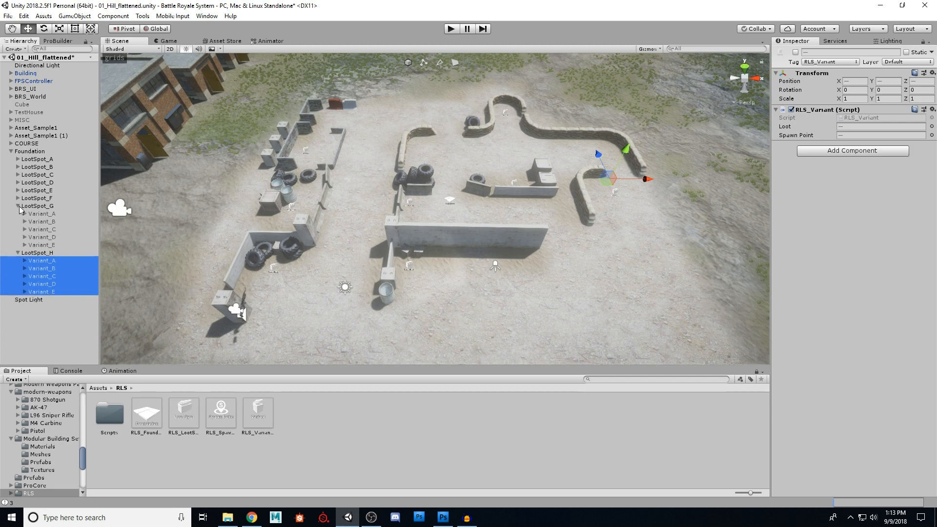
click(18, 205)
click(18, 214)
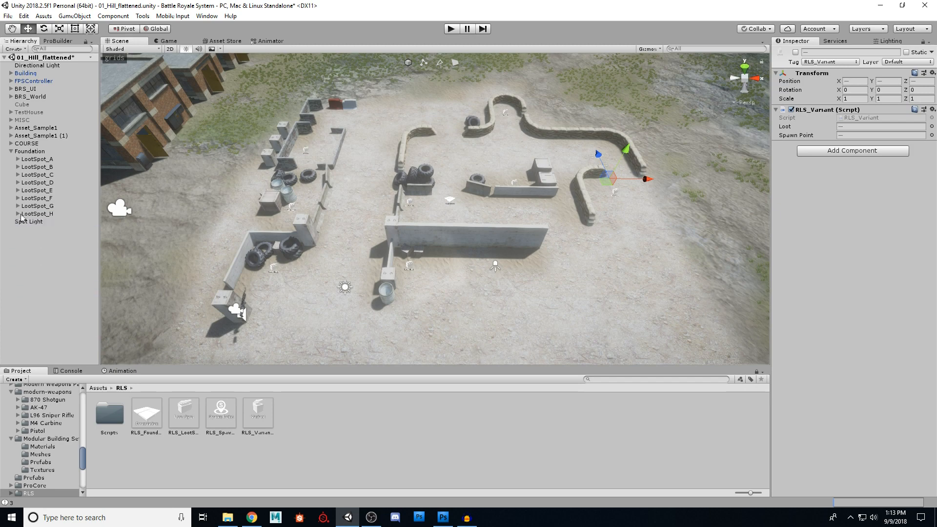
Collapse and select the Foundation object, and survey its loot spots across the course.
click(11, 152)
click(36, 153)
right_drag(462, 233, 426, 230)
key(w)
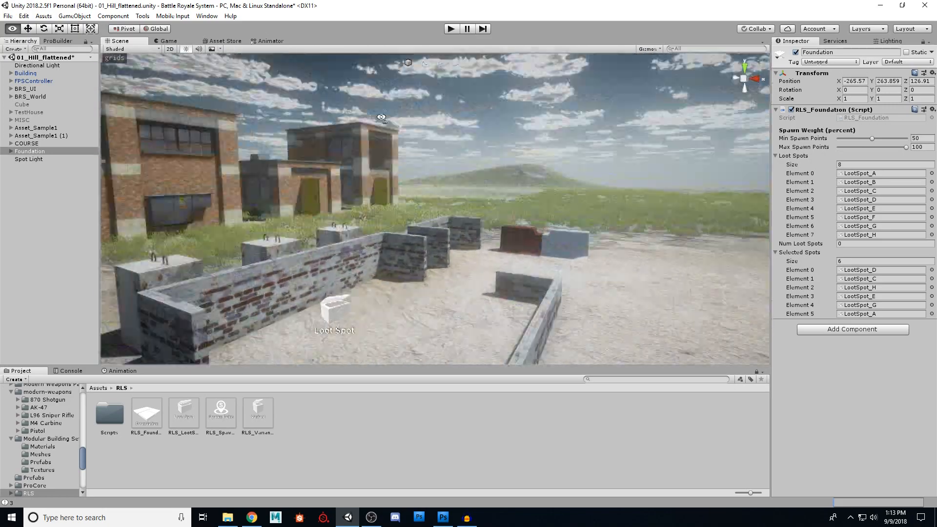
right_drag(381, 117, 503, 179)
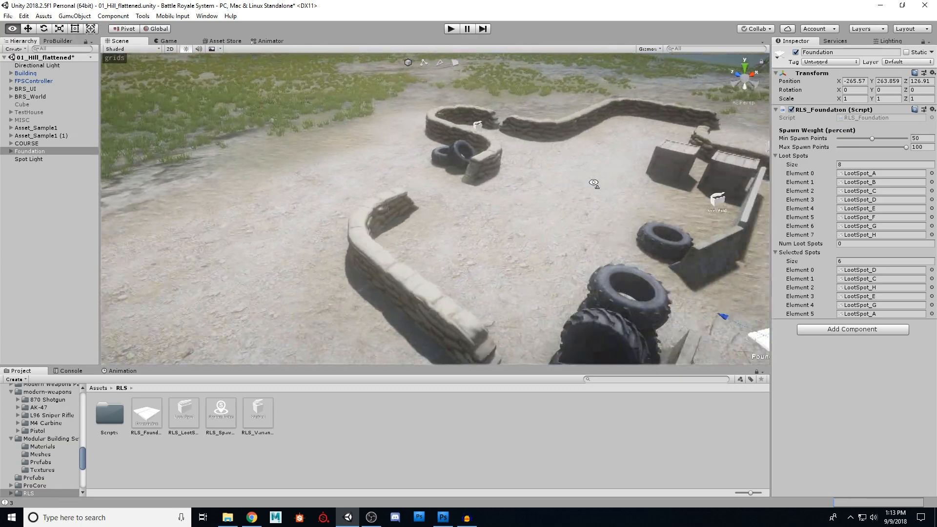
right_drag(593, 183, 432, 68)
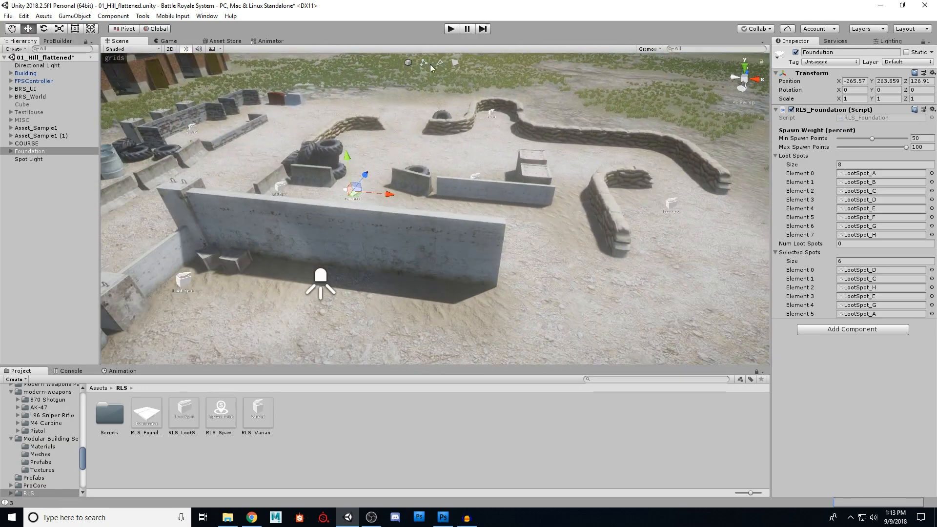
Start a playtest and walk through the course to inspect the loot spot beside the crate and barrels.
click(452, 30)
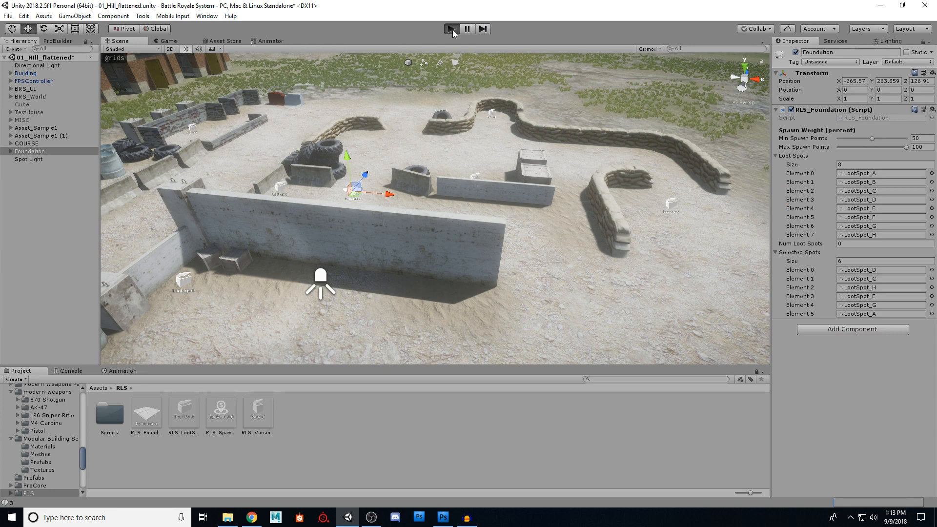
key(w)
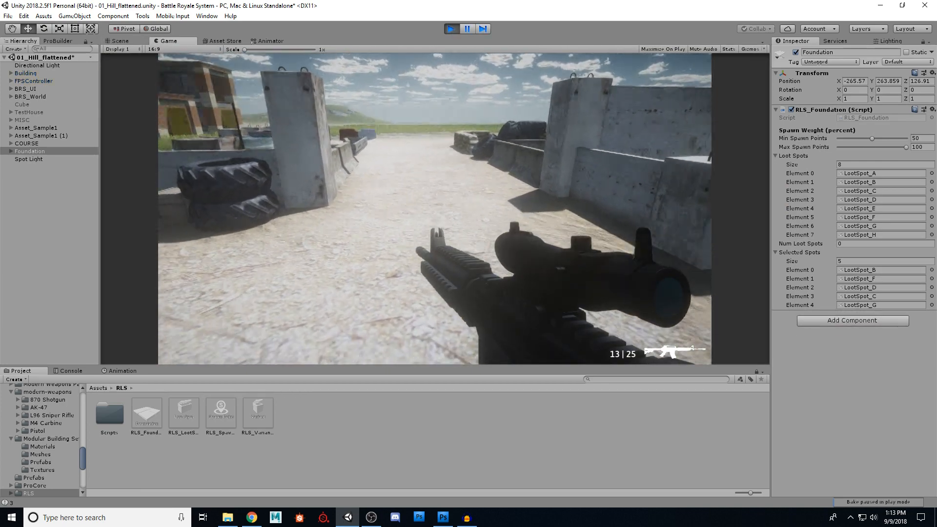
key(w)
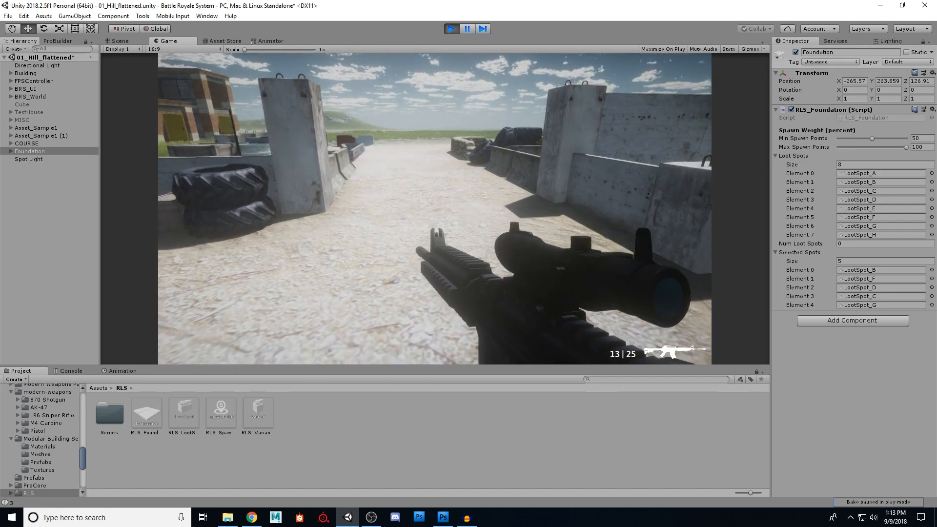
key(w)
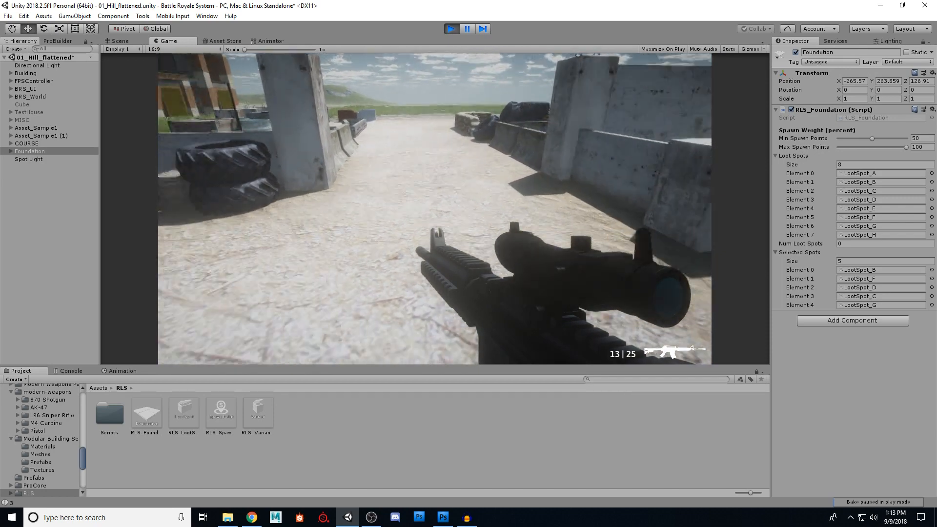
key(w)
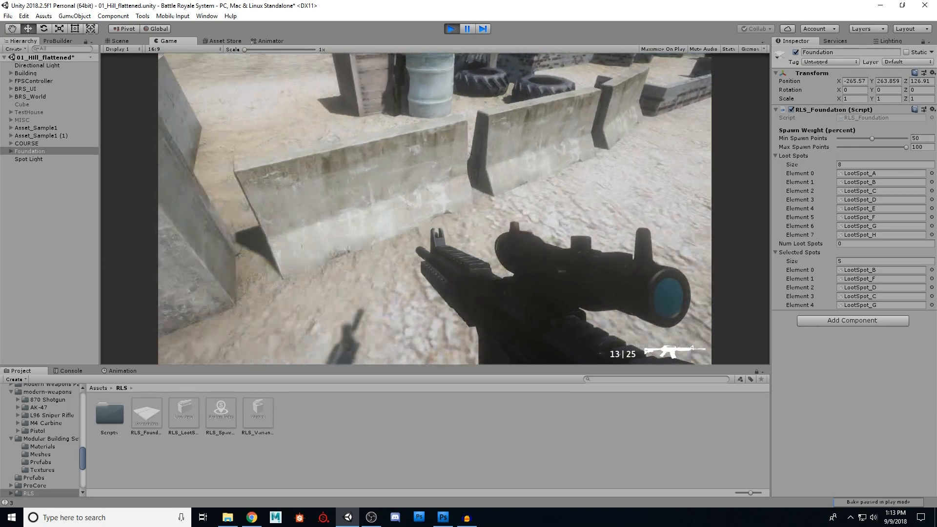
key(s)
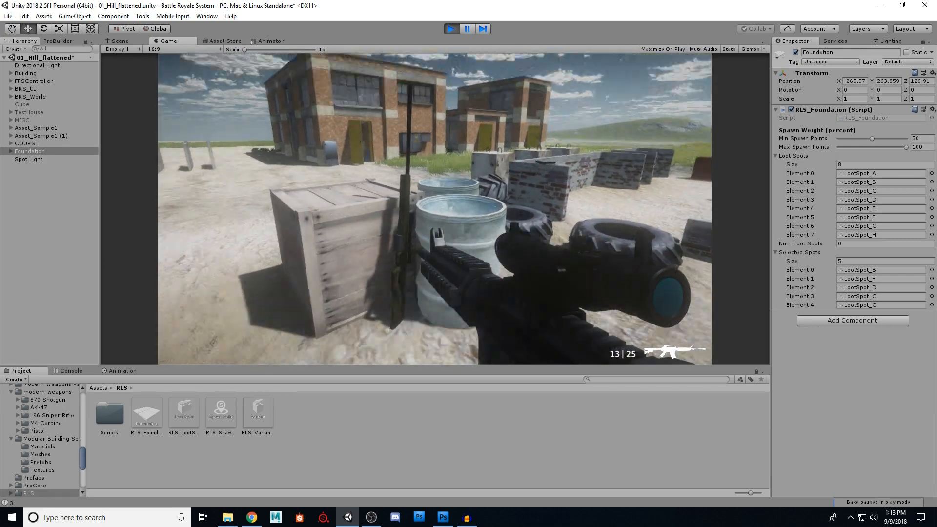
key(w)
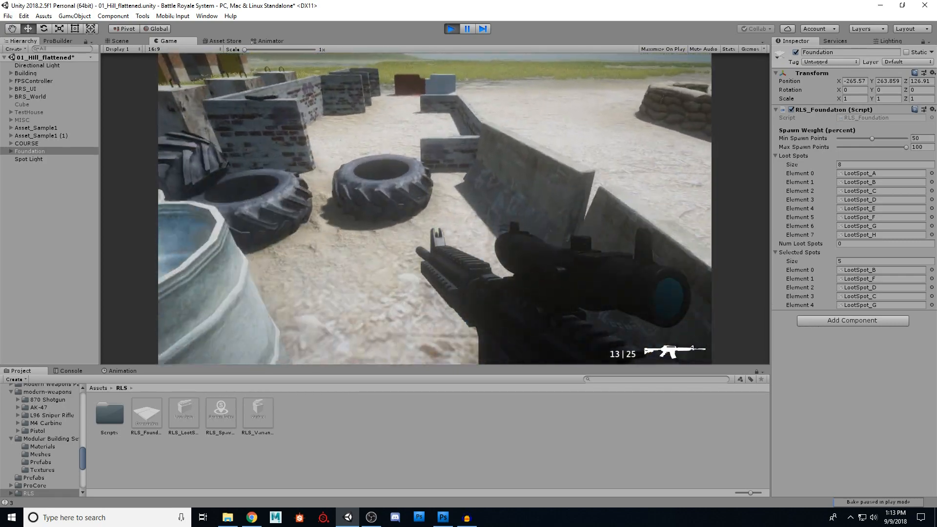
Walk past the tires, wooden crates and sandbag walls looking for spawned weapons, and end the playtest.
key(space)
key(w)
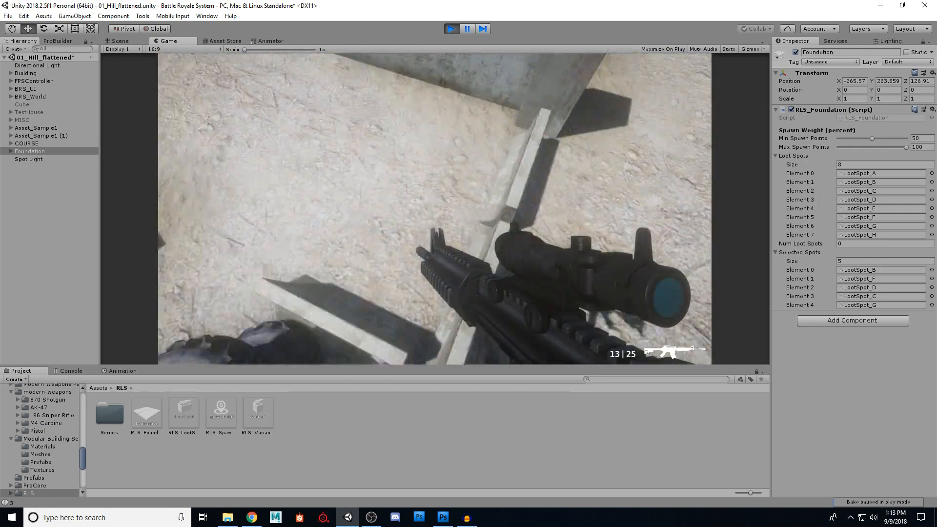
key(w)
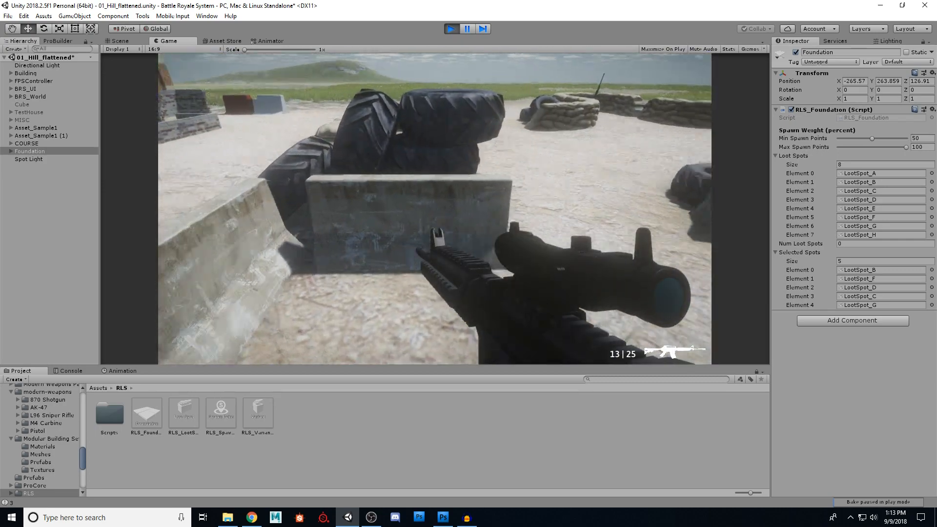
key(w)
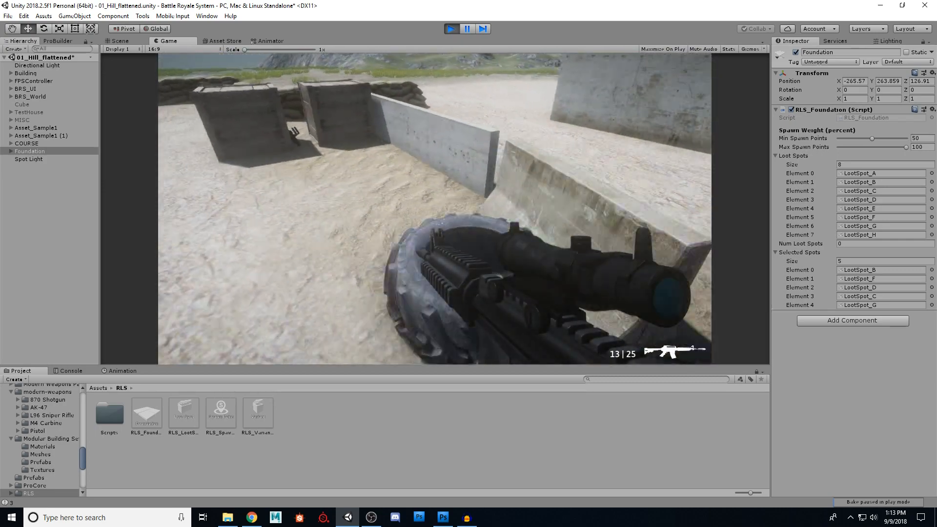
key(w)
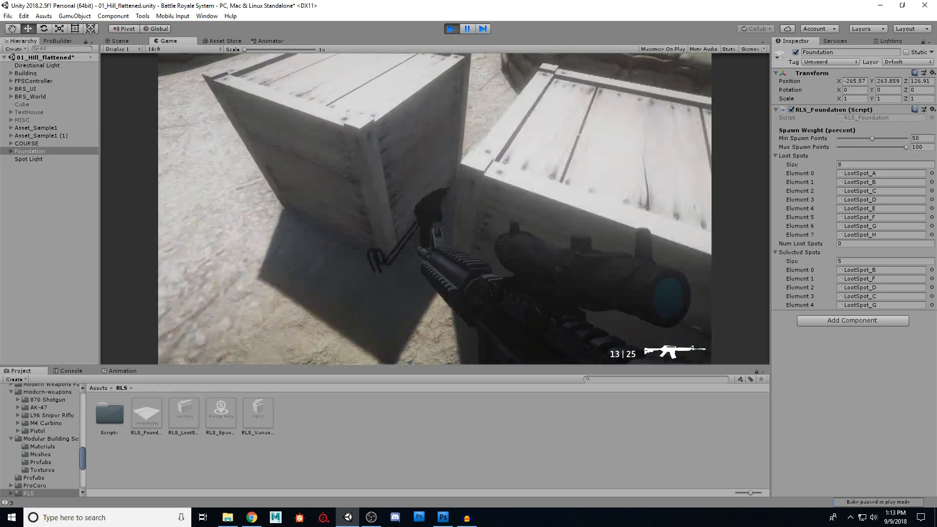
key(w)
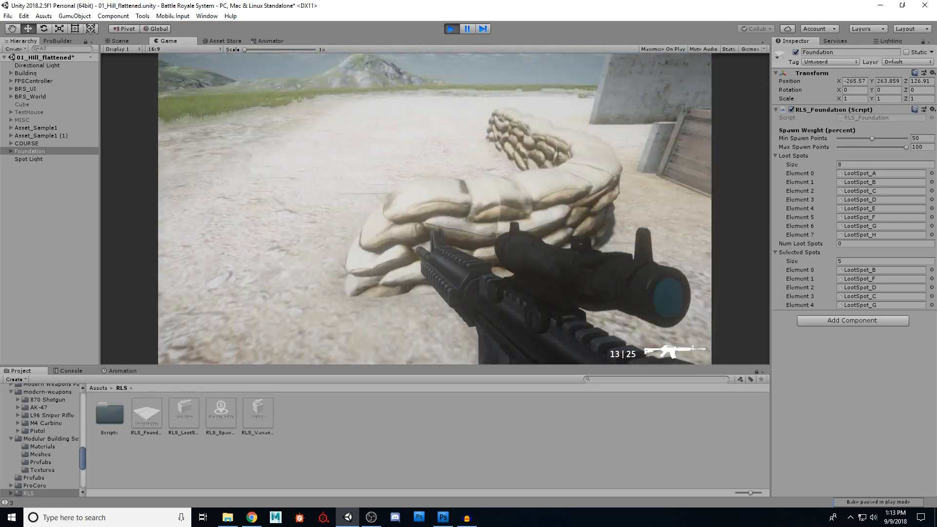
key(w)
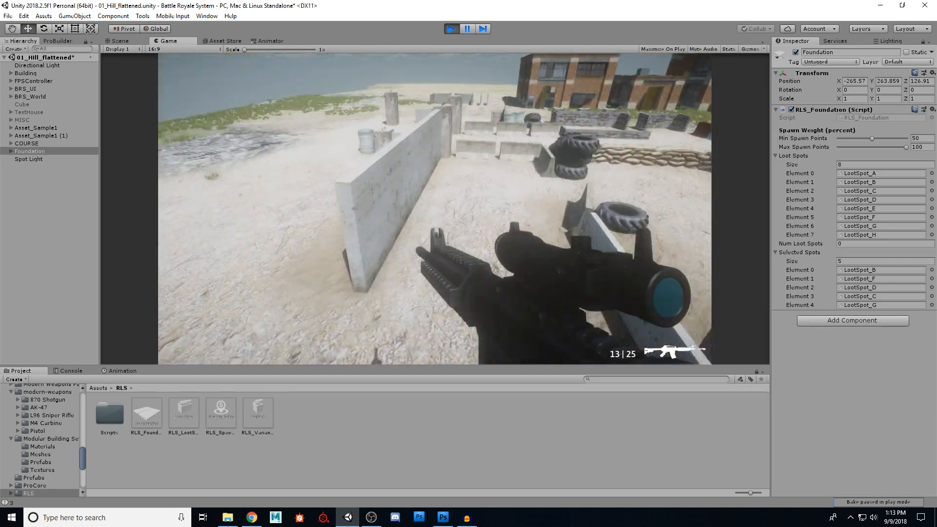
key(w)
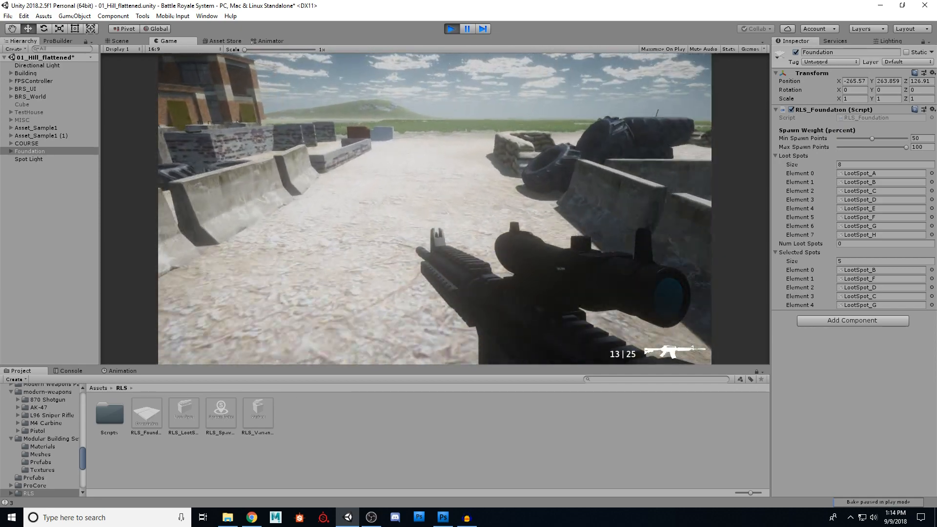
click(453, 29)
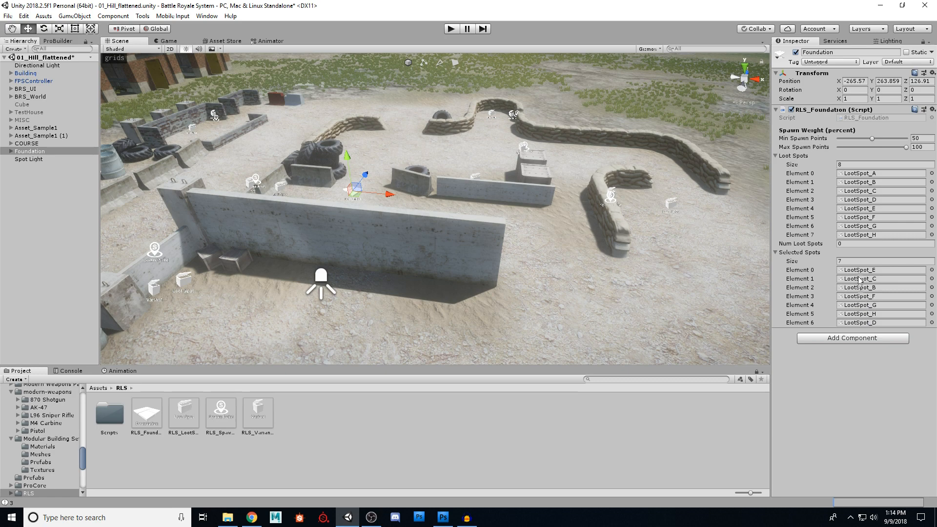
Clear the Foundation's Selected Spots list by setting its size to 0.
click(844, 261)
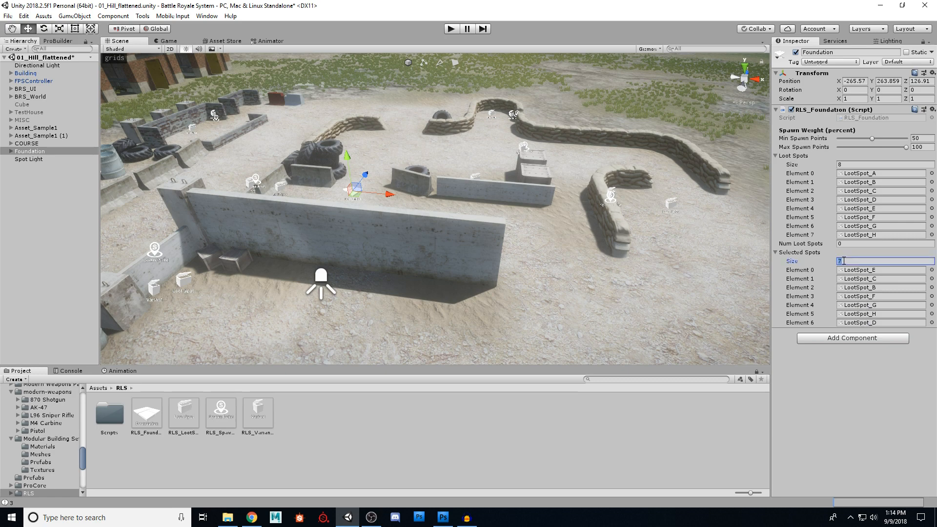
key(Return)
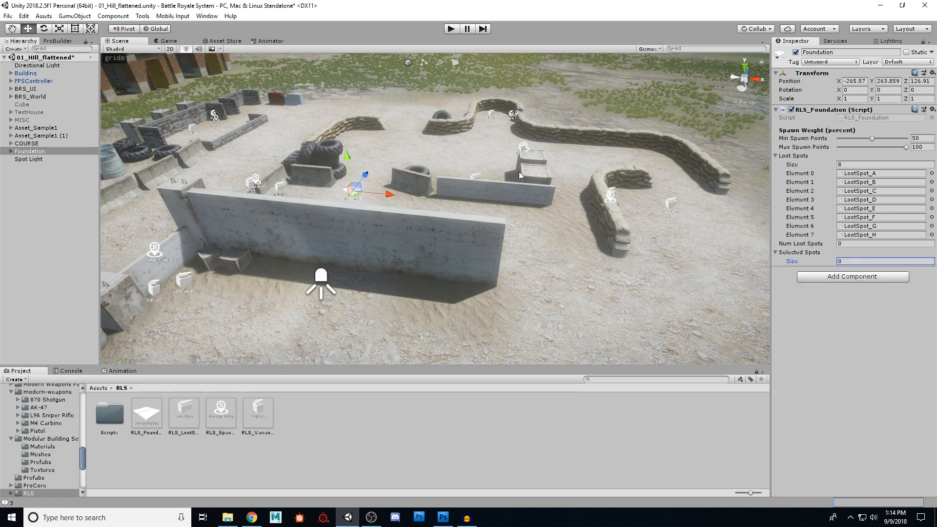
right_drag(520, 201, 556, 192)
key(a)
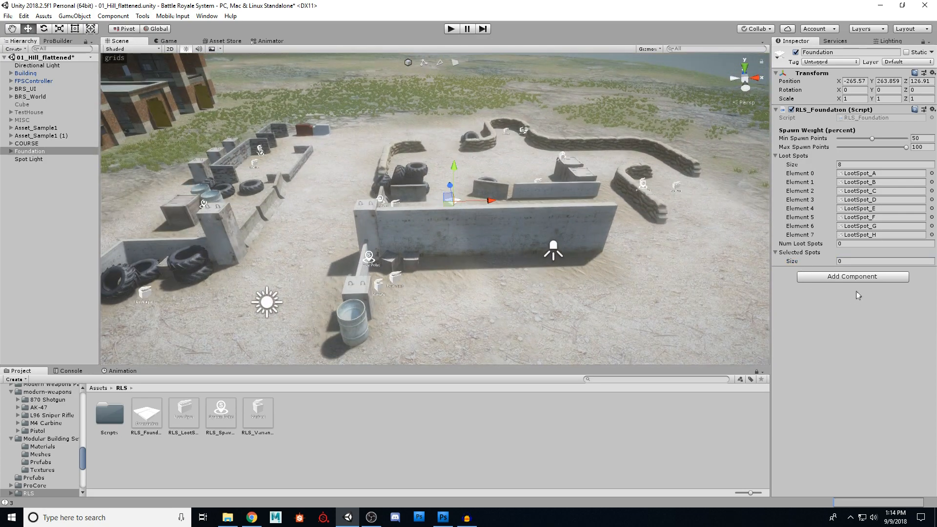
Find the loot spot beside the barrel and concrete block, LootSpot_D, and deactivate its Variant_B.
right_drag(410, 233, 380, 219)
key(w)
key(s)
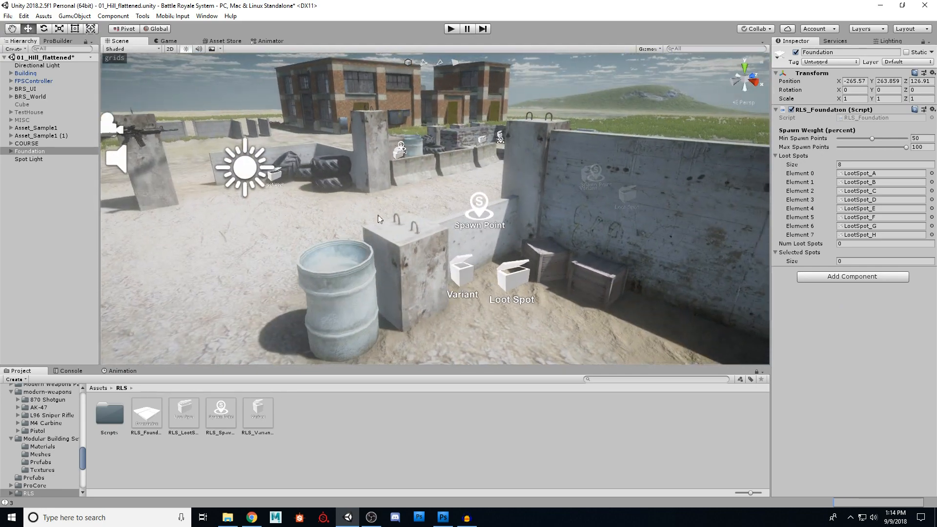
click(10, 152)
click(32, 214)
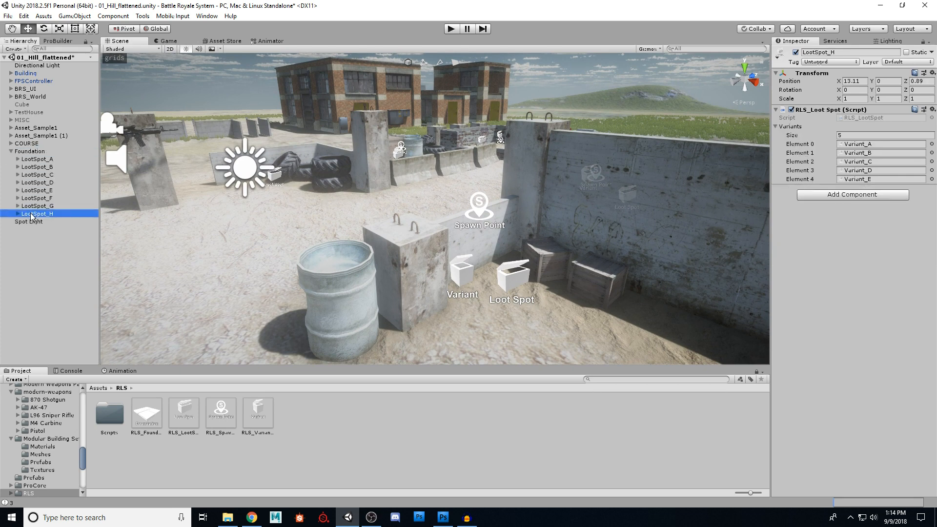
click(30, 174)
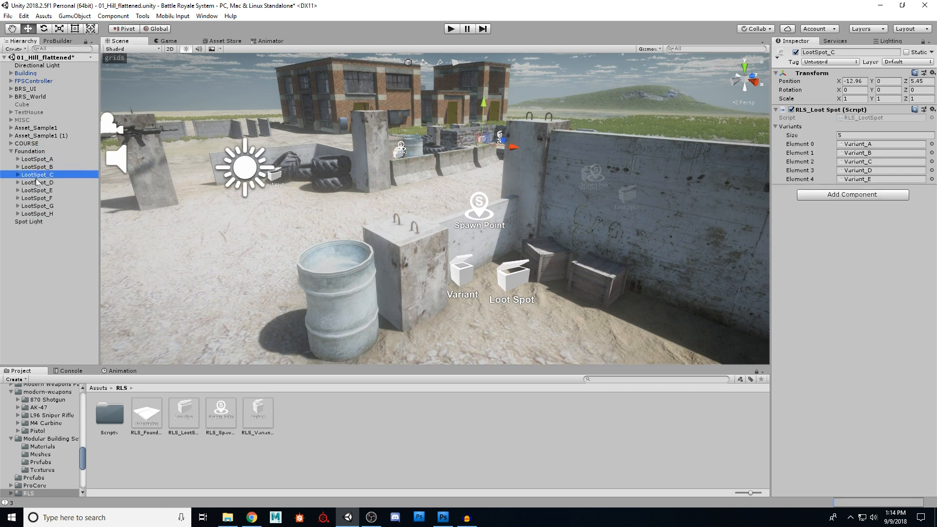
click(39, 183)
click(18, 183)
click(41, 197)
click(796, 53)
click(39, 206)
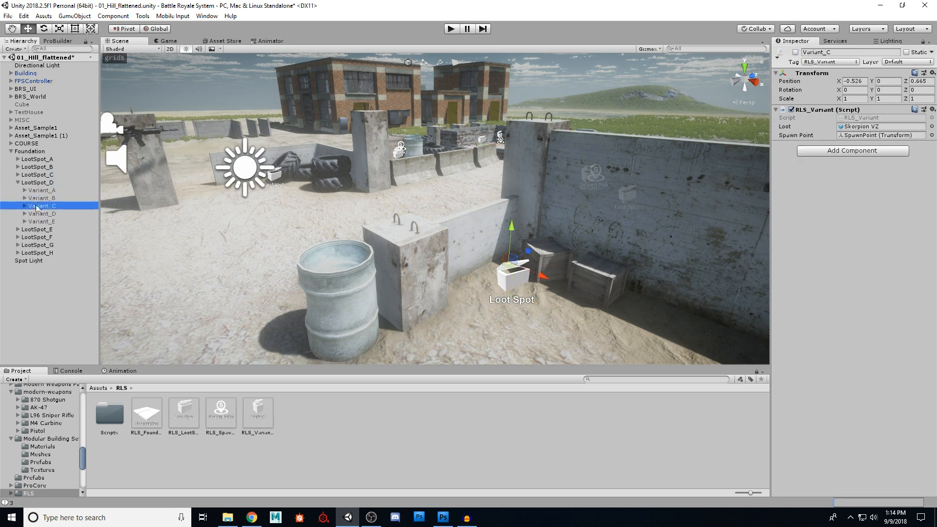
click(18, 183)
Select LootSpot_E behind the concrete barriers and deactivate its Variant_B.
mouse_move(477, 225)
right_down()
mouse_move(579, 251)
mouse_move(511, 269)
mouse_move(524, 273)
mouse_move(671, 220)
mouse_move(481, 221)
mouse_move(385, 206)
right_up()
key(w)
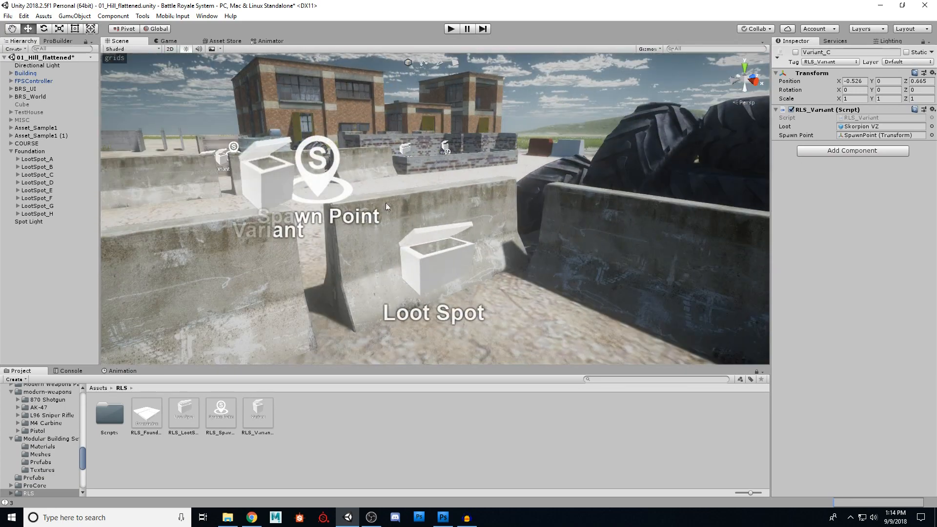
click(442, 270)
click(17, 190)
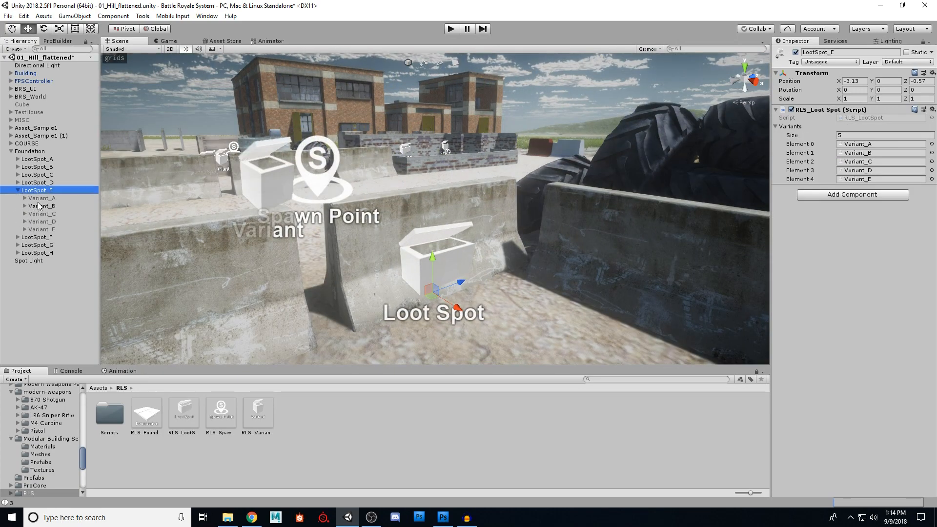
click(42, 206)
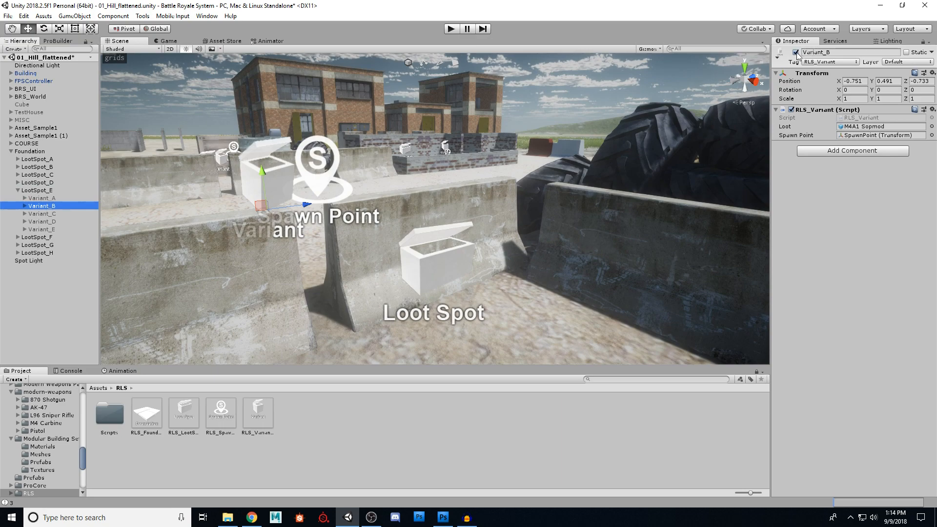
click(797, 53)
Deactivate the active variant of LootSpot_B beside the crate and barrels, and Variant_B of LootSpot_C by the brick walls.
right_drag(367, 204, 388, 217)
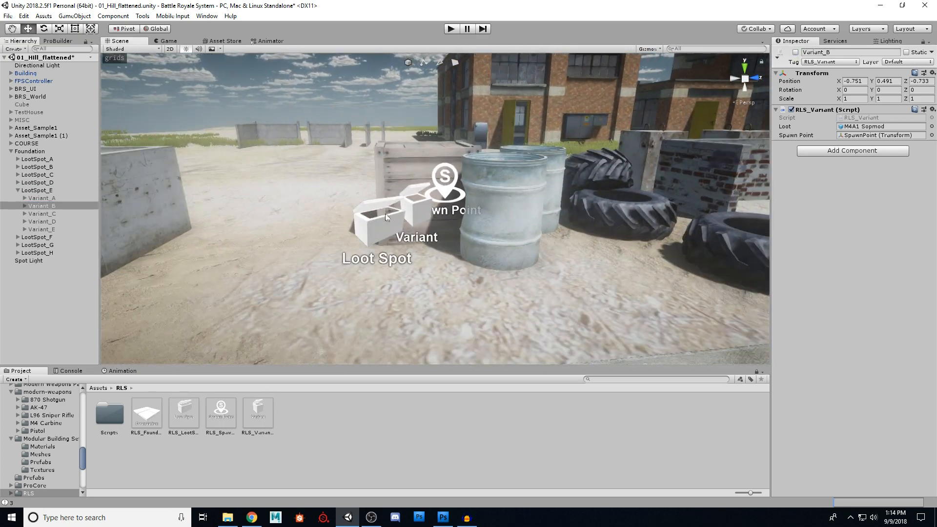
click(411, 218)
click(797, 53)
right_drag(401, 164, 420, 189)
click(420, 189)
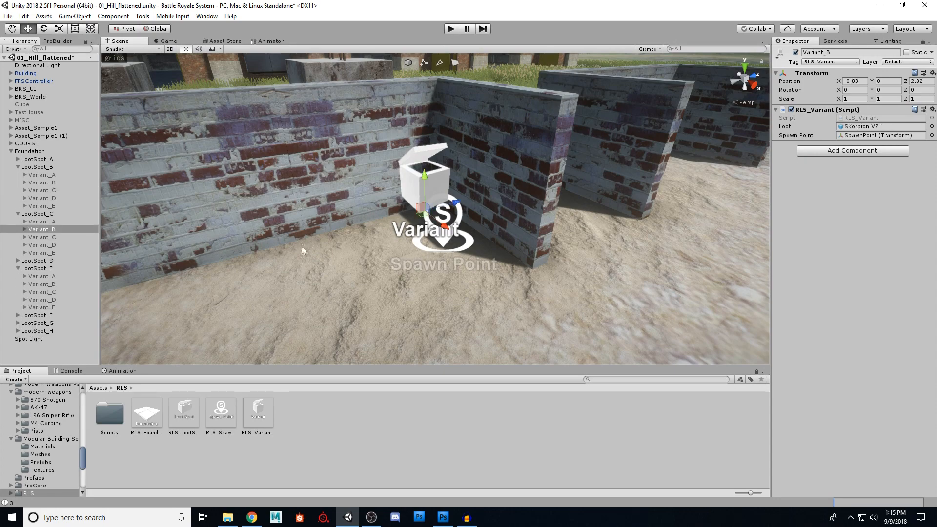
click(796, 53)
Select the loot spot inside the sandbag ring, LootSpot_G, and deactivate its Variant_D.
right_drag(600, 229, 431, 174)
right_drag(432, 224, 636, 187)
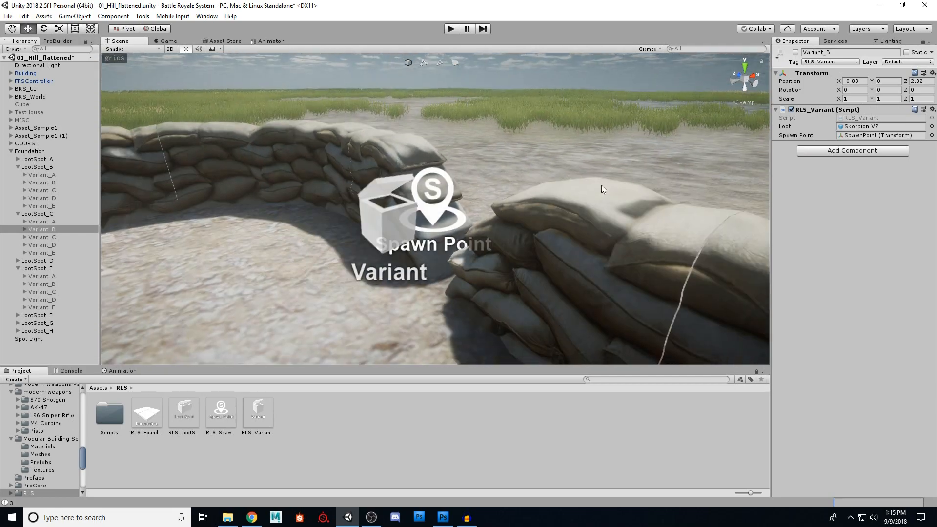
click(397, 227)
scroll(63, 318, down, 1)
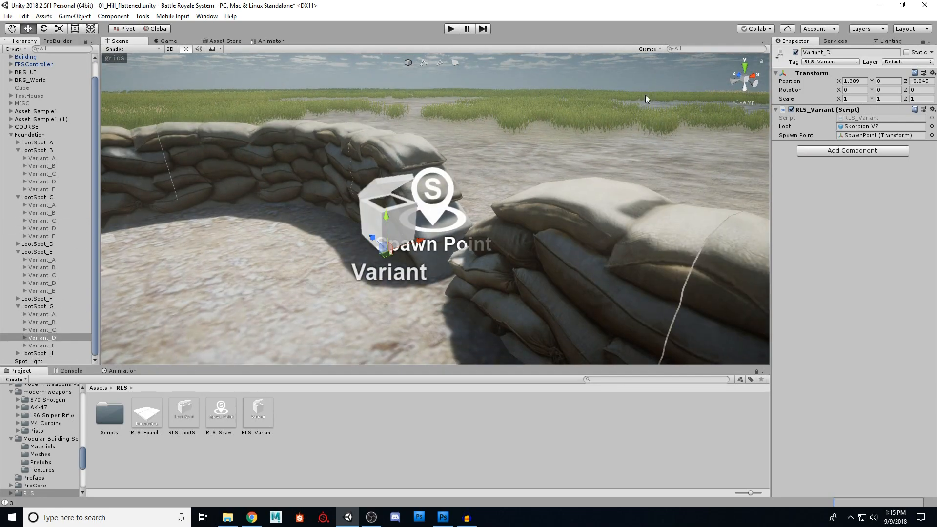
click(796, 52)
Deactivate Variant_D of LootSpot_F on the wooden crate and Variant_D of LootSpot_H by the sandbag wall.
right_drag(552, 224, 498, 225)
click(495, 219)
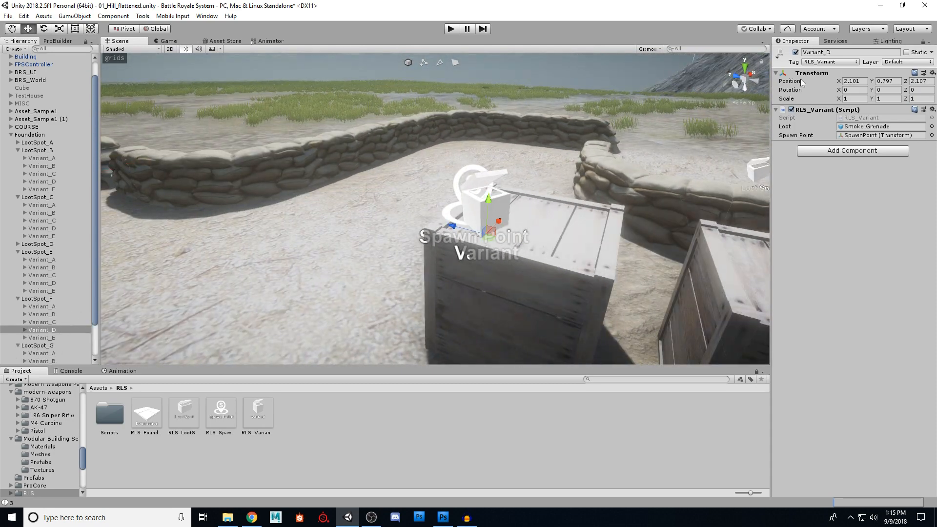
click(797, 52)
right_drag(519, 162, 227, 172)
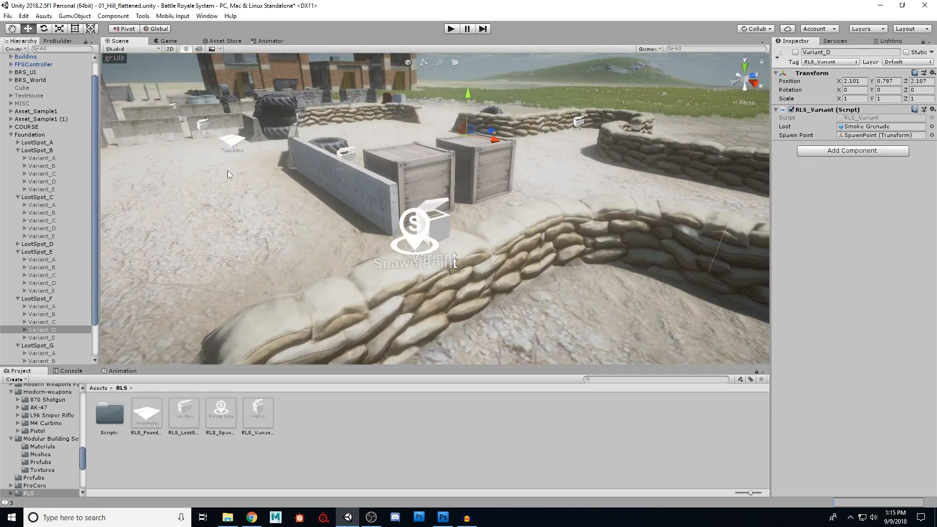
click(432, 223)
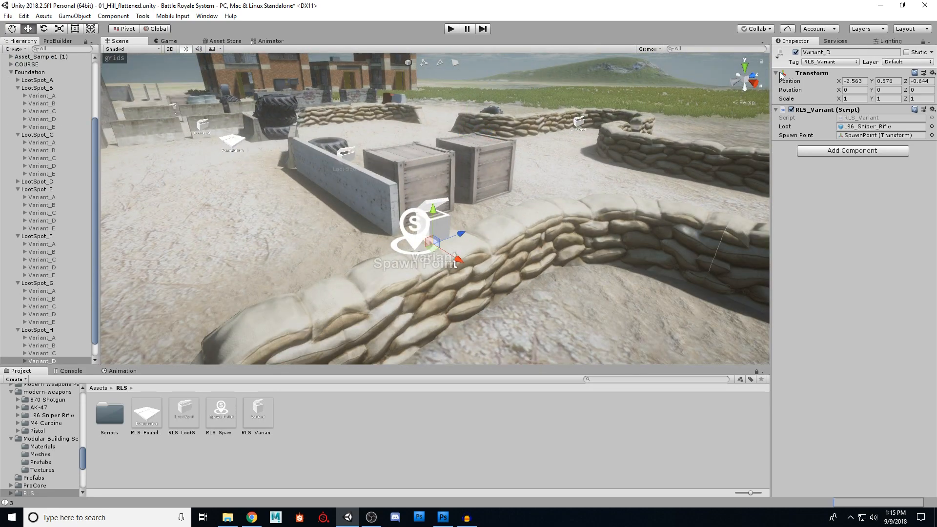
click(797, 53)
Collapse all expanded loot spots under Foundation in the object hierarchy.
right_drag(426, 269, 280, 219)
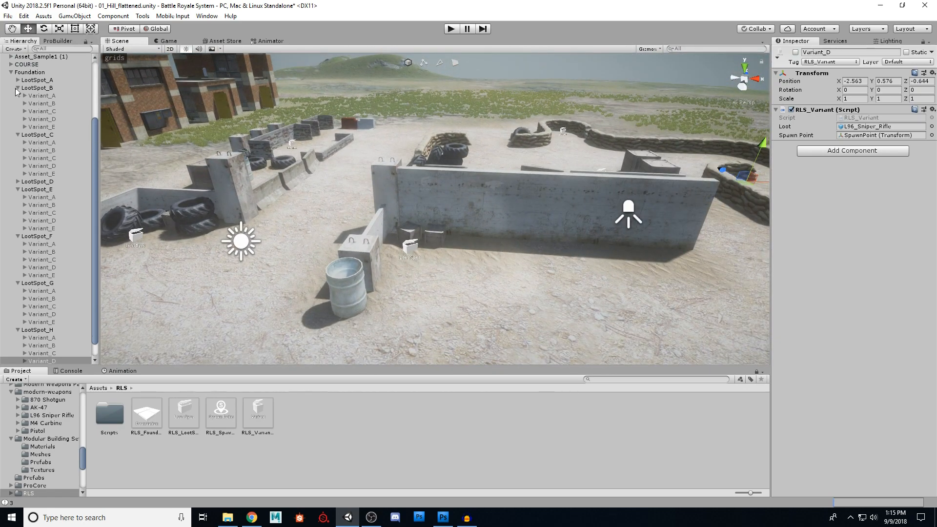
click(17, 88)
click(18, 119)
click(18, 174)
click(18, 198)
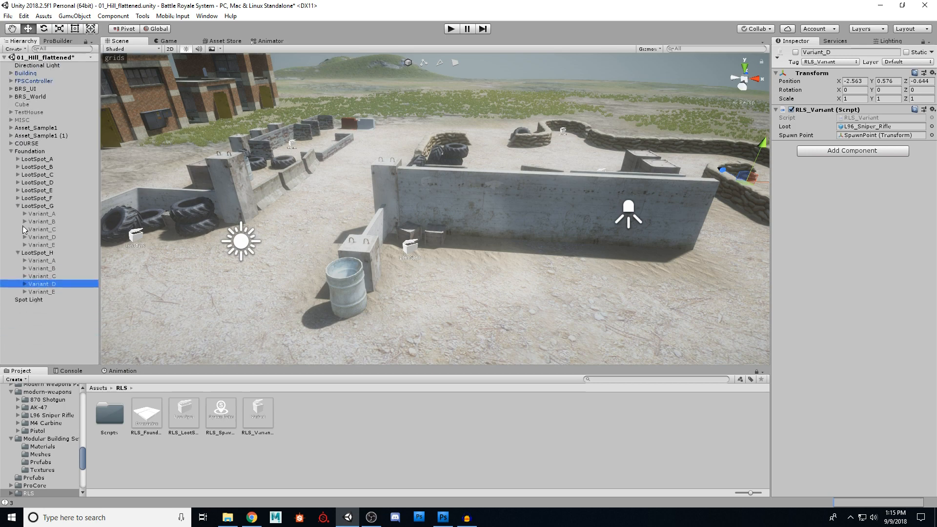
click(18, 206)
click(18, 213)
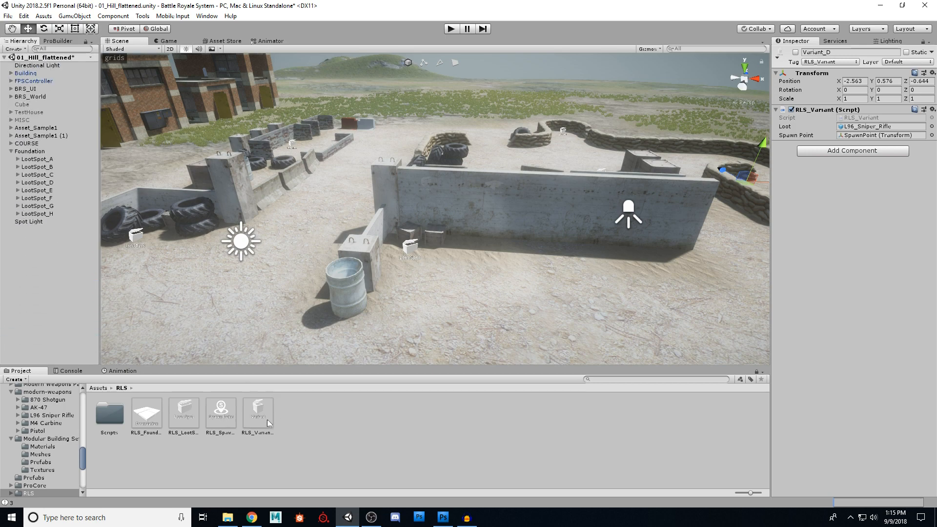
Review the import settings of the RLS icon textures, keeping the Variant icon's Texture Type as Editor GUI and Legacy GUI.
click(261, 416)
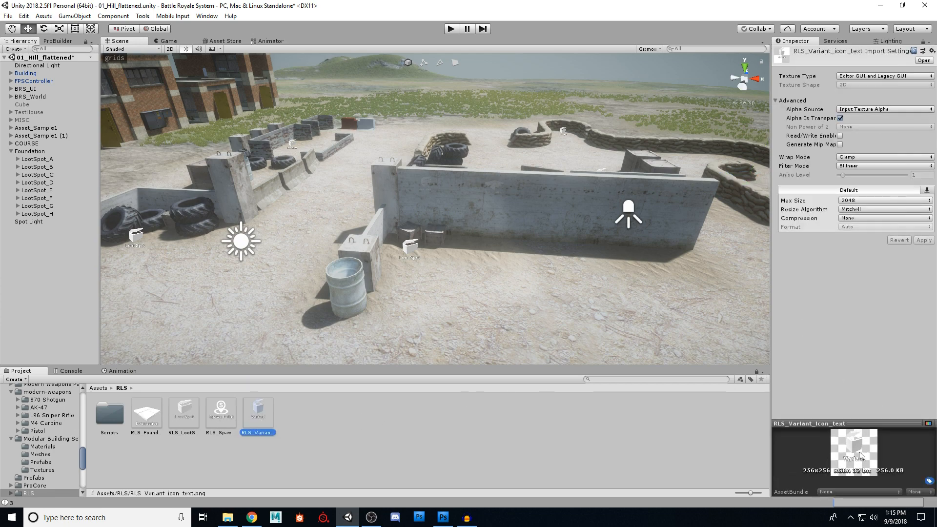
click(160, 415)
click(192, 415)
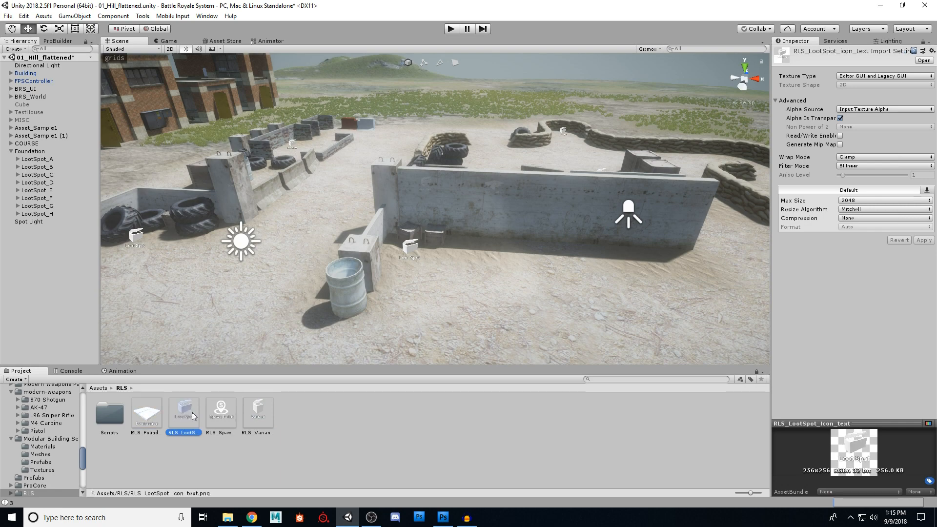
click(221, 413)
click(258, 412)
click(147, 412)
click(263, 414)
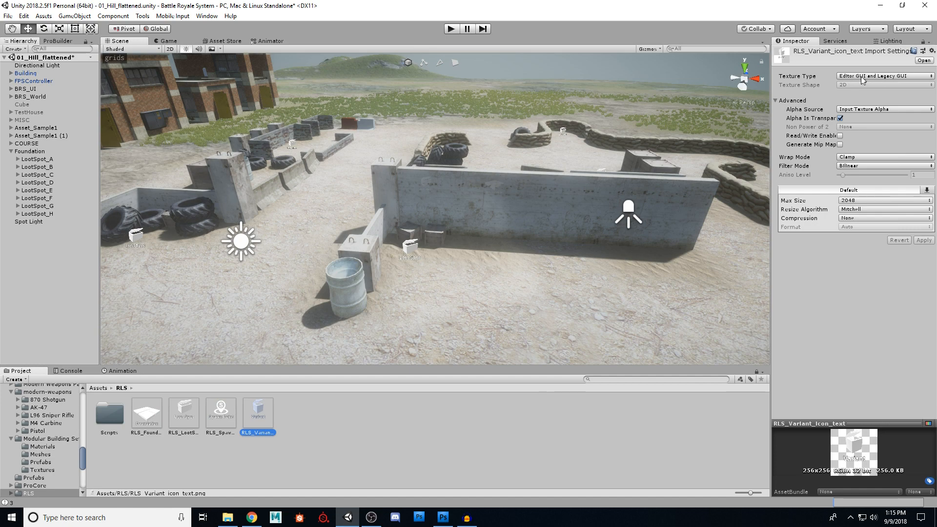
click(886, 77)
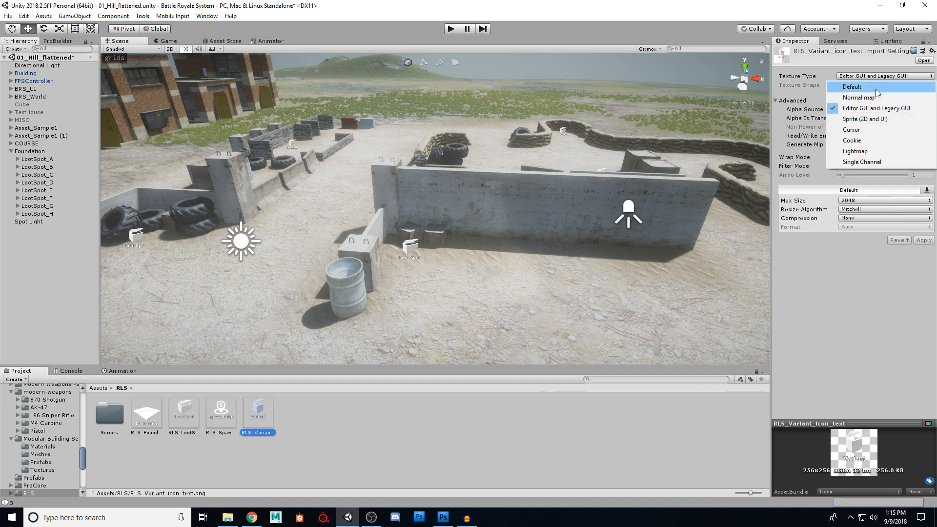
click(876, 108)
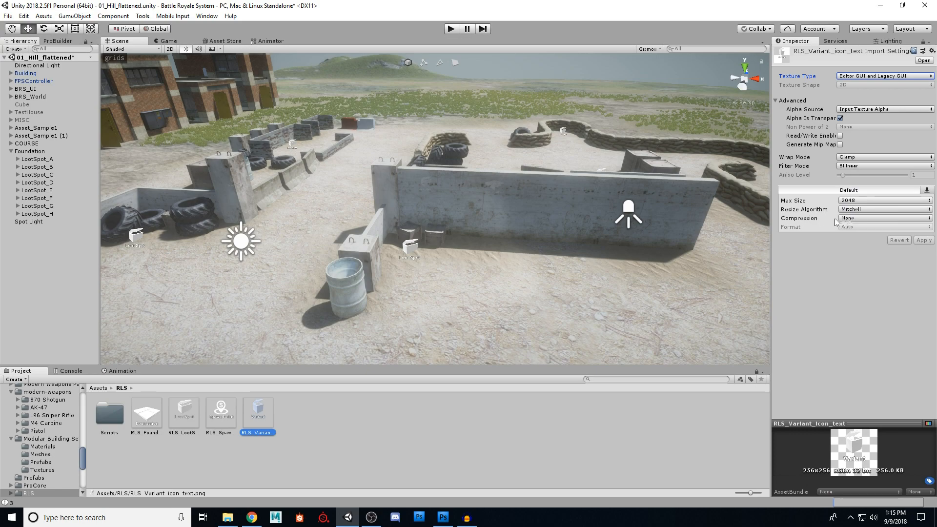
Preview the Foundation, LootSpot, SpawnPoint and Variant icon textures and compare them with the icons in the scene.
right_drag(533, 210, 560, 224)
key(w)
key(s)
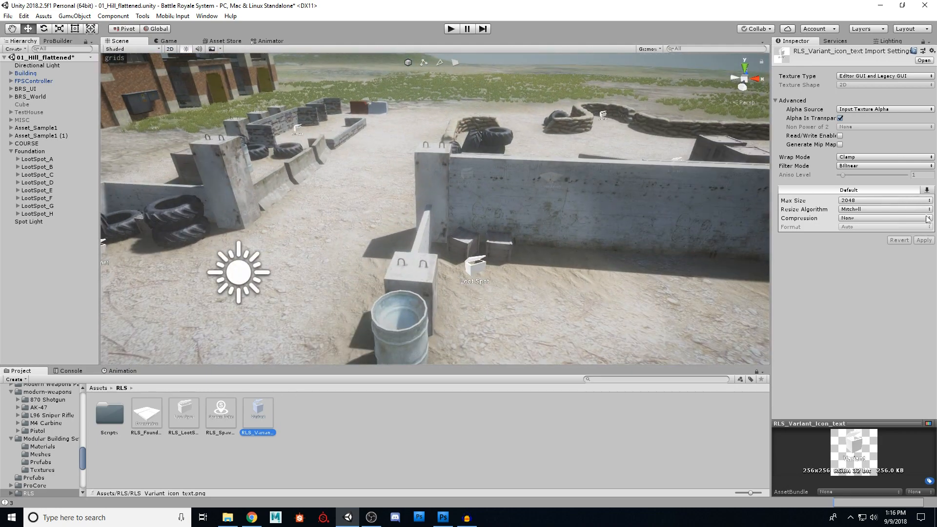
click(146, 412)
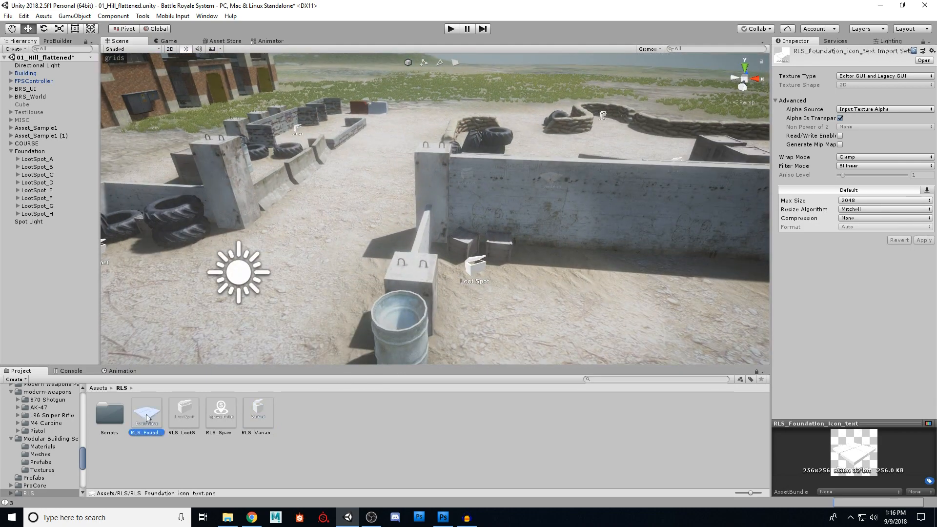
click(184, 413)
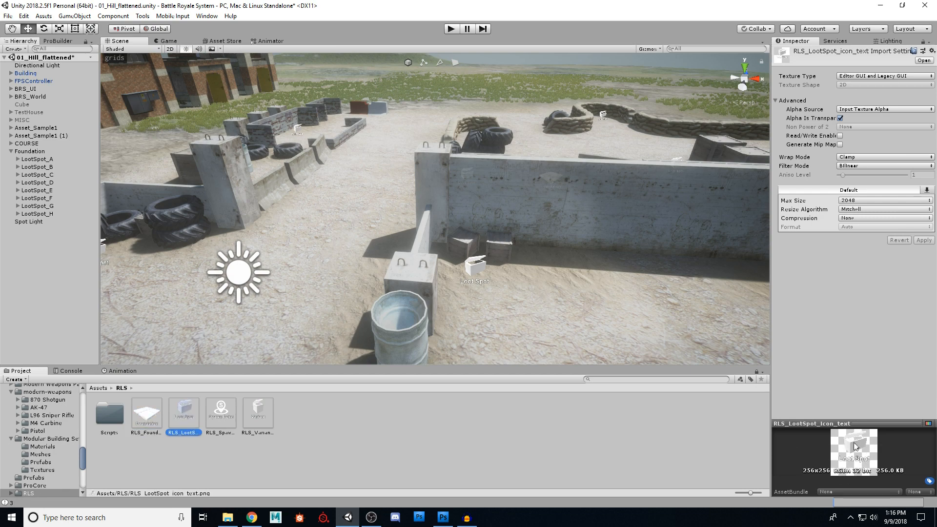
click(213, 415)
click(258, 412)
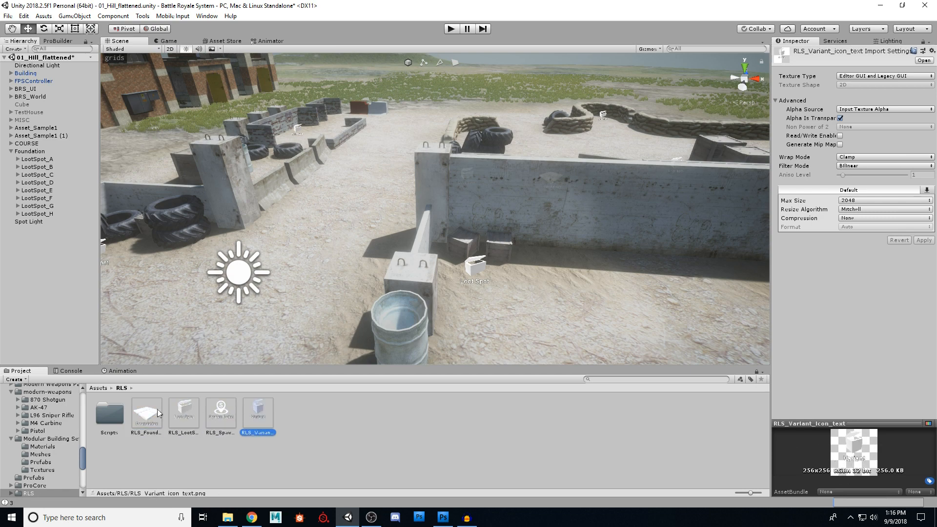
click(147, 413)
Create an empty GameObject in the open lane between the concrete barriers.
right_drag(465, 276, 446, 242)
key(w)
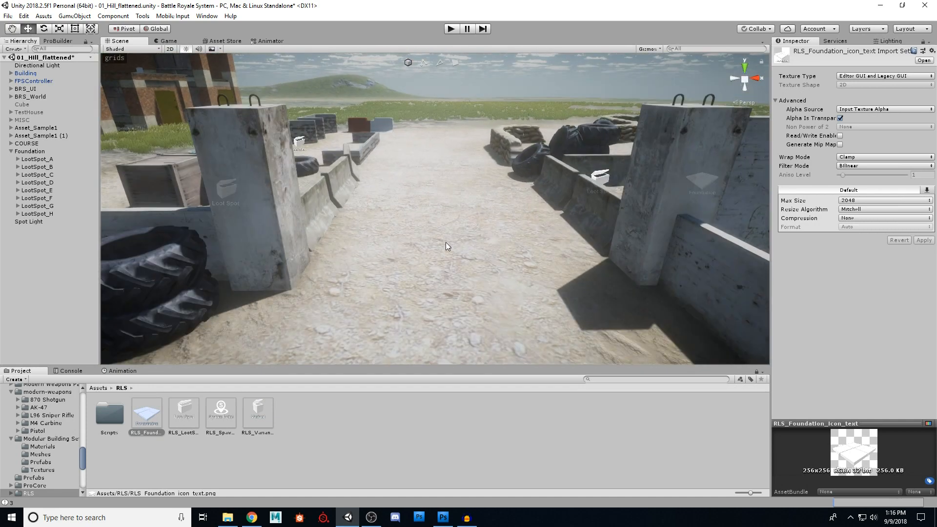
right_click(71, 255)
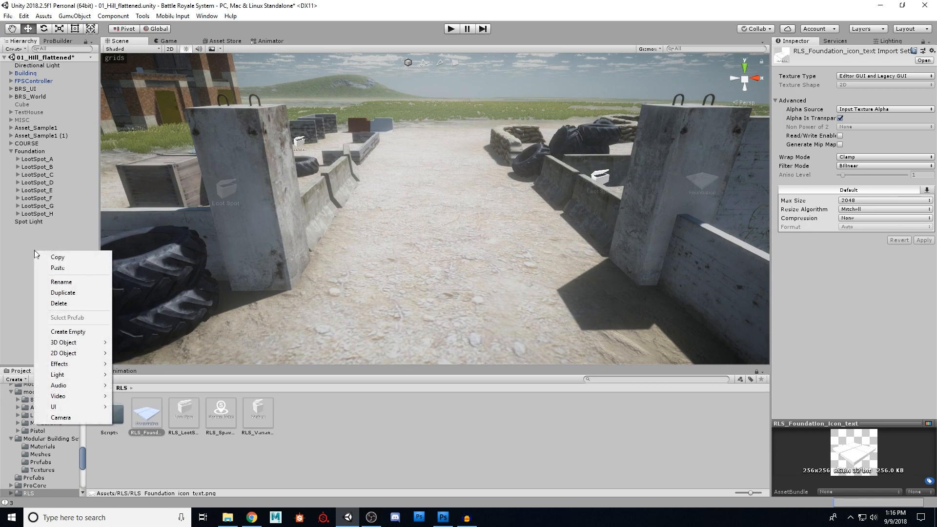
click(100, 328)
right_drag(403, 235, 507, 217)
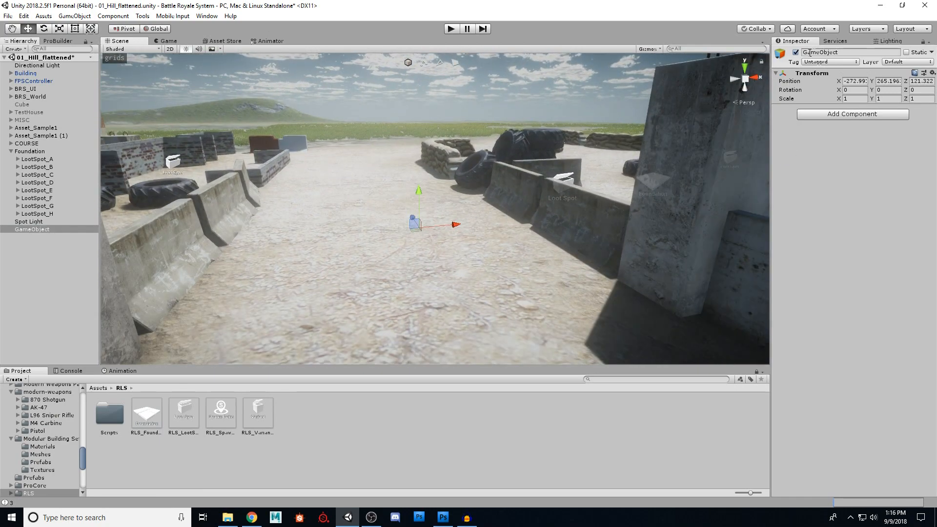
Assign the grey label icon to the new empty GameObject.
click(794, 53)
click(795, 53)
click(795, 53)
click(795, 53)
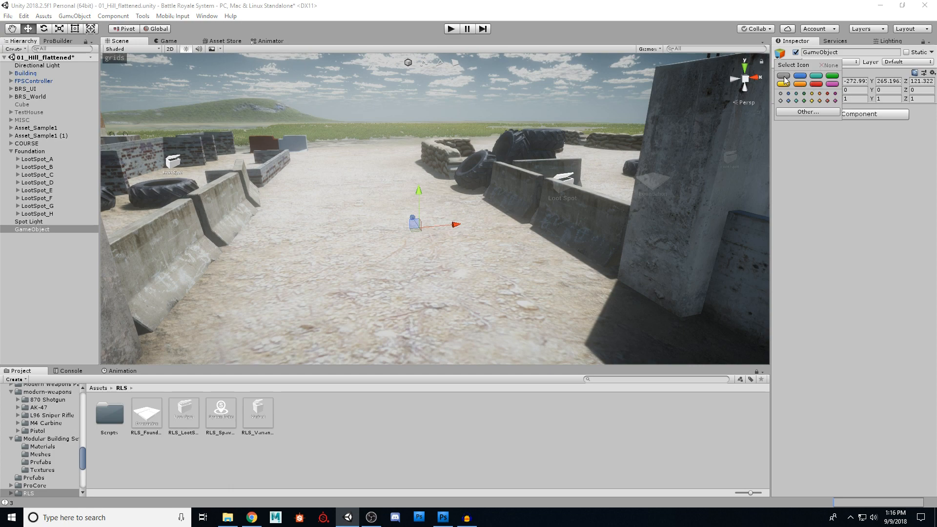
click(785, 77)
Rename the labelled GameObject to Test Object.
right_drag(445, 203, 464, 198)
key(s)
key(w)
click(843, 54)
text(TEs)
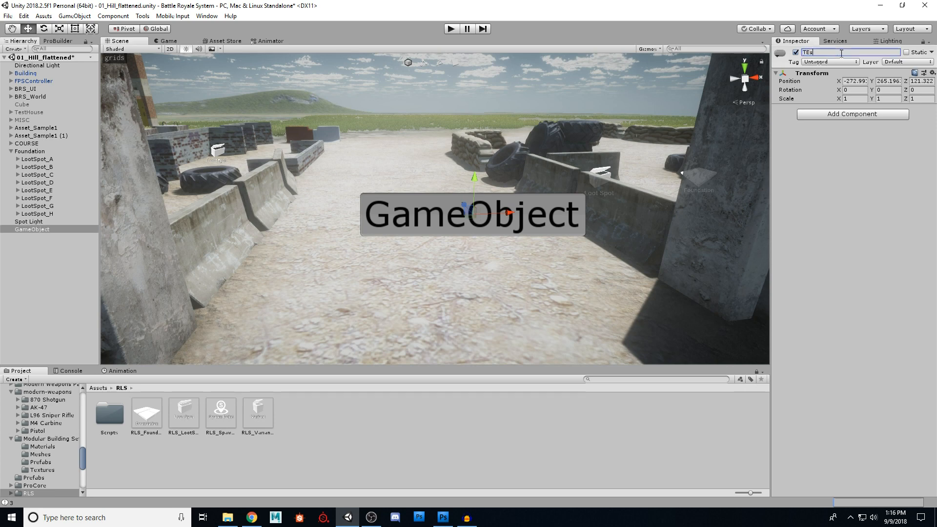
text(tt Object)
key(Return)
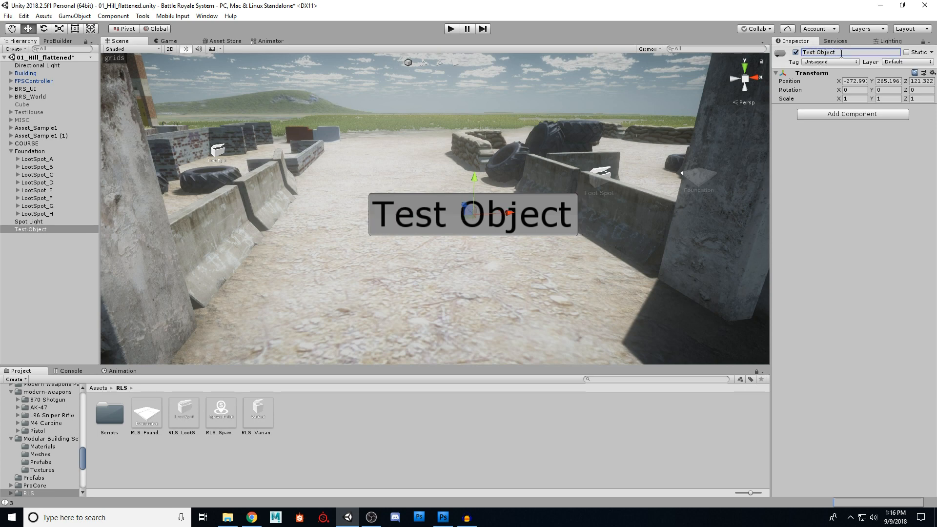
Try the coloured label and small marker icons on Test Object, finishing with the grey circle icon.
click(780, 53)
click(800, 76)
click(817, 76)
click(832, 76)
click(816, 84)
click(800, 84)
click(783, 84)
click(781, 93)
click(788, 93)
click(804, 93)
click(811, 93)
click(812, 101)
click(796, 101)
click(788, 101)
click(781, 100)
click(781, 93)
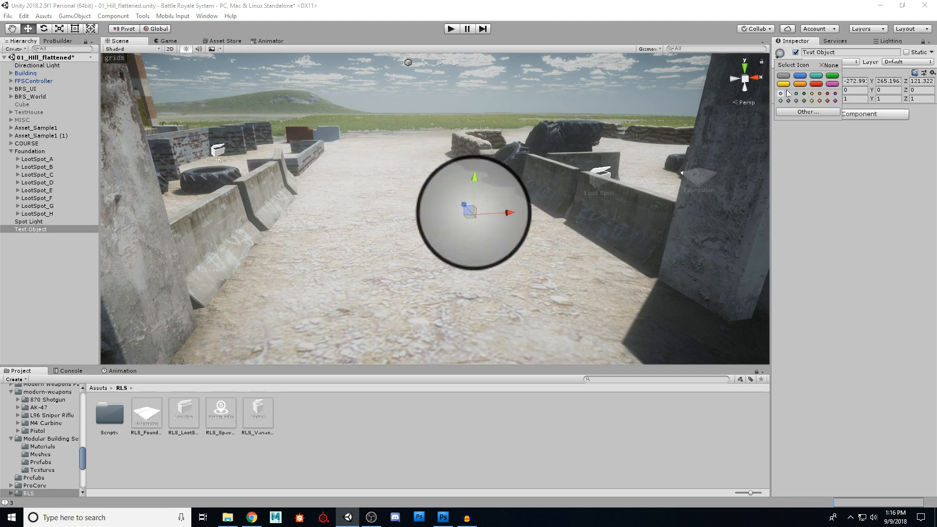
Assign the Adrenalin_1 texture as Test Object's custom icon.
click(807, 110)
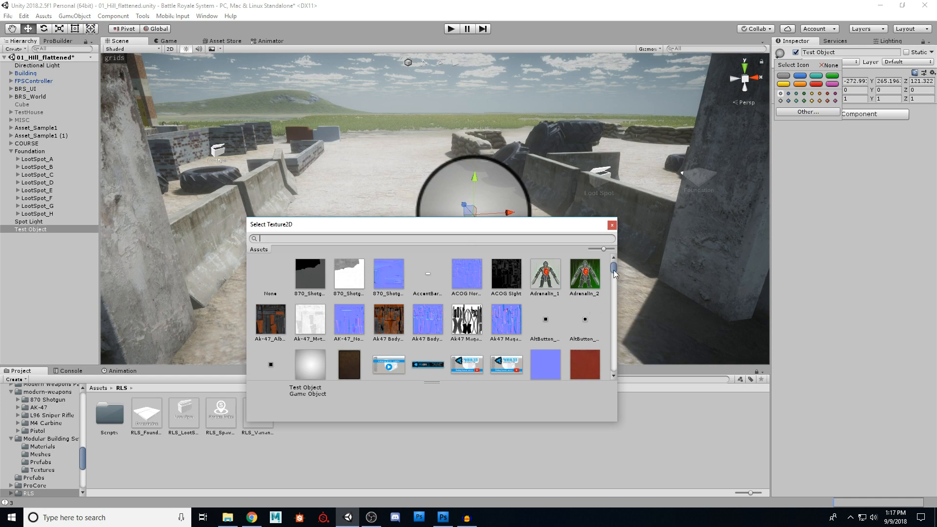
click(546, 273)
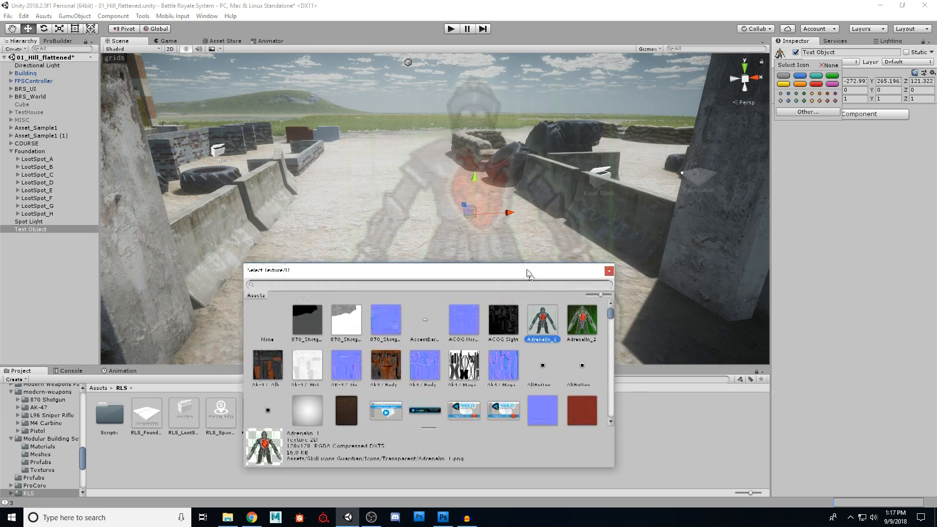
drag(532, 230, 468, 257)
Try several button sprites as Test Object's icon, finishing with ButtonTimescaleSlowUpSprite, and check it in the scene.
drag(549, 294, 549, 300)
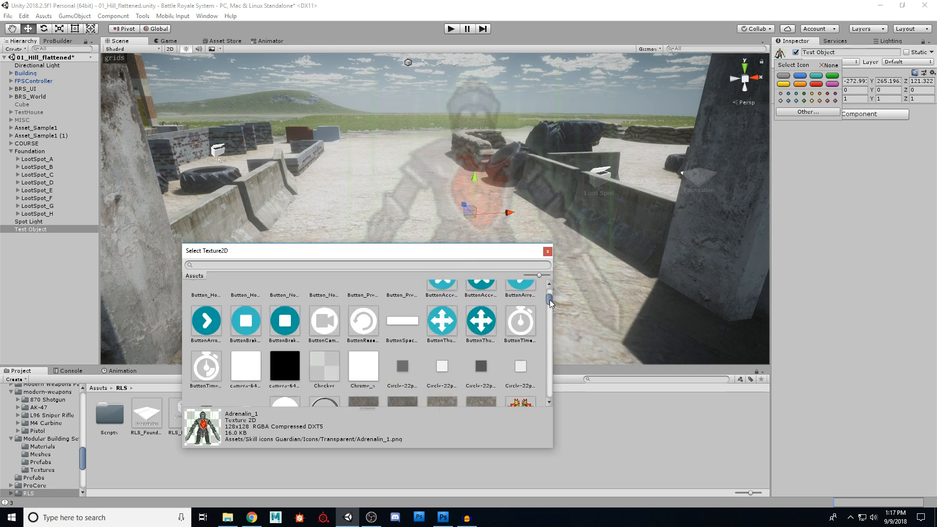
click(454, 315)
key(Right)
key(Right)
click(218, 327)
click(209, 370)
click(519, 331)
click(211, 376)
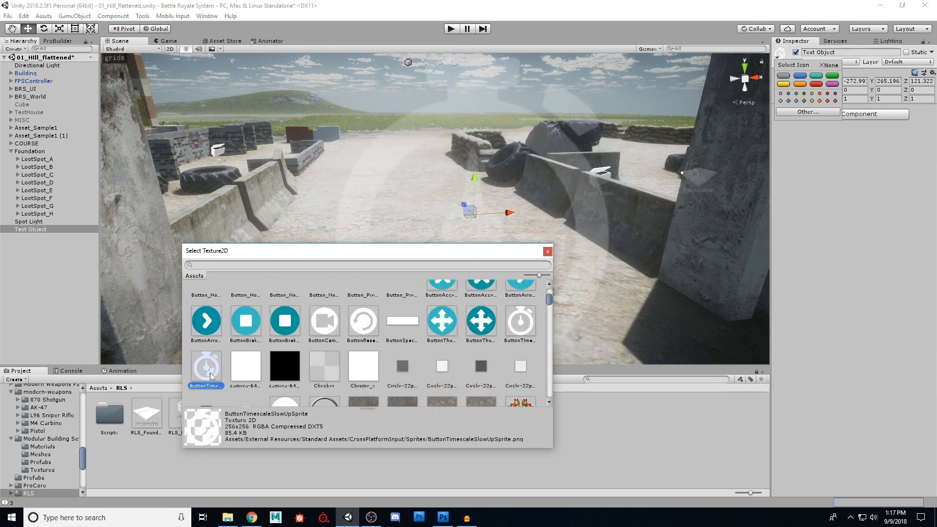
click(548, 252)
right_drag(554, 246, 473, 249)
key(s)
key(w)
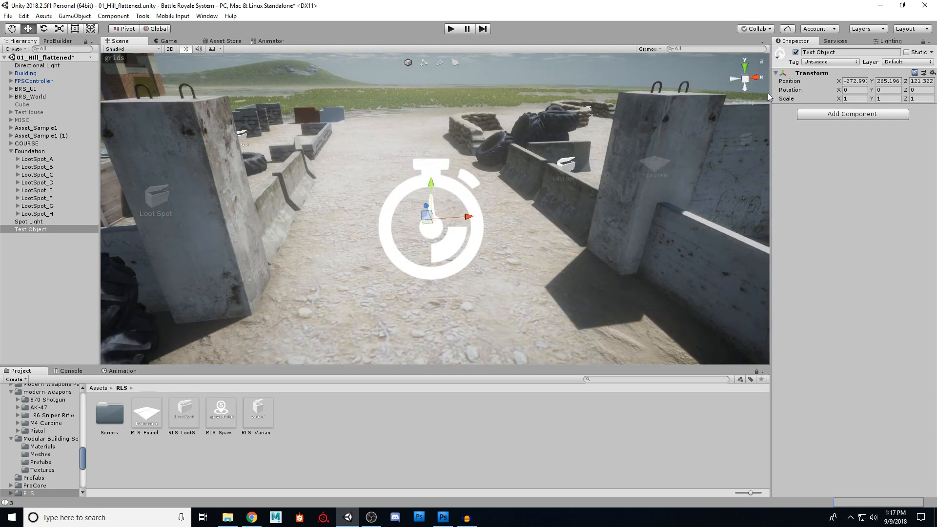
Filter the custom icon textures by RLS and assign RLS_SpawnPoint_icon_text to Test Object.
click(780, 54)
click(796, 113)
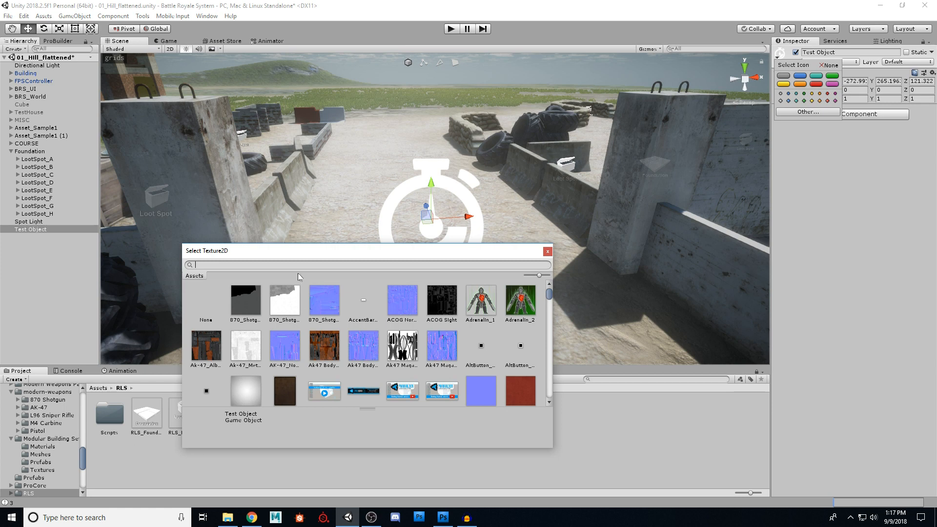
text(RLS)
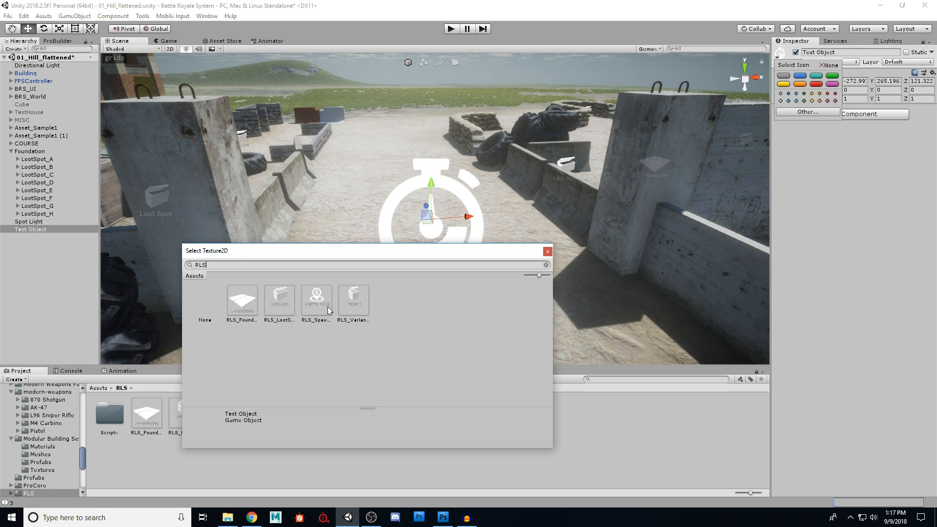
click(315, 297)
drag(433, 249, 525, 289)
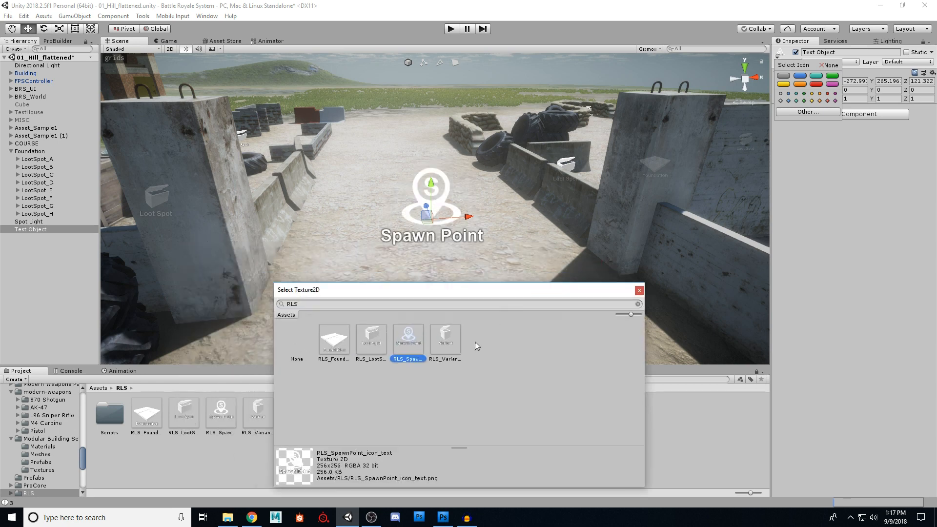
Try the RLS foundation, spawn point, variant and loot spot textures as Test Object's icon, finishing with RLS_LootSpot_icon_text.
click(451, 341)
click(372, 340)
click(339, 343)
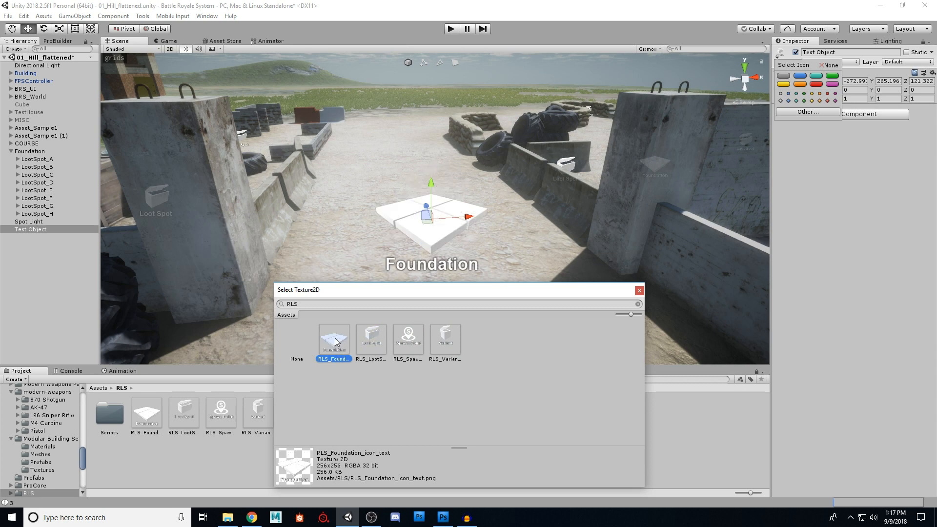
click(372, 347)
click(407, 343)
click(446, 343)
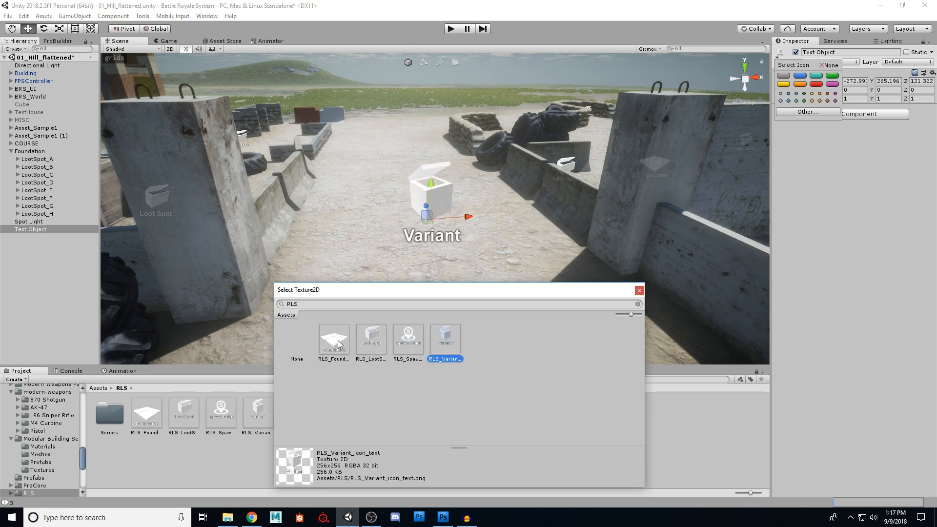
click(341, 345)
click(365, 337)
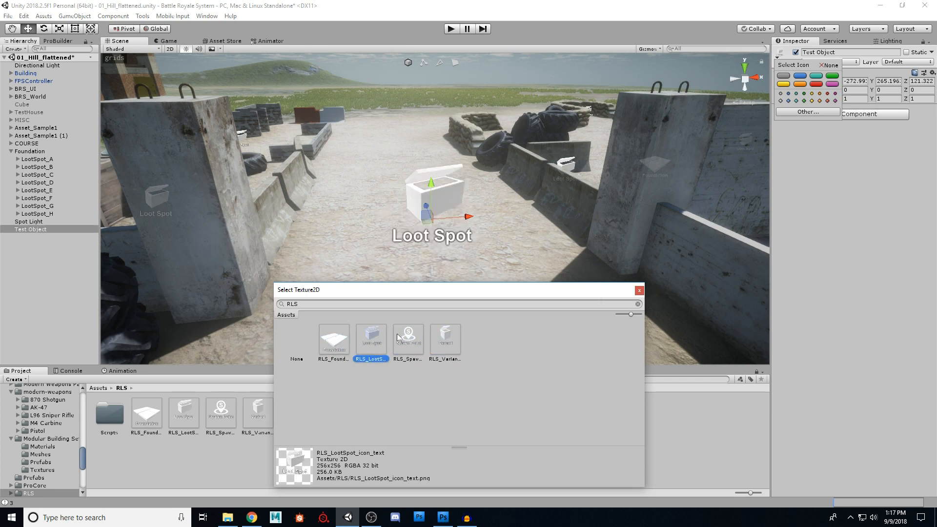
click(639, 291)
right_drag(526, 294, 347, 237)
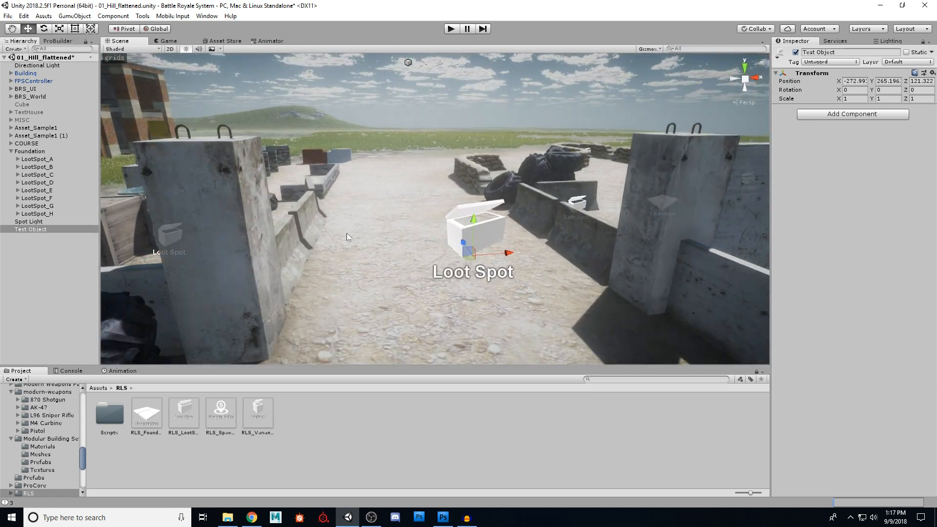
Filter the custom icon textures by RLS and assign RLS_Foundation_icon_text to Test Object.
click(779, 58)
click(803, 114)
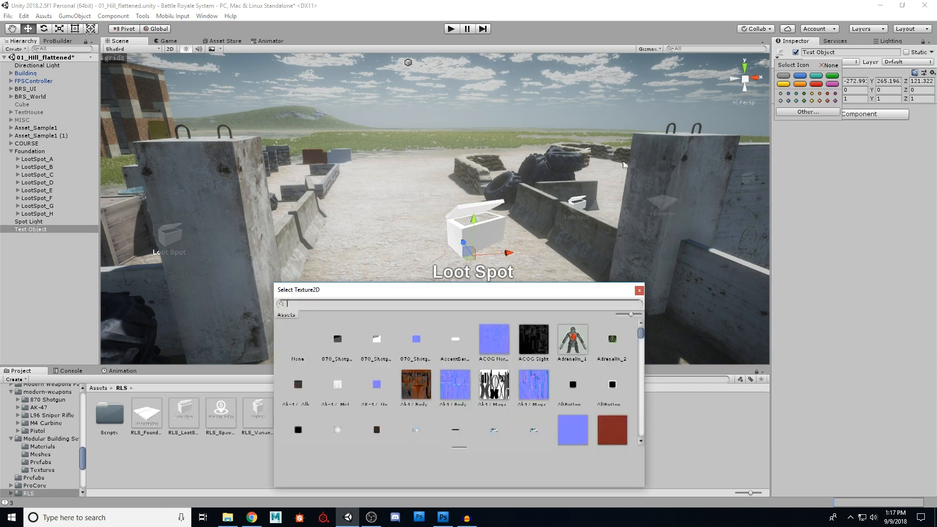
text(RLS)
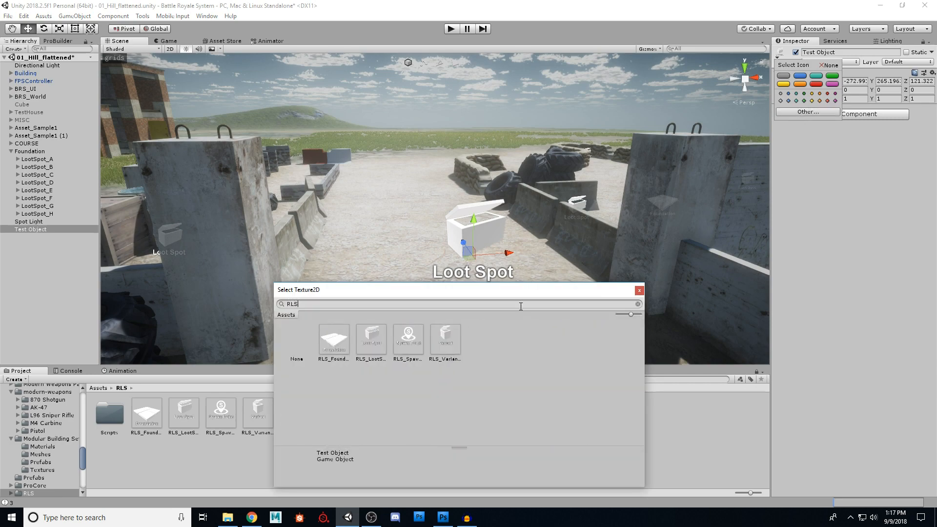
click(345, 345)
click(639, 291)
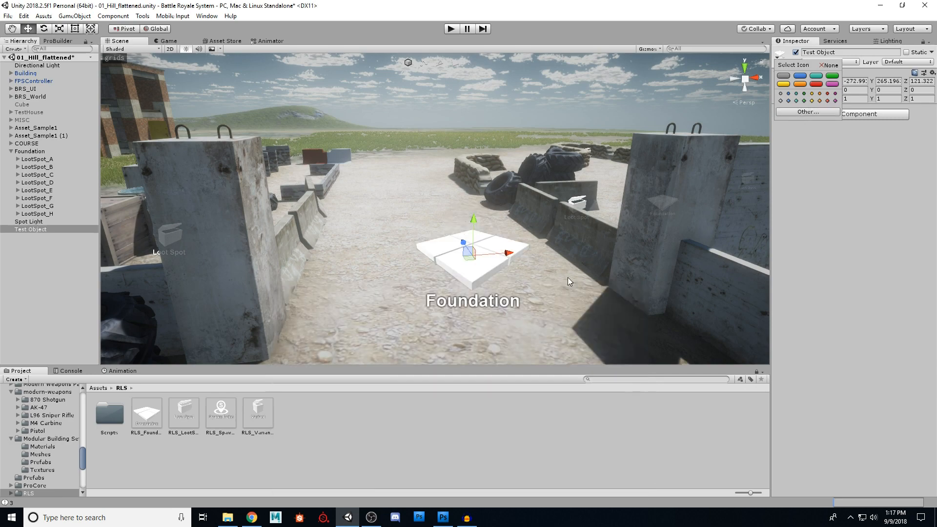
Attach the RLS_Foundation script from the RLS Scripts folder to Test Object.
key(d)
right_drag(564, 278, 543, 286)
key(s)
key(w)
double_click(109, 414)
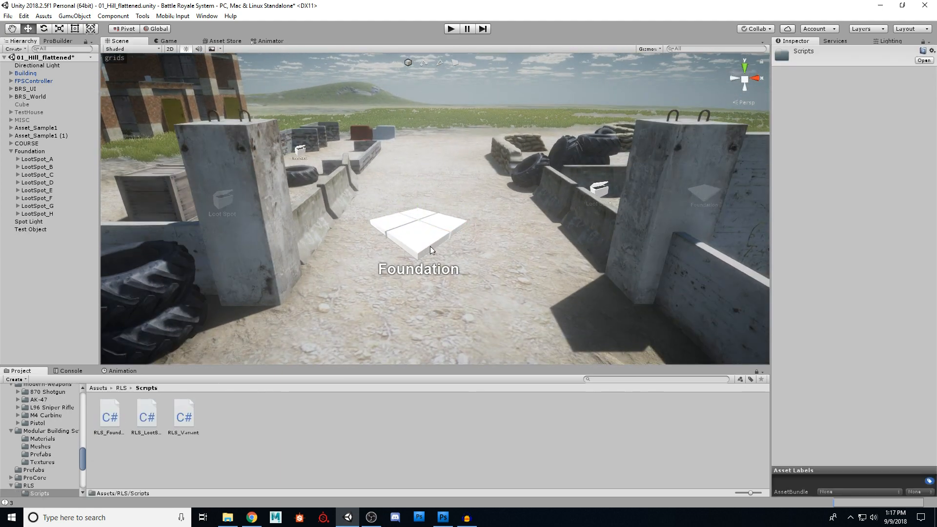
click(428, 263)
drag(116, 419, 800, 274)
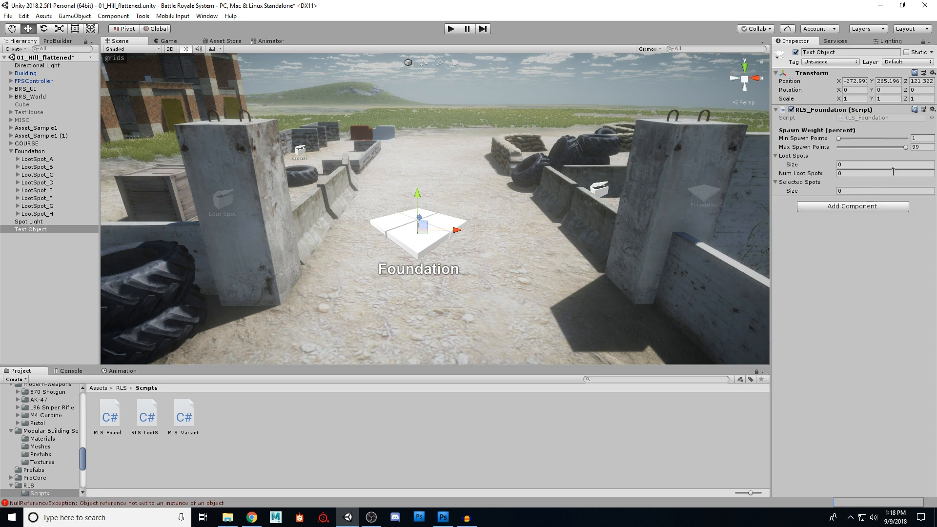
Set the RLS_Foundation spawn weight to 38 minimum and 76 maximum, and the Loot Spots size to 2.
drag(838, 139, 905, 151)
mouse_move(867, 139)
mouse_down()
mouse_move(903, 139)
mouse_move(863, 139)
mouse_up()
click(852, 165)
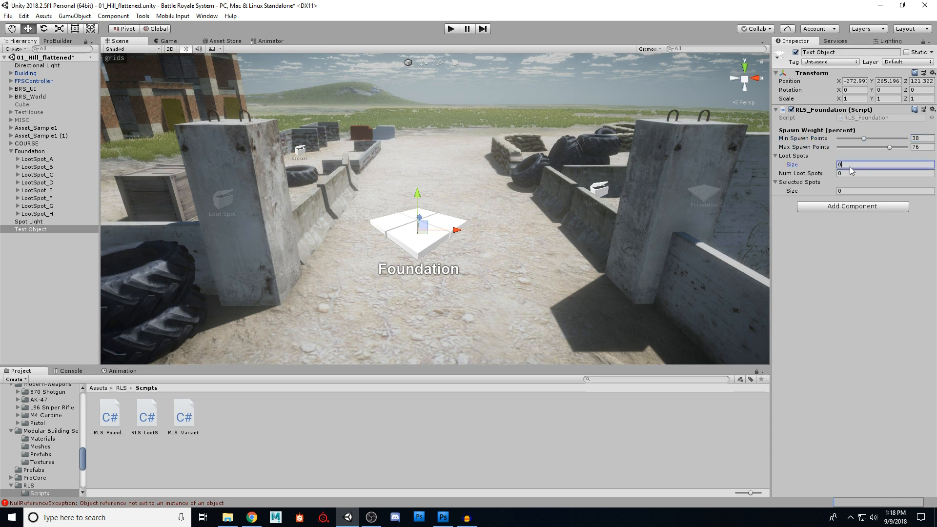
text(2)
key(Return)
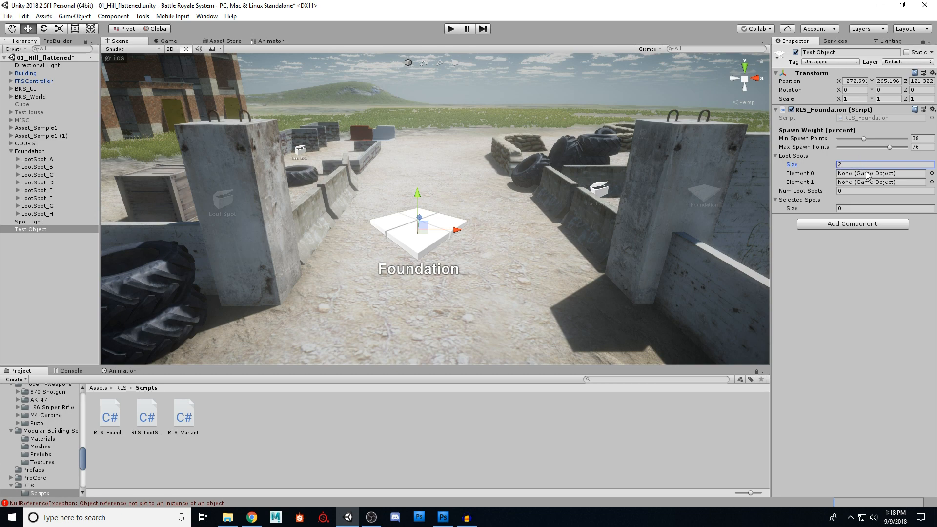
Rename Test Object to Foundation2.
right_drag(659, 200, 607, 226)
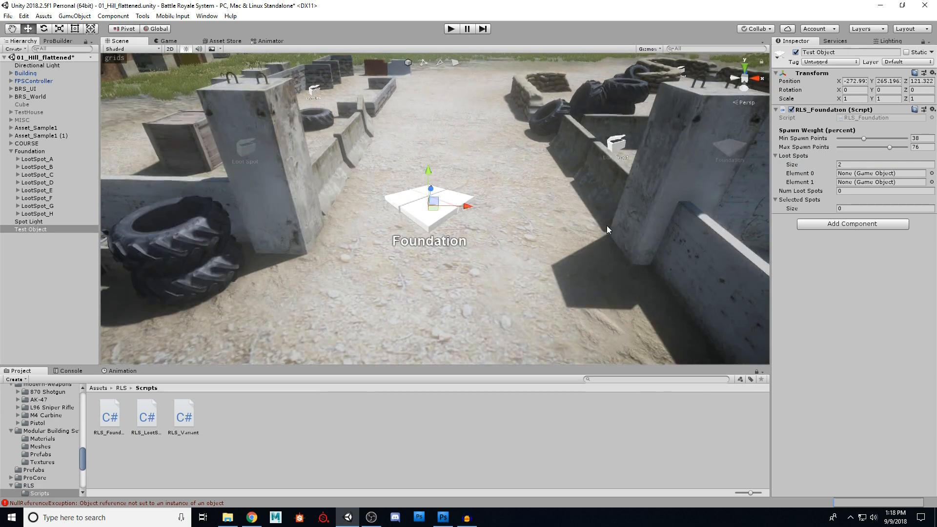
click(30, 230)
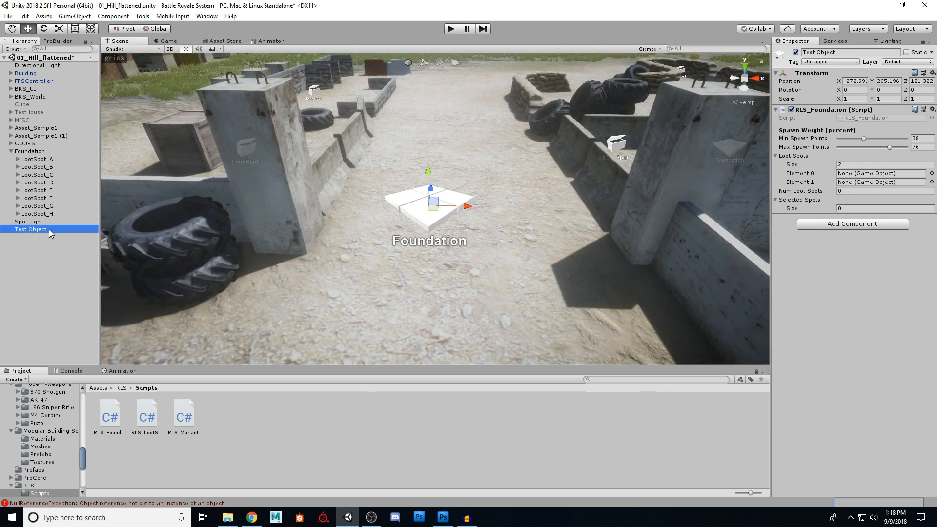
click(835, 55)
text(Foundation2)
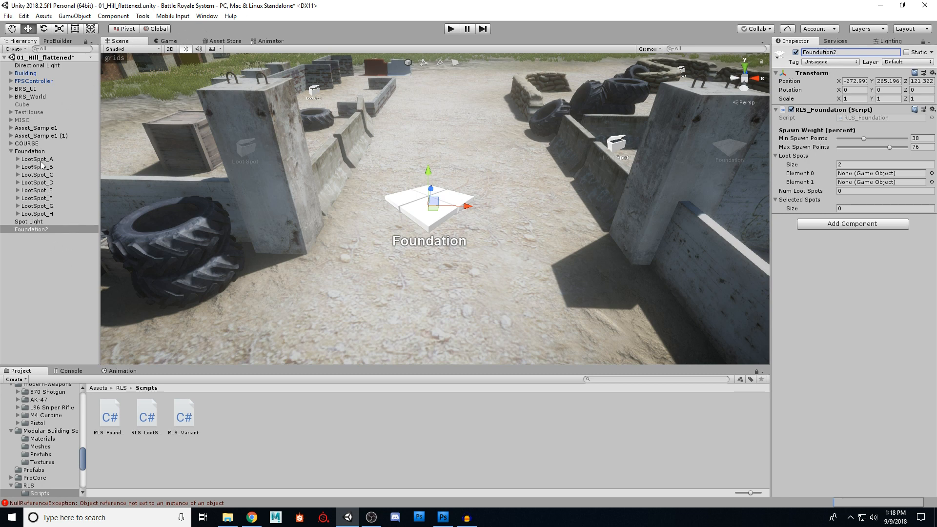
Expand LootSpot_A and its Variant_A for reference, and create an empty child named LootSpot under Foundation2.
click(18, 159)
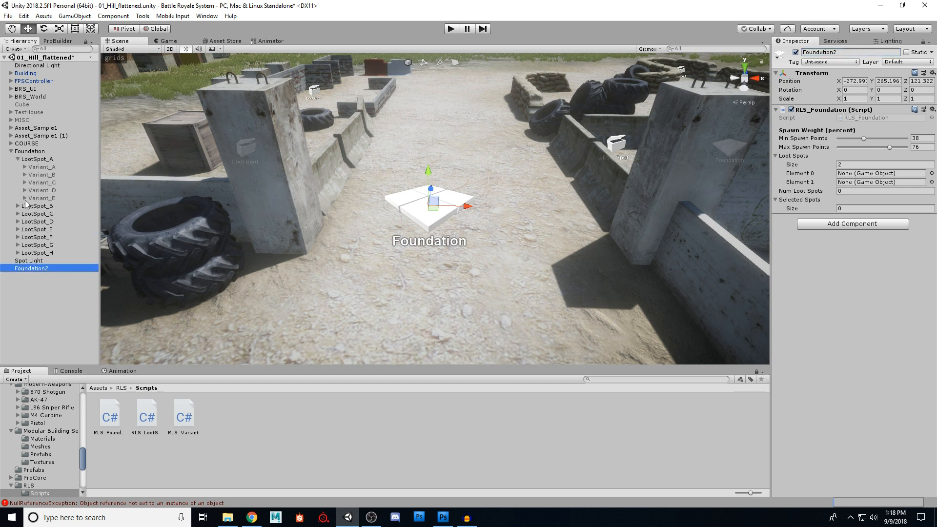
click(25, 167)
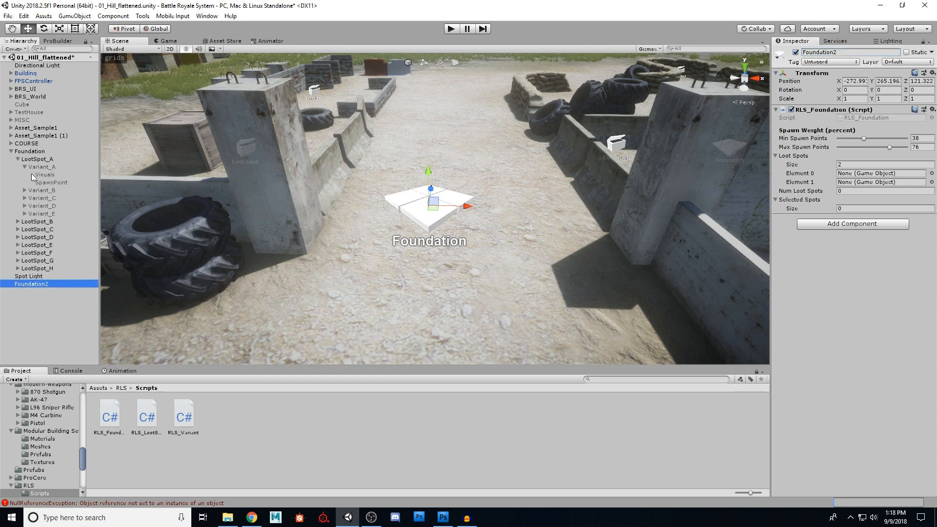
right_click(35, 287)
click(53, 355)
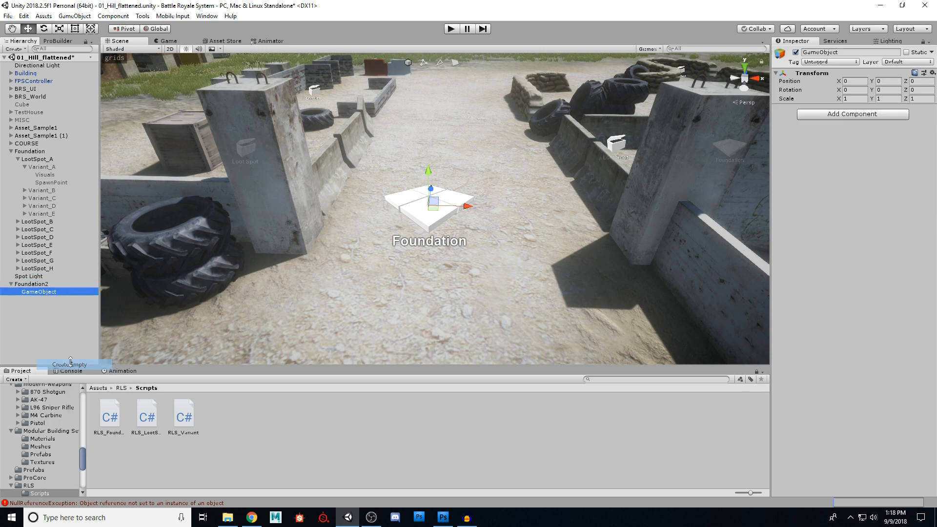
click(851, 52)
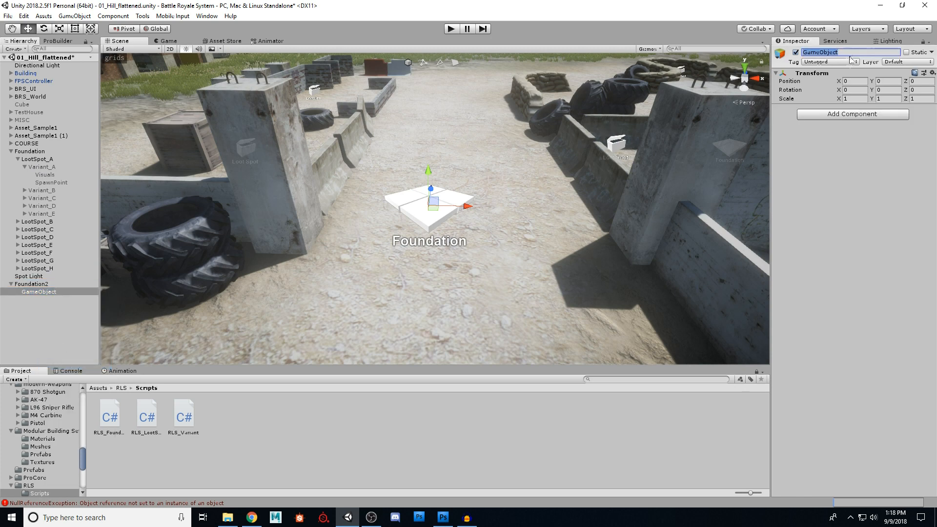
text(LootSpot)
key(Return)
Attach the RLS_LootSpot script to the new LootSpot object and set its Variants size to 3.
click(43, 160)
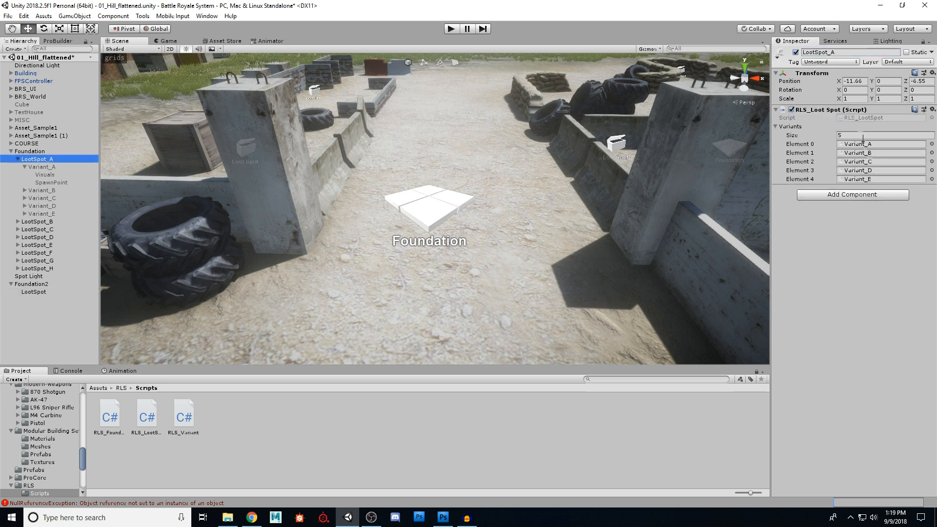
click(33, 291)
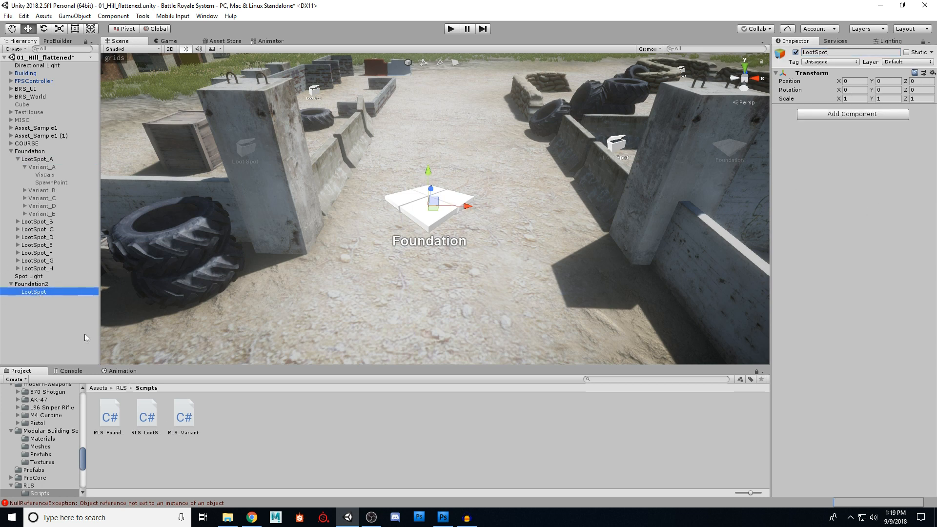
drag(145, 418, 824, 241)
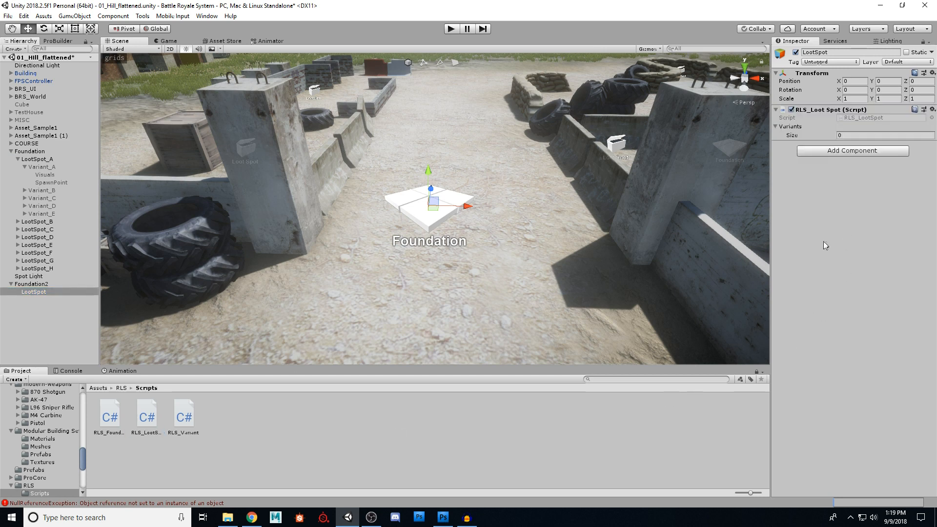
click(851, 135)
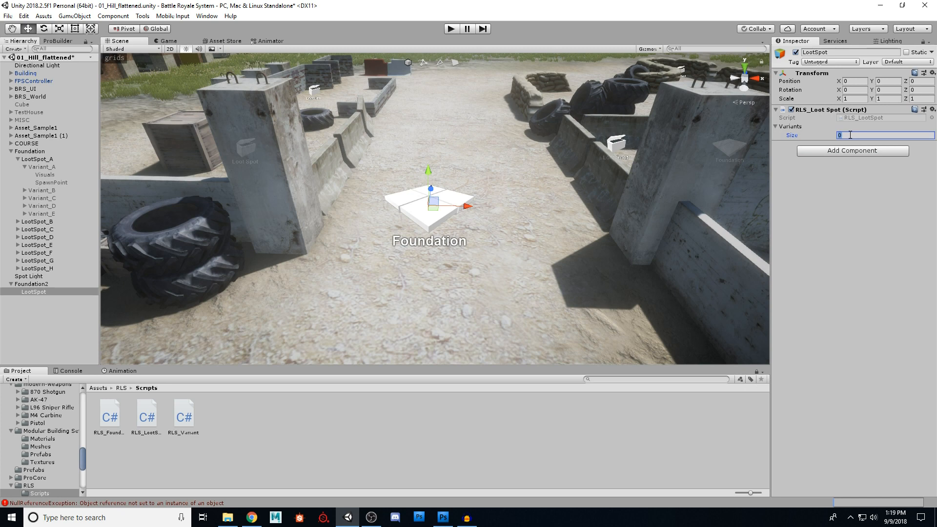
text(3)
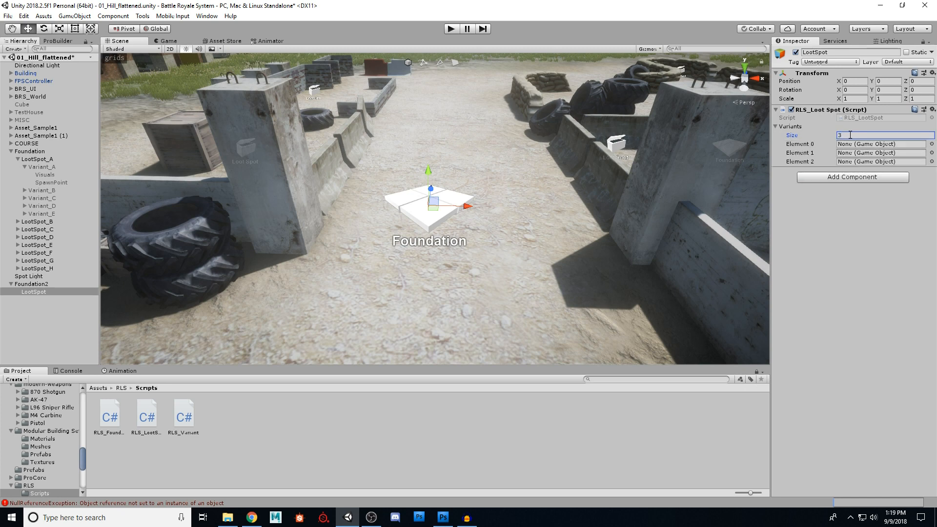
Create an empty child named Variant under LootSpot and attach the RLS_Variant script to it.
right_click(33, 291)
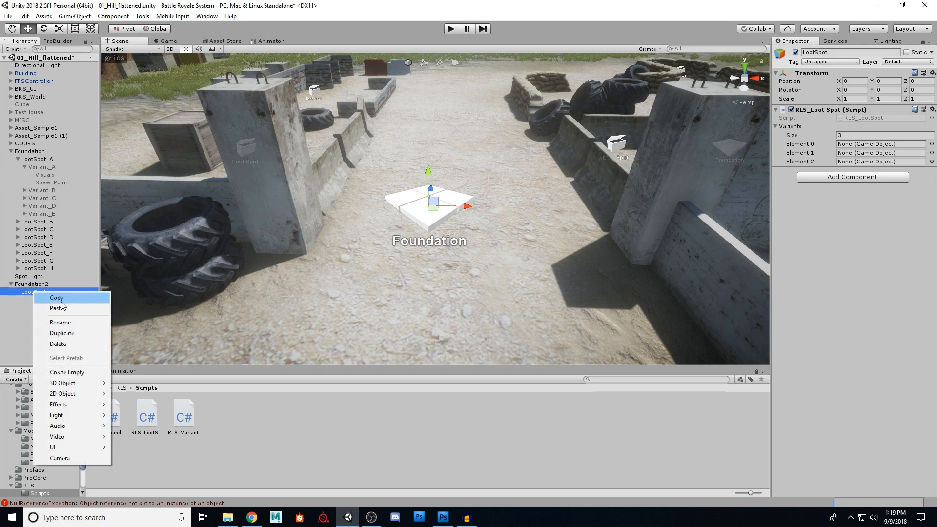
click(79, 369)
click(828, 53)
text(Variant)
key(Return)
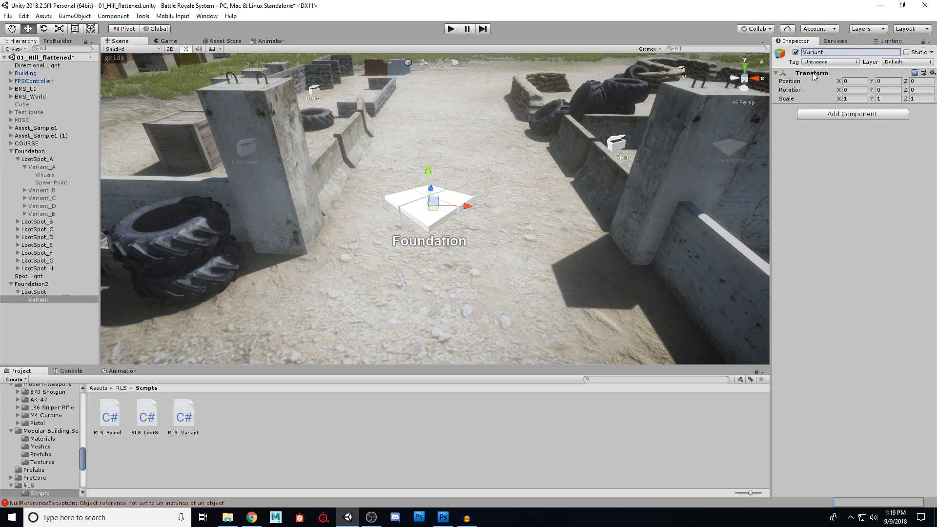
drag(185, 426, 812, 183)
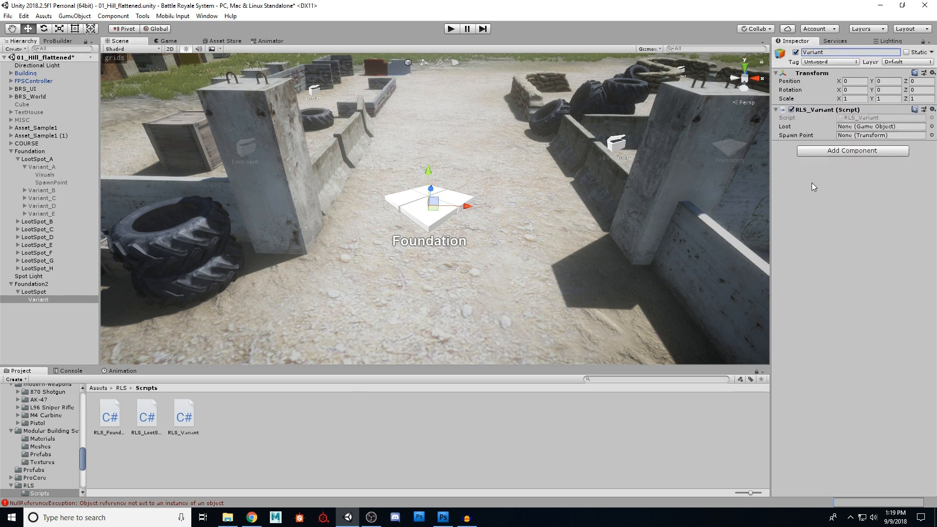
Create two empty children under Variant, named Visuals and SpawnPoint.
right_click(42, 299)
click(77, 381)
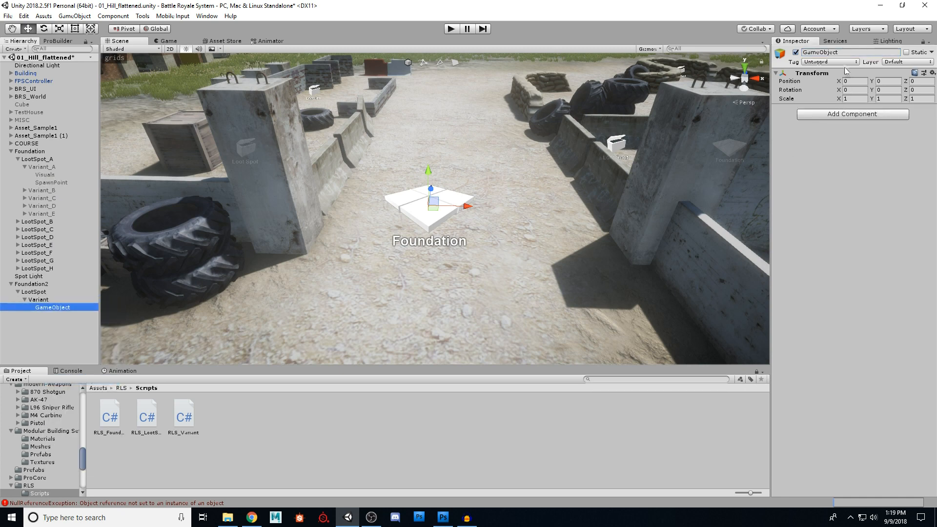
click(838, 53)
text(Visuals)
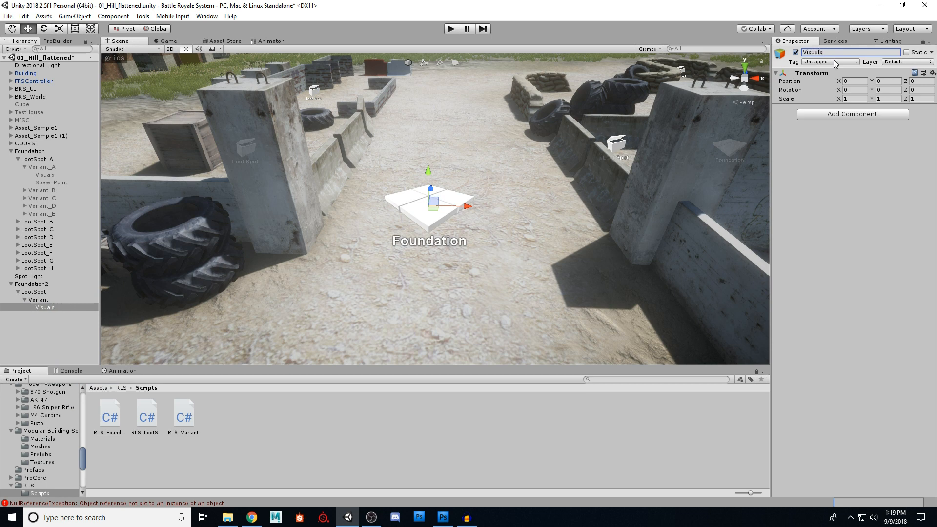
right_click(45, 299)
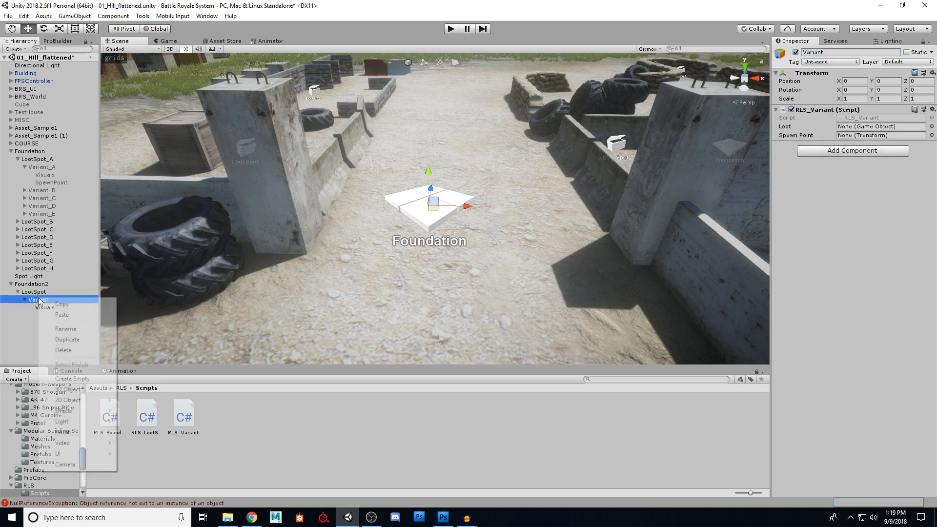
click(78, 381)
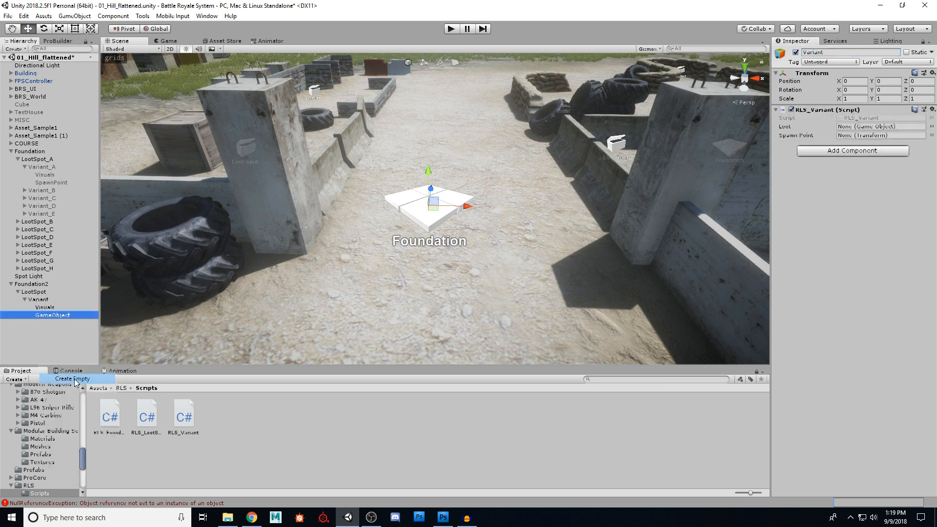
click(852, 53)
text(SpawnPoint)
key(Return)
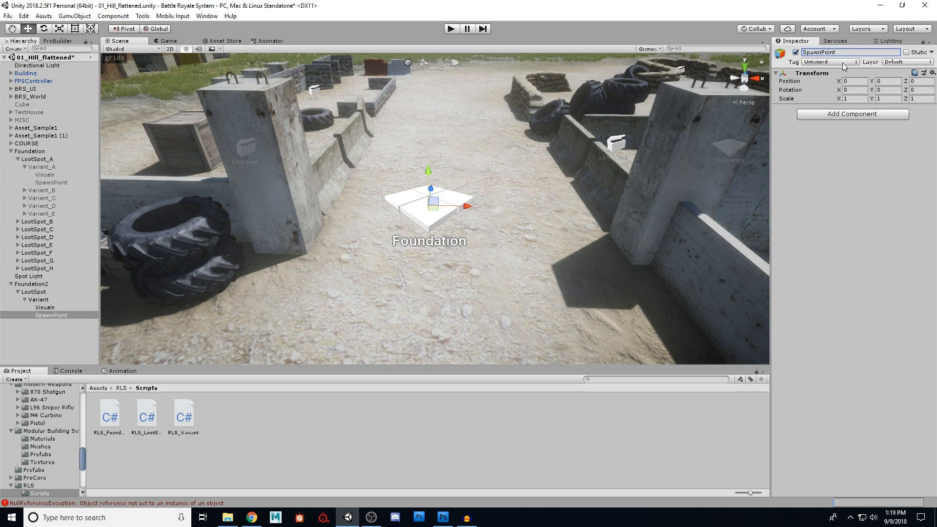
Duplicate the Variant object under Foundation2's LootSpot twice, with its Visuals and SpawnPoint children.
click(37, 300)
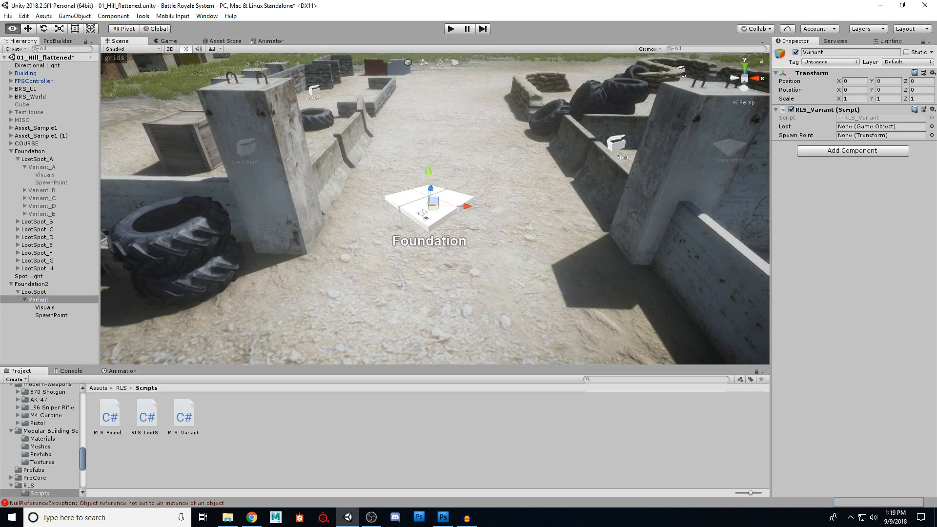
alt+drag(424, 212, 458, 207)
scroll(458, 207, up, 8)
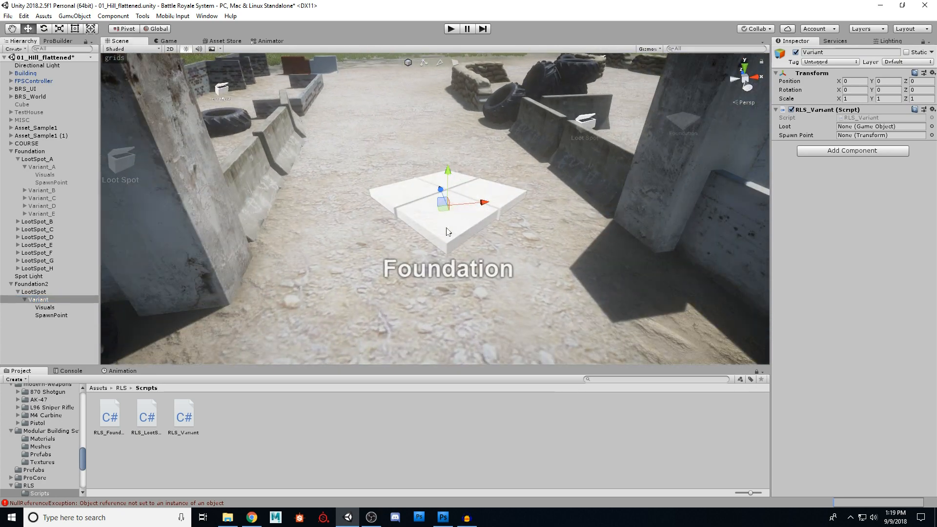
key(s)
right_drag(478, 215, 457, 225)
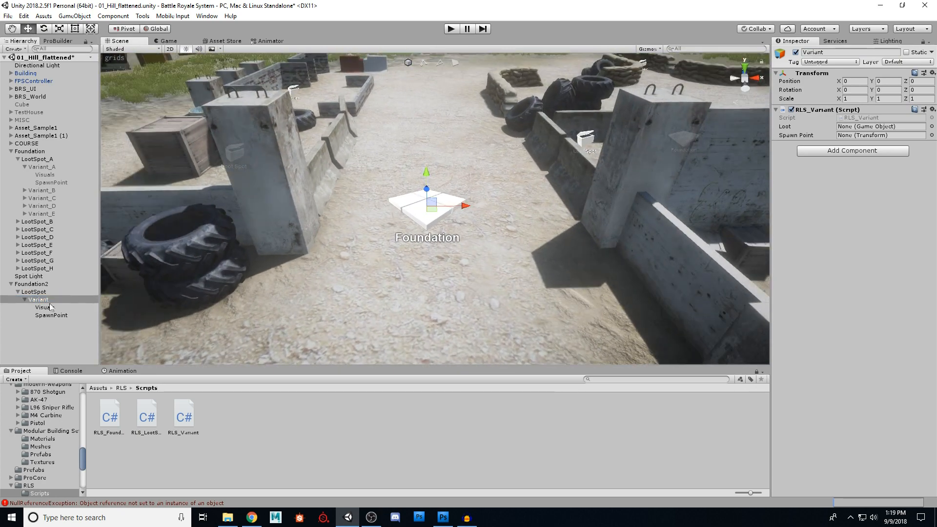
click(24, 300)
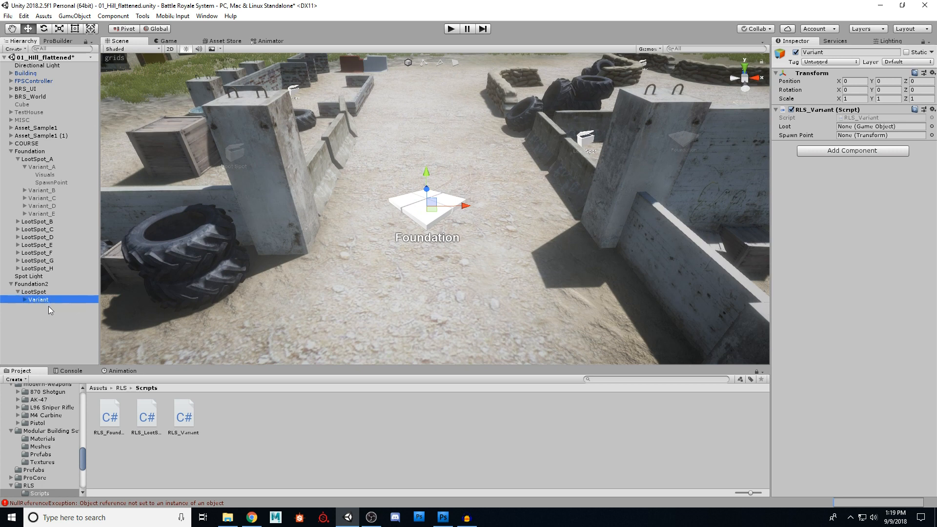
key(ctrl+d)
key(ctrl+d)
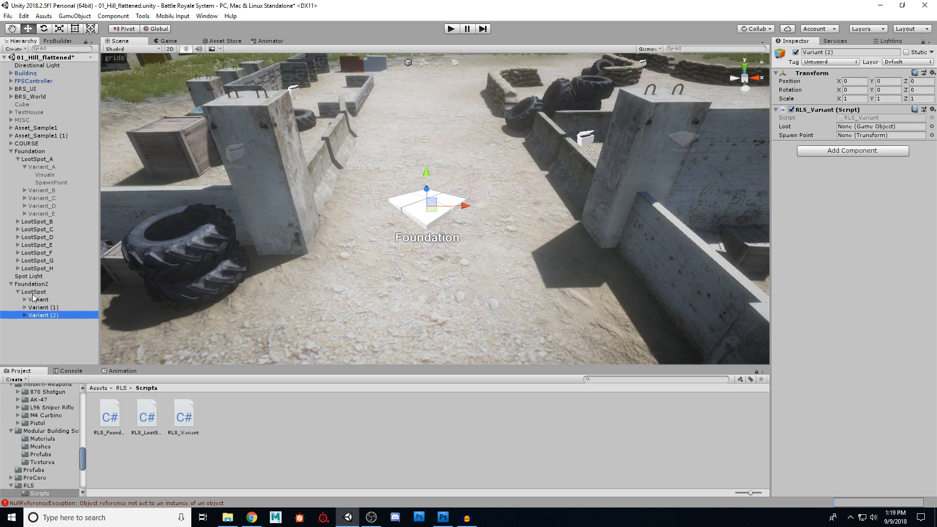
Duplicate Foundation2's LootSpot, including its three variants, twice.
click(18, 292)
click(34, 292)
key(ctrl+d)
key(ctrl+d)
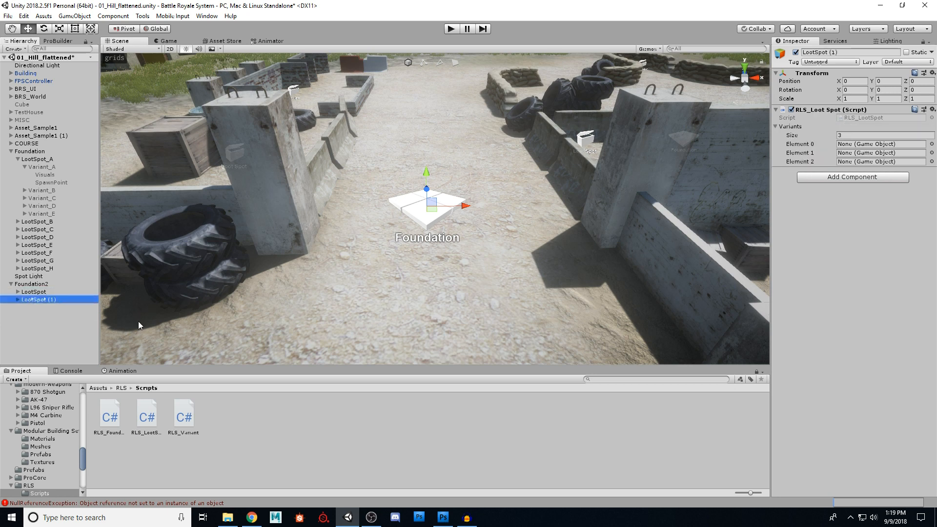
Expand the LootSpot objects under Foundation2 and their variants to review the full object structure.
click(18, 307)
click(25, 331)
click(25, 323)
click(25, 315)
click(18, 300)
click(24, 323)
click(24, 315)
click(24, 307)
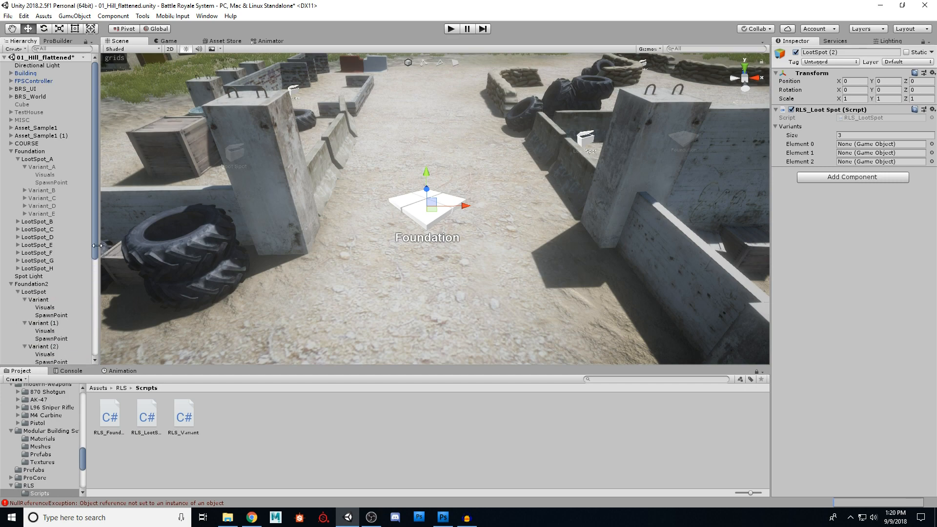
drag(96, 242, 87, 346)
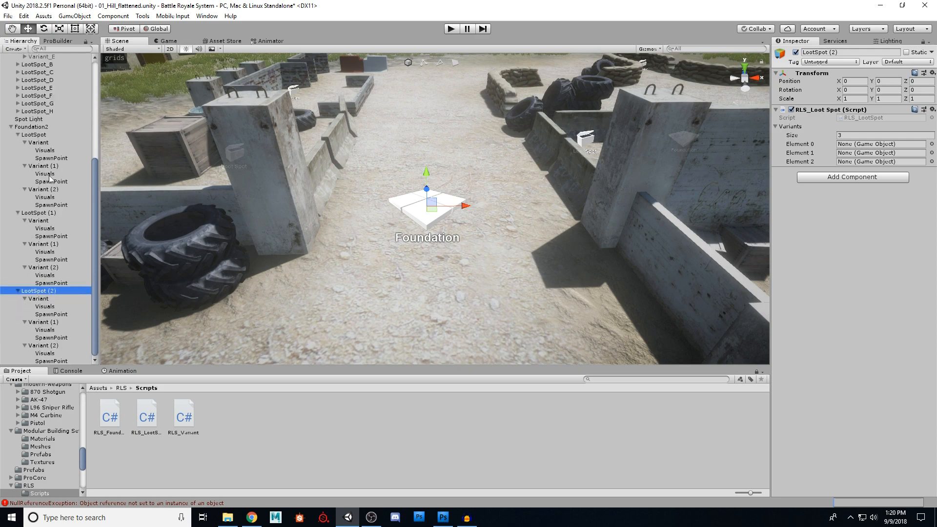
Move Foundation2 across the level to the open ground beyond the curved sandbag wall, about X -271.36, Z 138.55.
click(33, 128)
right_drag(440, 261, 372, 263)
key(s)
drag(257, 204, 670, 238)
right_drag(566, 259, 315, 264)
drag(322, 288, 673, 169)
right_drag(576, 207, 518, 228)
key(w)
key(d)
drag(273, 181, 629, 121)
right_drag(630, 121, 408, 156)
key(w)
key(d)
drag(393, 155, 648, 195)
right_drag(648, 195, 484, 170)
key(w)
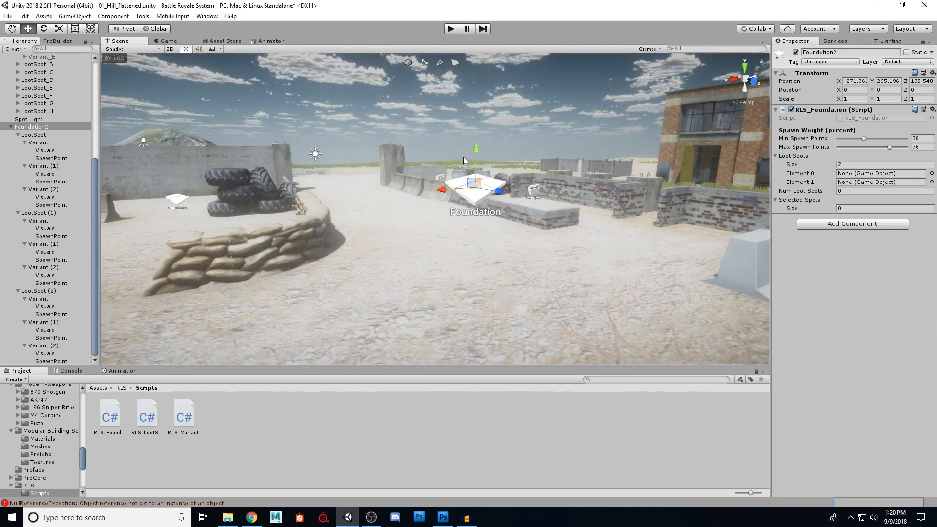
Lower Foundation2 onto the ground at about Y 263.84.
drag(477, 155, 477, 246)
right_drag(478, 246, 505, 253)
key(w)
key(s)
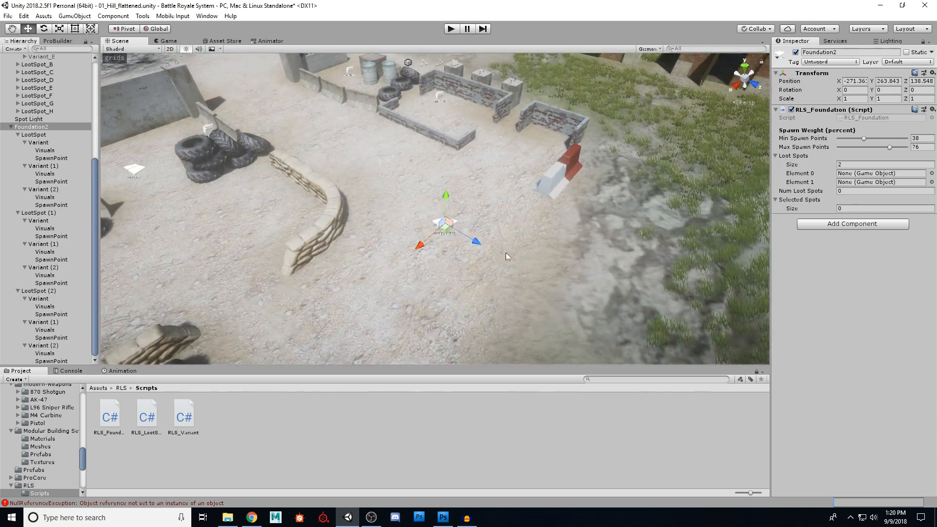
scroll(470, 222, up, 3)
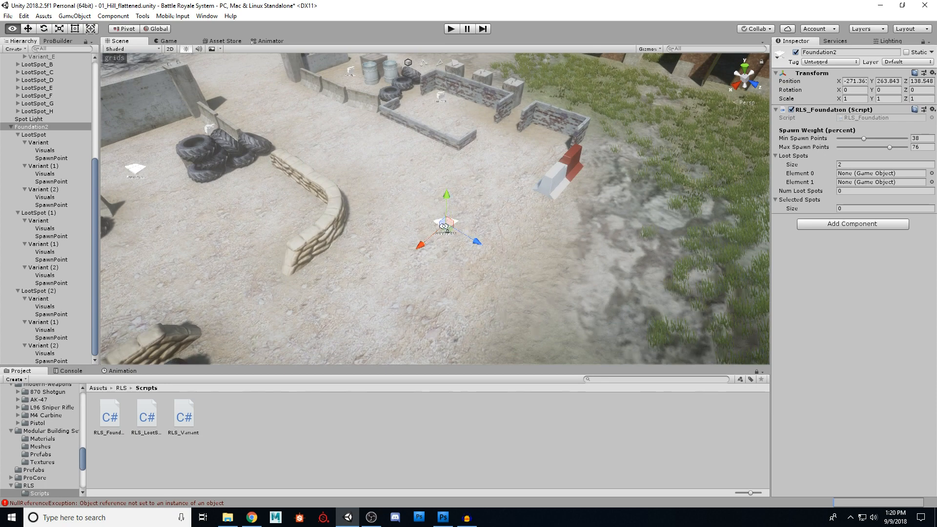
Assign the RLS_LootSpot_icon_text texture as the icon of the first LootSpot under Foundation2.
double_click(34, 135)
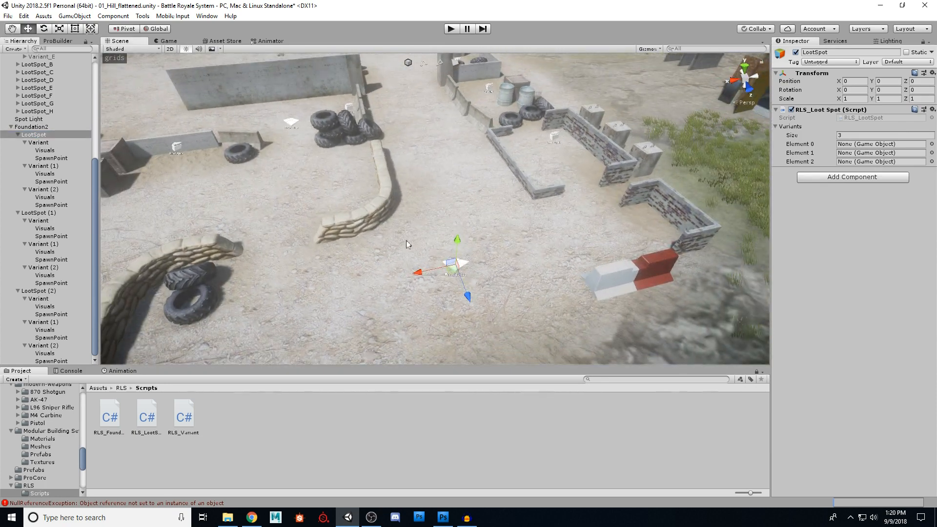
click(783, 55)
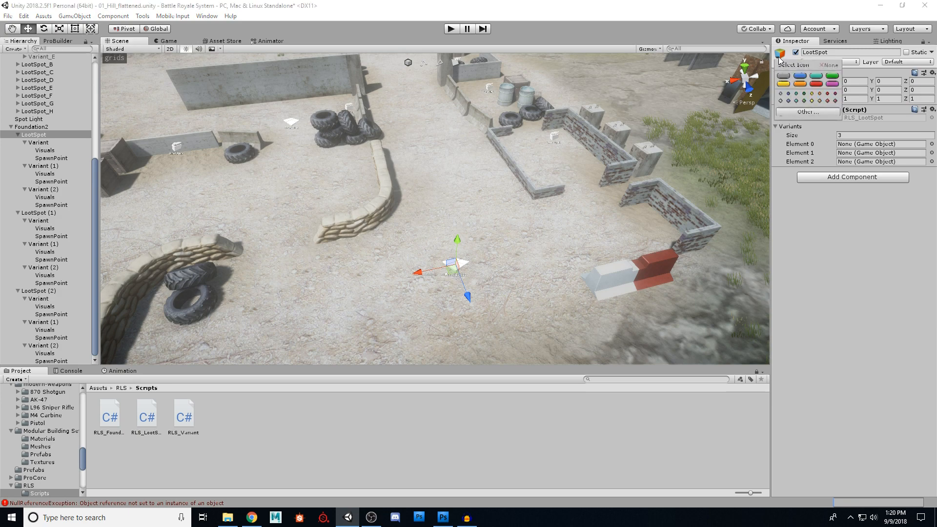
click(808, 112)
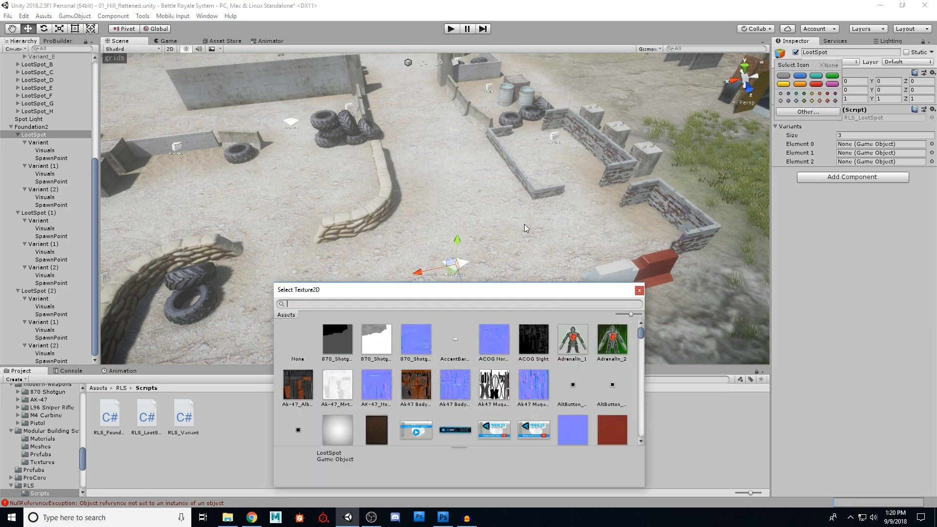
text(RLS)
click(364, 352)
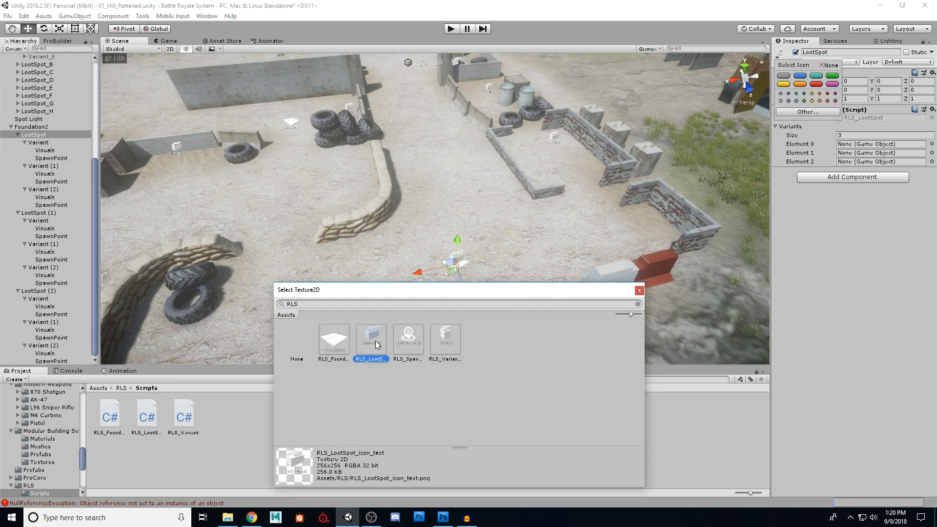
click(639, 290)
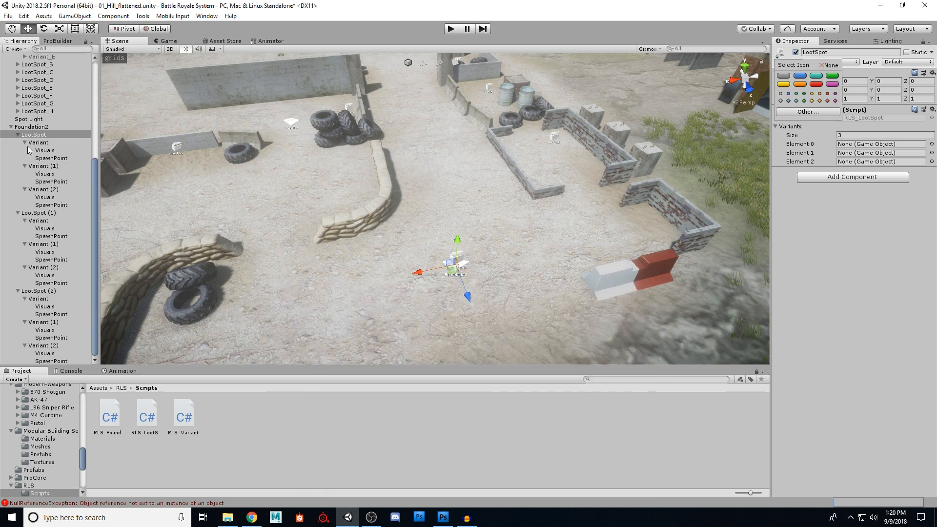
Delete the duplicates LootSpot (1) and LootSpot (2) from Foundation2.
click(21, 215)
click(18, 214)
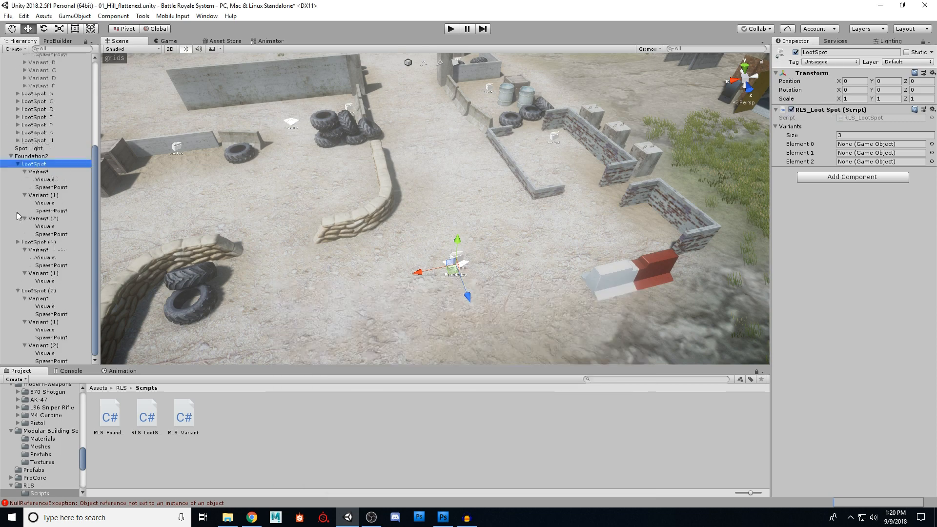
click(18, 292)
click(40, 353)
shift+click(43, 362)
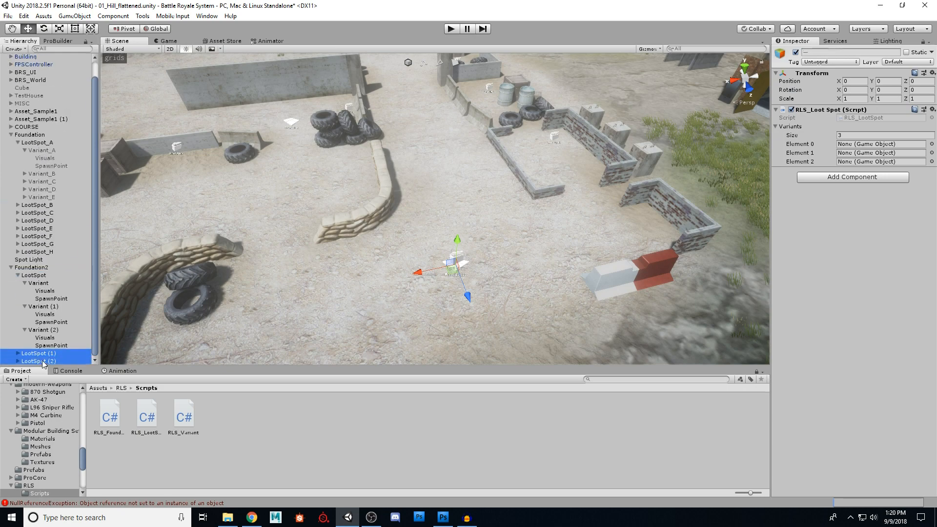
key(Delete)
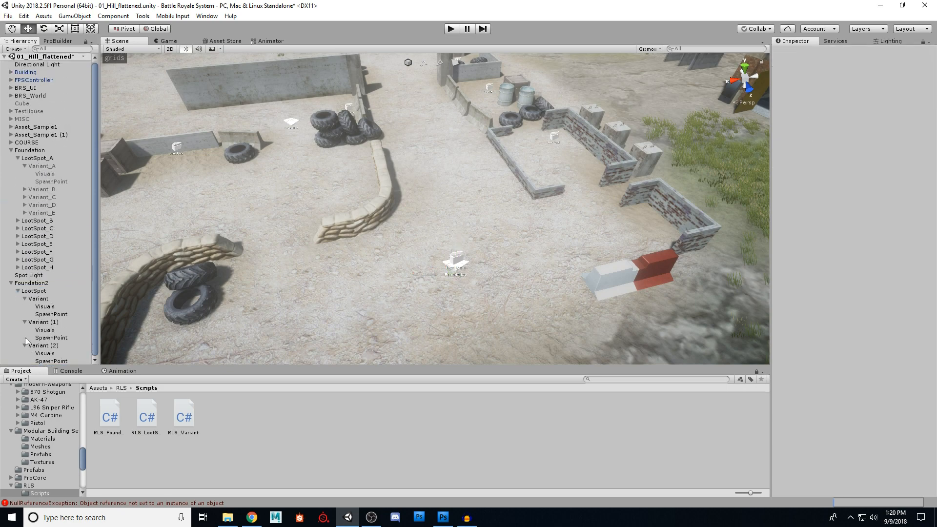
Delete the duplicates Variant (1) and Variant (2) from Foundation2's LootSpot.
click(25, 346)
click(25, 323)
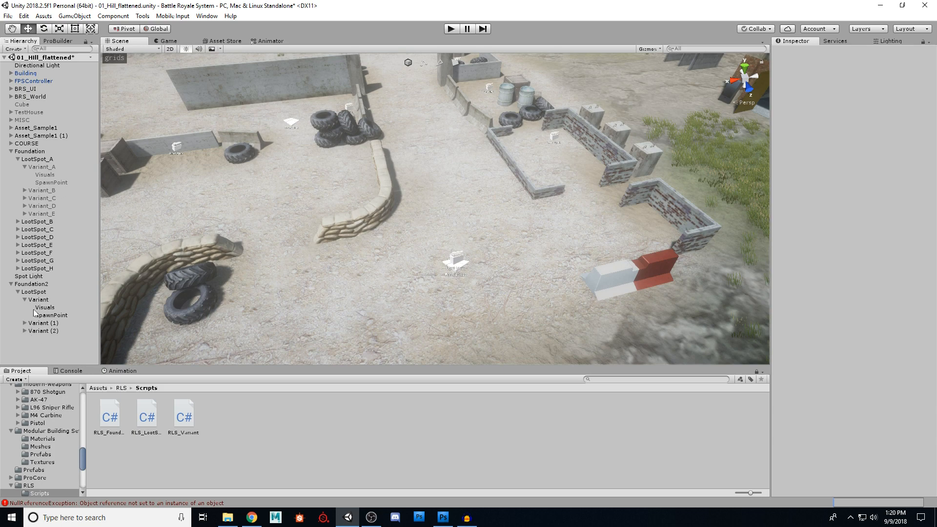
click(41, 325)
shift+click(42, 333)
key(Delete)
Assign the RLS_Variant_icon_text texture as the icon of the Variant under Foundation2's LootSpot.
click(36, 292)
click(40, 300)
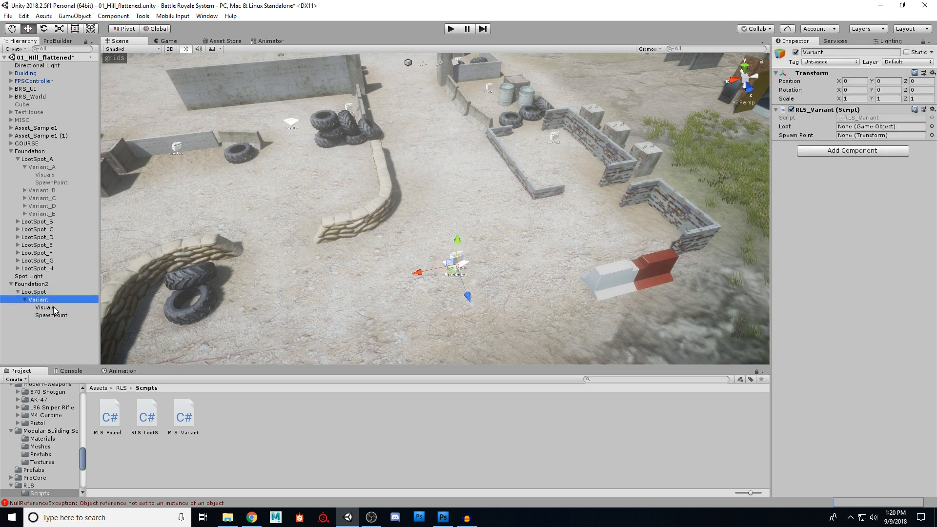
click(49, 308)
click(56, 316)
click(44, 294)
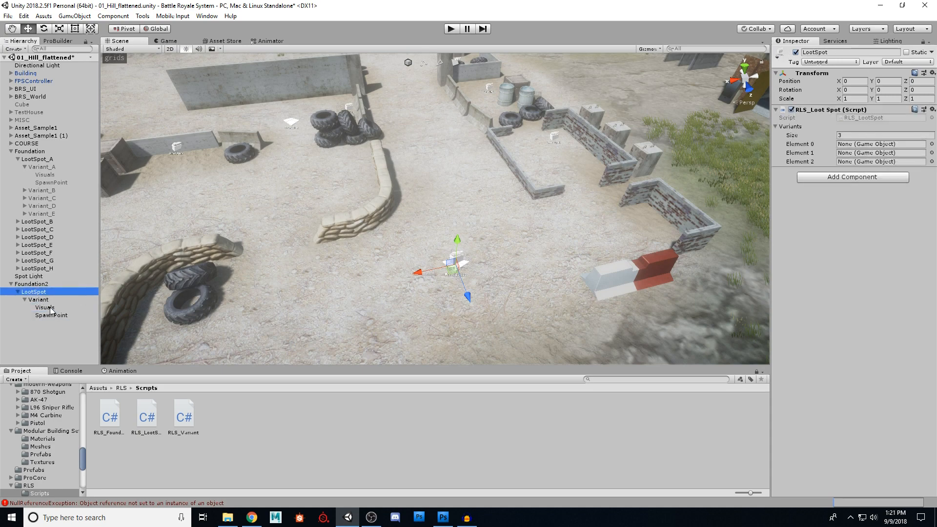
click(39, 300)
click(779, 54)
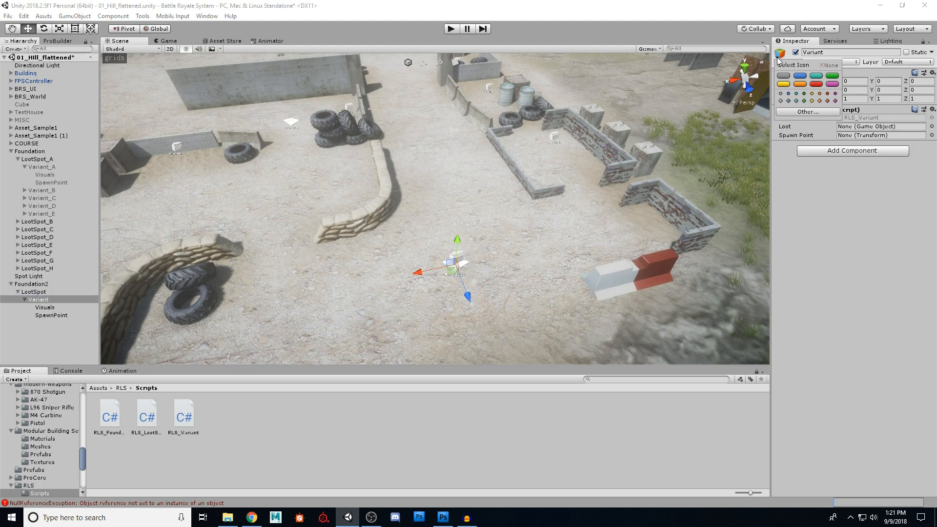
click(808, 112)
text(R)
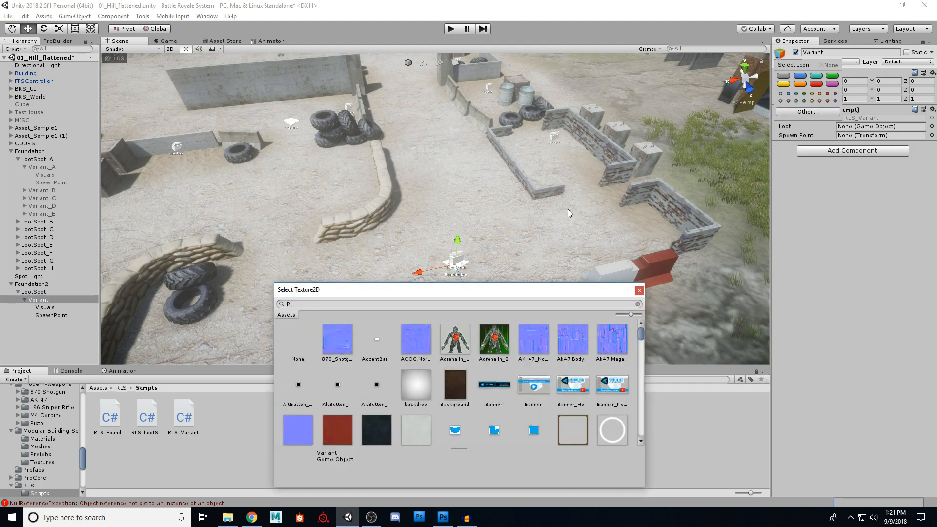
text(LS)
click(445, 340)
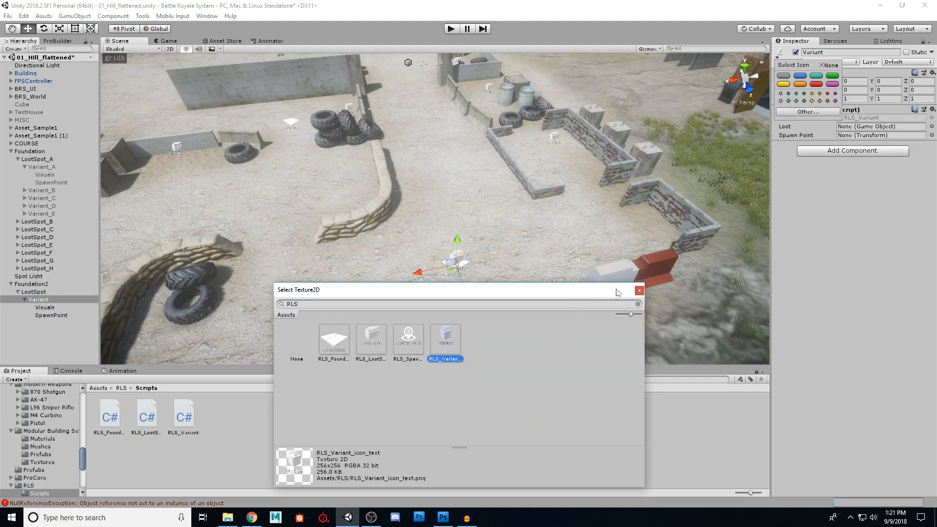
click(639, 291)
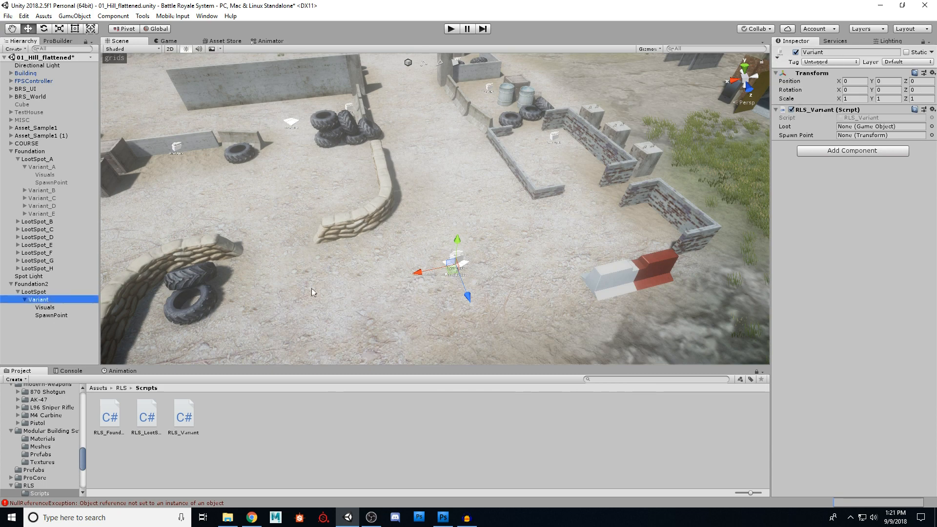
Assign the RLS_SpawnPoint_icon_text texture as the icon of the Variant's SpawnPoint.
click(51, 315)
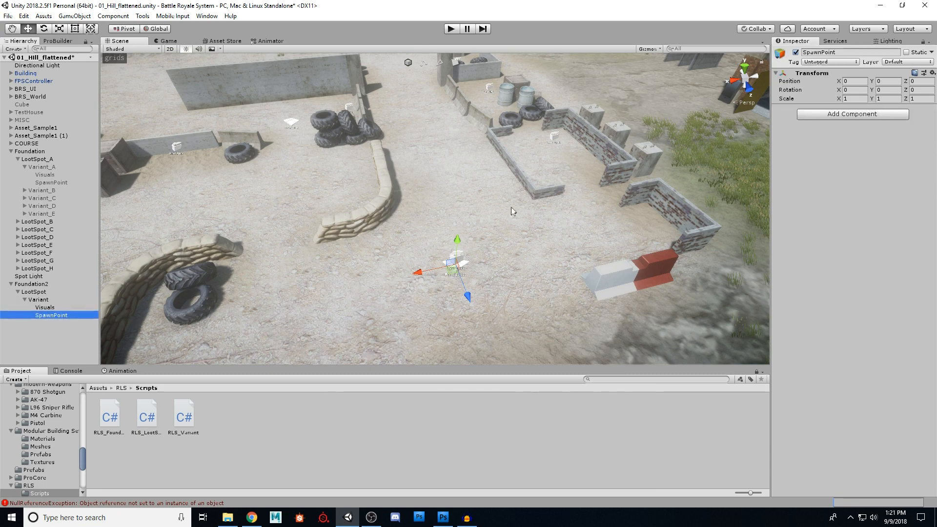
click(779, 55)
click(792, 112)
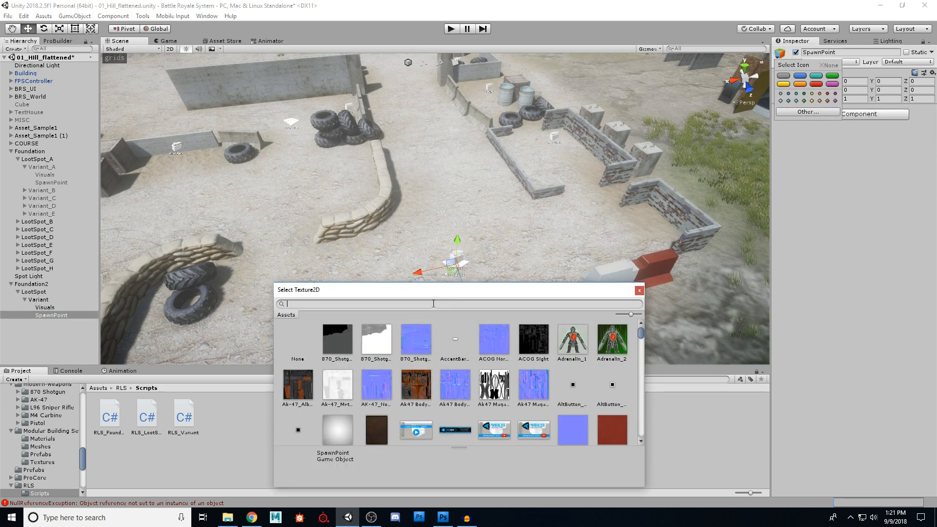
text(RLS)
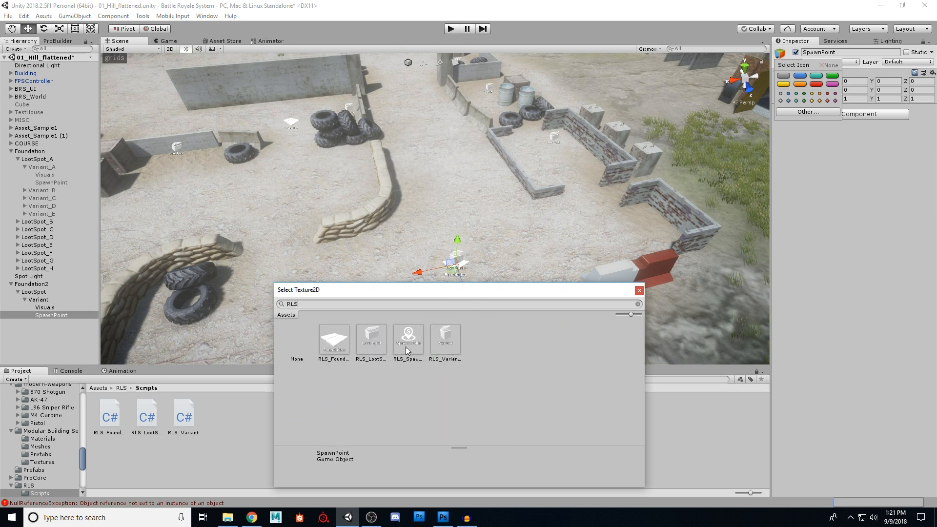
click(405, 348)
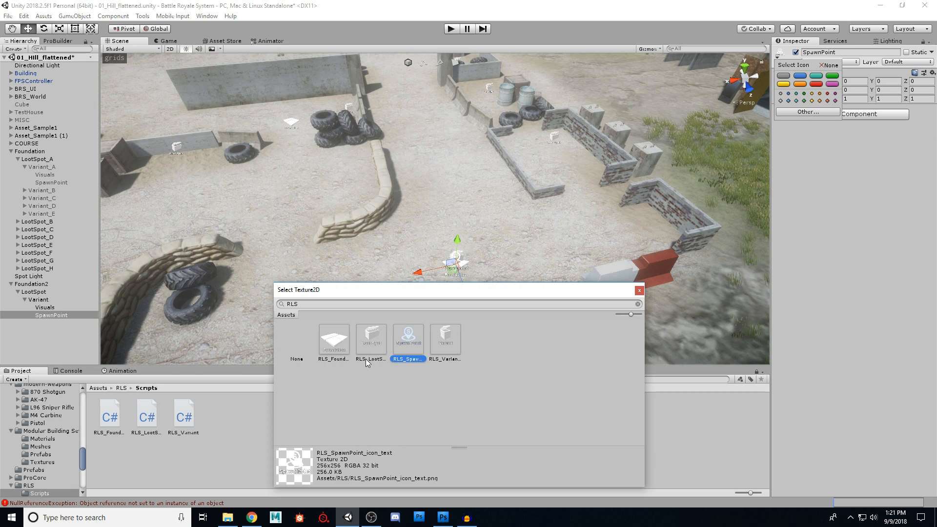
click(640, 291)
click(804, 196)
Duplicate the icon-marked Variant twice so Foundation2's LootSpot holds three variants.
right_drag(546, 286, 531, 299)
key(w)
key(s)
click(24, 300)
click(18, 292)
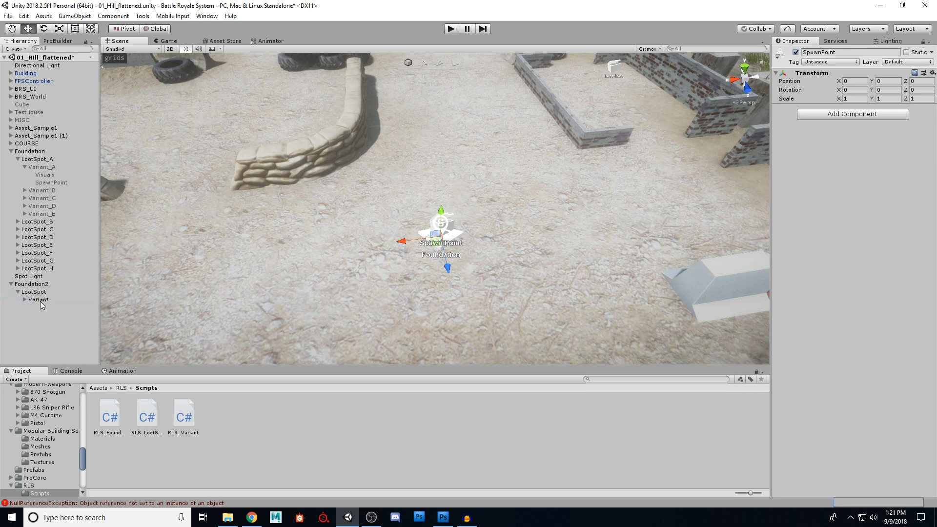
click(39, 300)
key(ctrl+d)
key(ctrl+d)
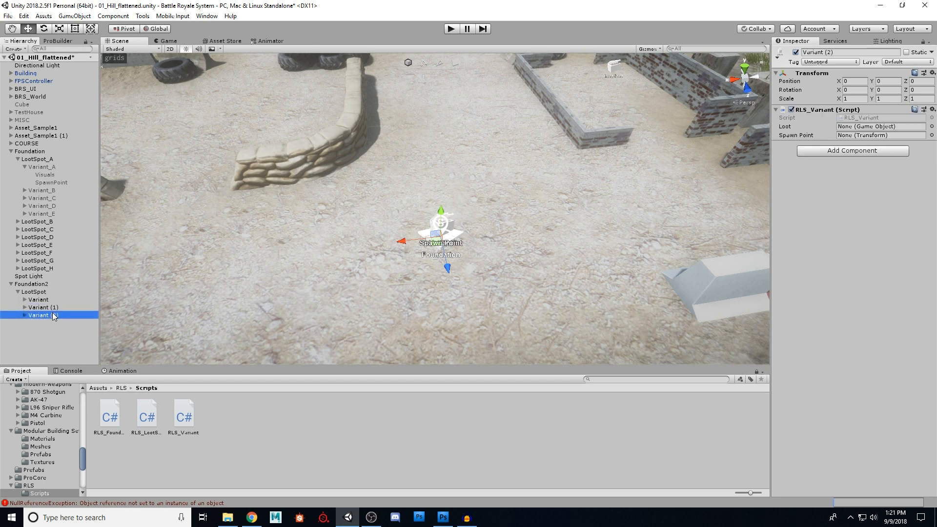
Duplicate the icon-marked LootSpot twice so Foundation2 holds three loot spots.
click(19, 293)
click(34, 292)
key(ctrl+d)
key(ctrl+d)
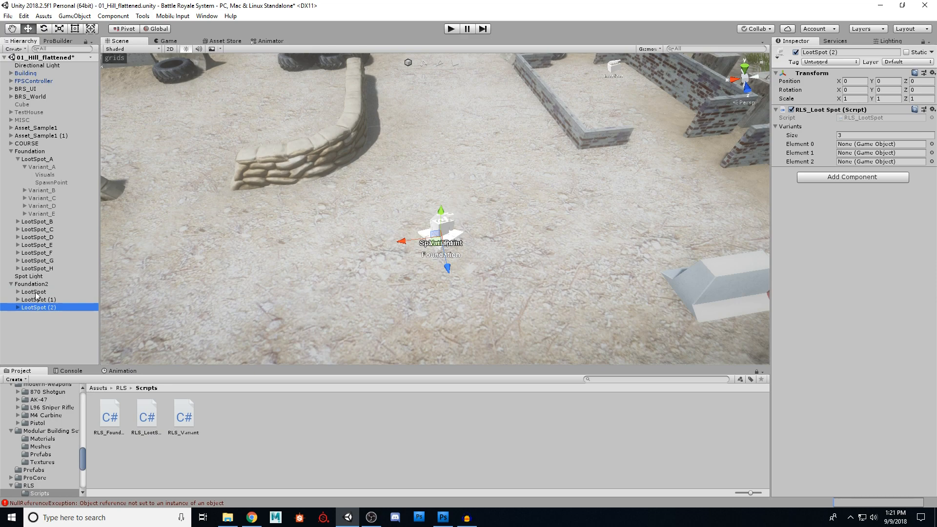
Move the first LootSpot of Foundation2 inside the nearby brick wall corner, at about X -7.97, Z -0.25.
click(34, 293)
key(s)
right_drag(570, 269, 594, 267)
drag(375, 259, 595, 193)
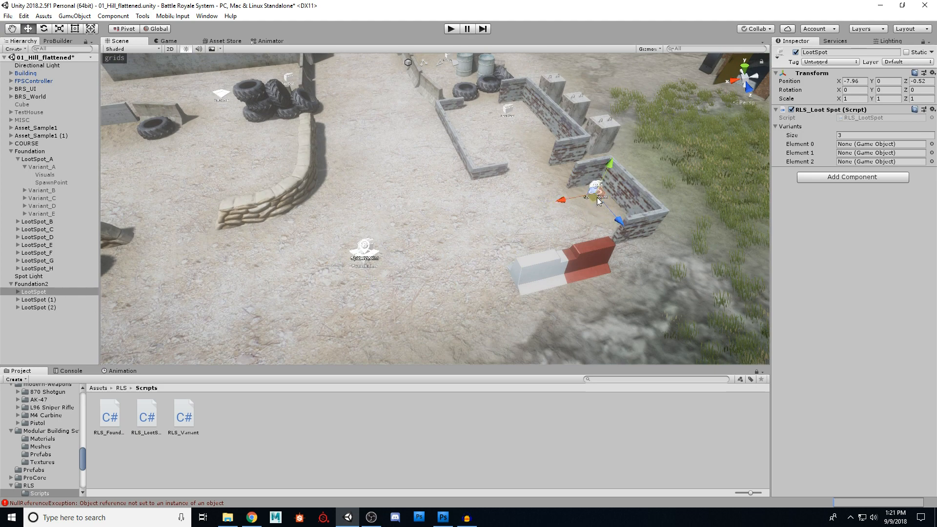
drag(596, 198, 601, 203)
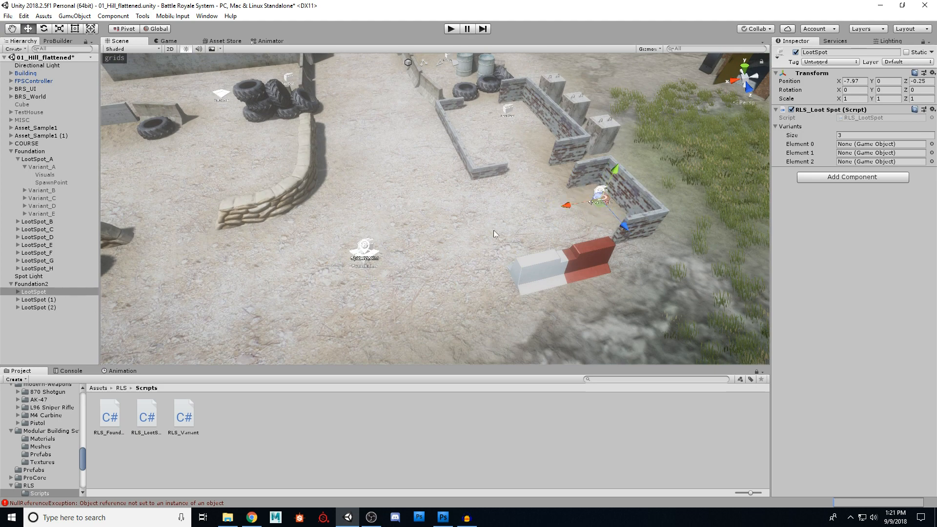
Move LootSpot (1) of Foundation2 to about X 1.06, Z -2.51 and LootSpot (2) to about X -2.72, Z 2.39.
click(51, 300)
drag(375, 259, 327, 199)
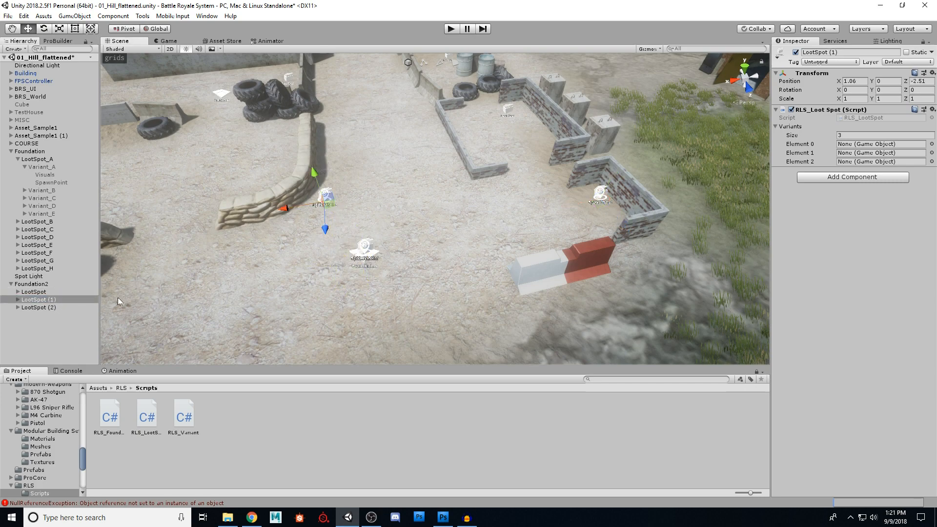
click(51, 307)
drag(372, 263, 496, 316)
right_drag(344, 289, 409, 279)
key(a)
key(w)
key(s)
Expand Foundation2's three LootSpots and all their Variants in the hierarchy to expose the Visuals and SpawnPoint children.
click(19, 308)
click(19, 300)
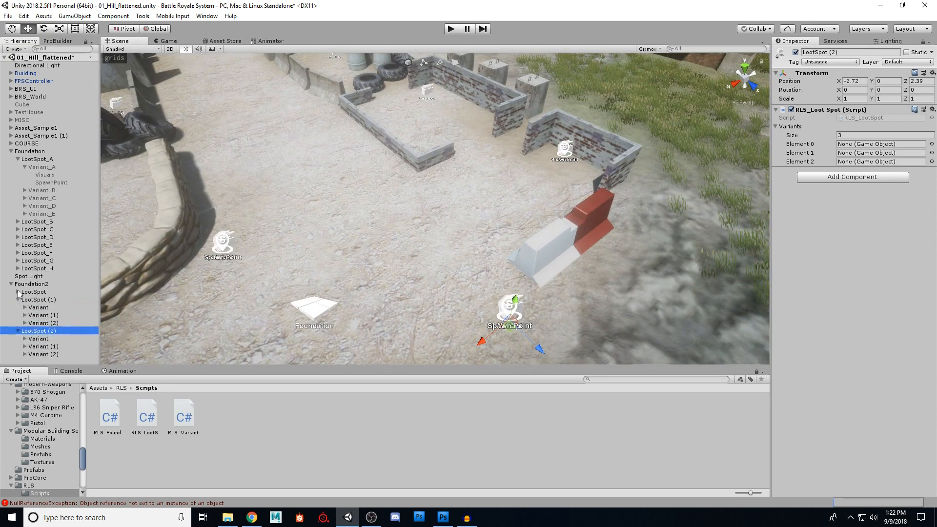
click(18, 292)
click(25, 316)
click(25, 307)
click(25, 300)
drag(96, 264, 89, 333)
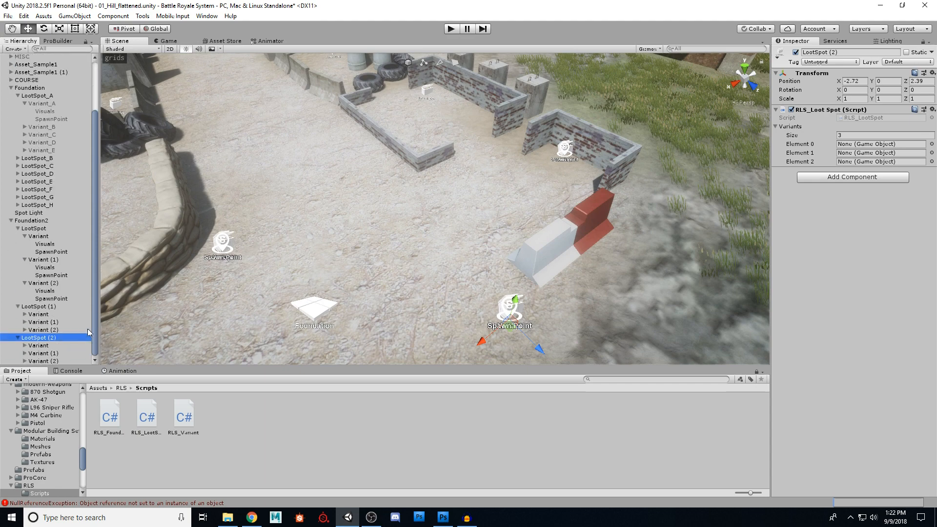
click(25, 330)
click(25, 322)
click(25, 314)
drag(95, 266, 89, 315)
scroll(90, 315, down, 1)
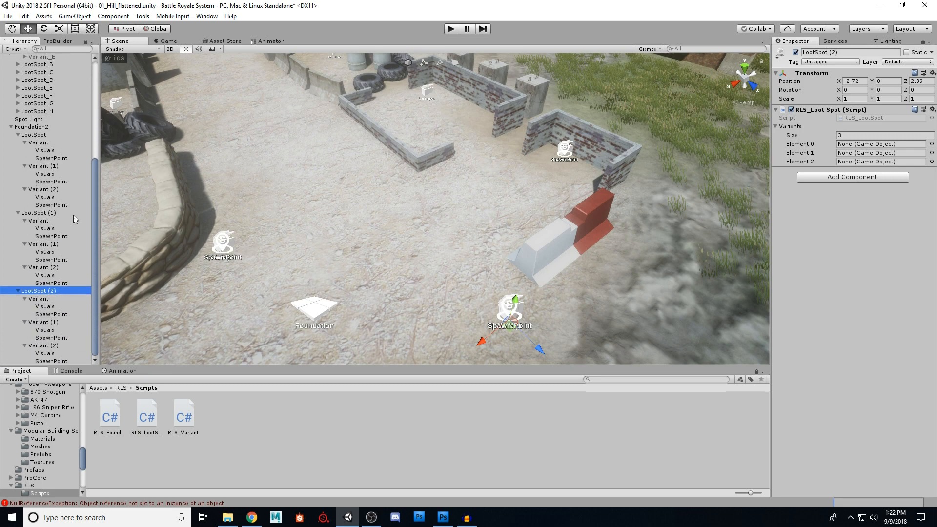
click(47, 143)
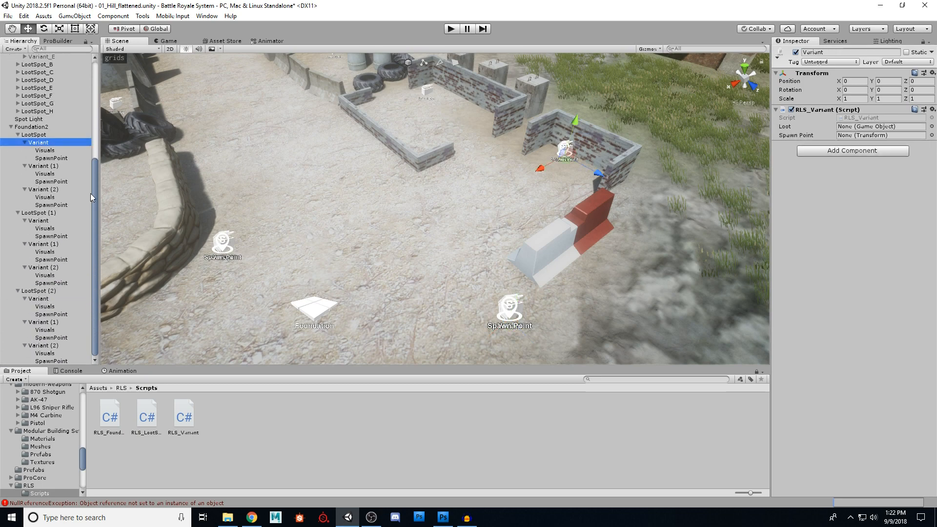
Set Foundation2's Loot Spots array size to 3 and assign LootSpot, LootSpot (1) and LootSpot (2) to its elements.
click(39, 127)
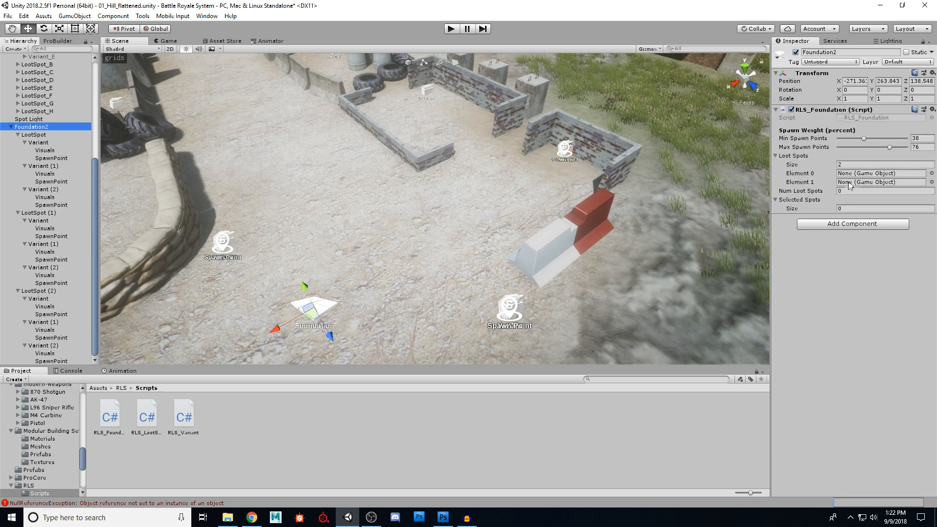
click(853, 164)
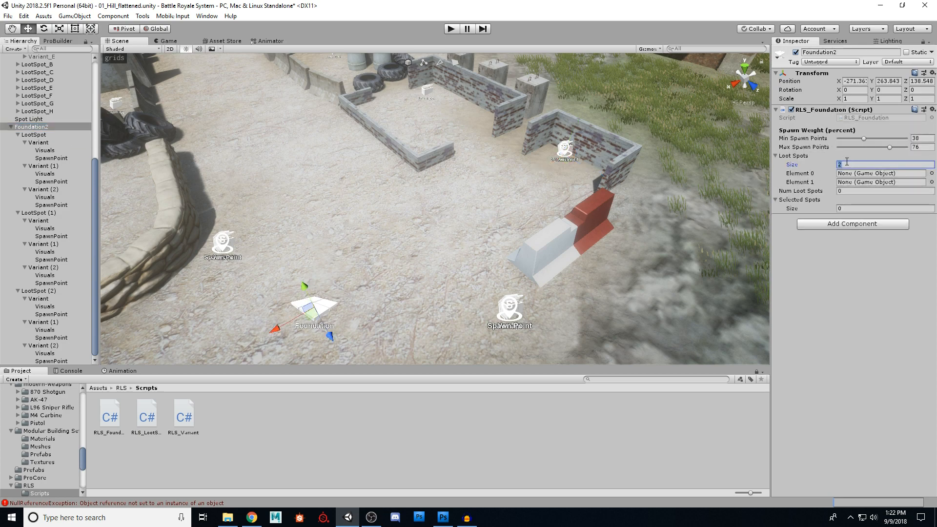
text(3)
key(Return)
drag(35, 135, 859, 174)
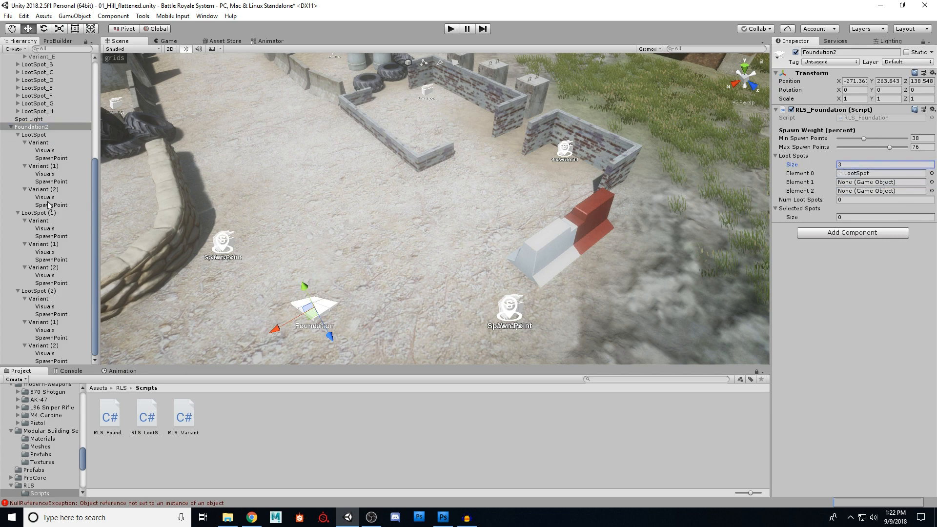
drag(43, 214, 854, 183)
drag(39, 292, 858, 192)
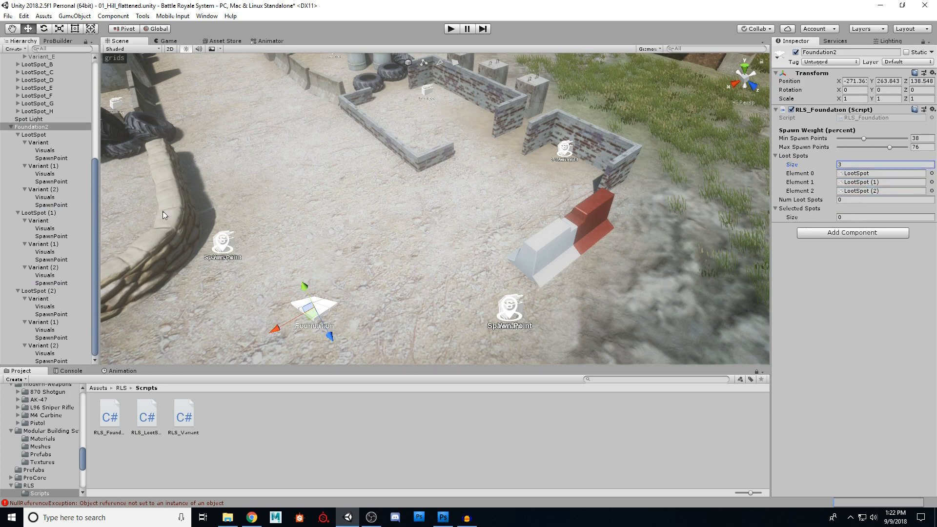
Assign Variant, Variant (1) and Variant (2) to the Variants array of Foundation2's first LootSpot.
click(37, 135)
drag(39, 142, 856, 145)
drag(45, 171, 856, 153)
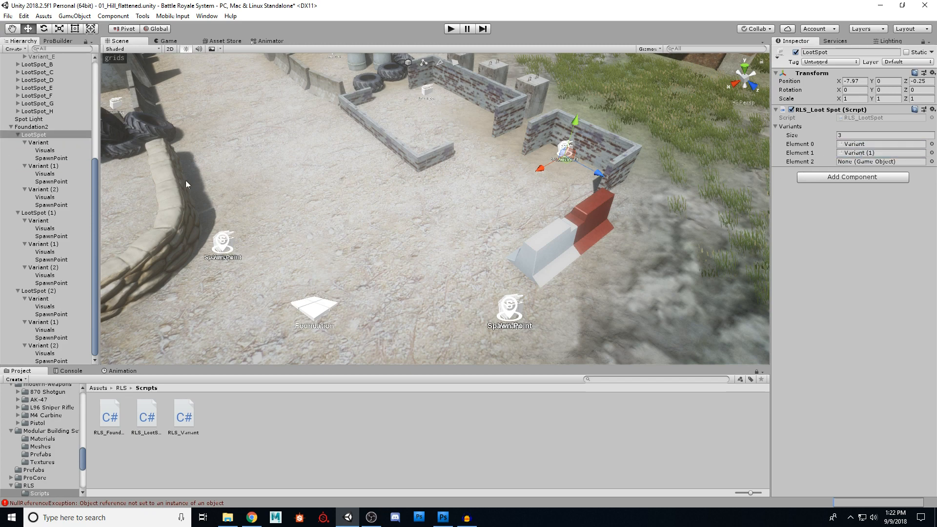
drag(59, 188, 845, 164)
Fill the Variants array of LootSpot (1) with its own Variant, Variant (1) and Variant (2).
click(38, 213)
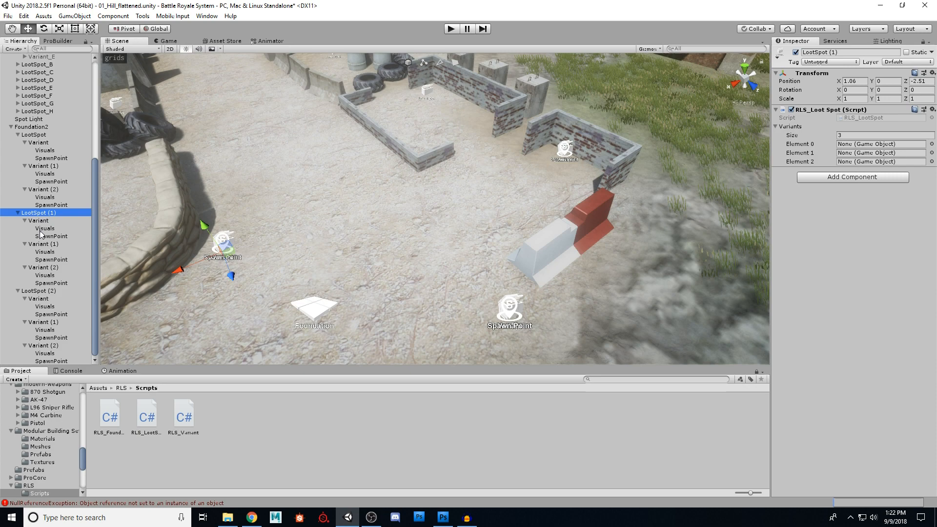
drag(43, 223, 830, 145)
drag(47, 247, 853, 154)
drag(691, 210, 859, 162)
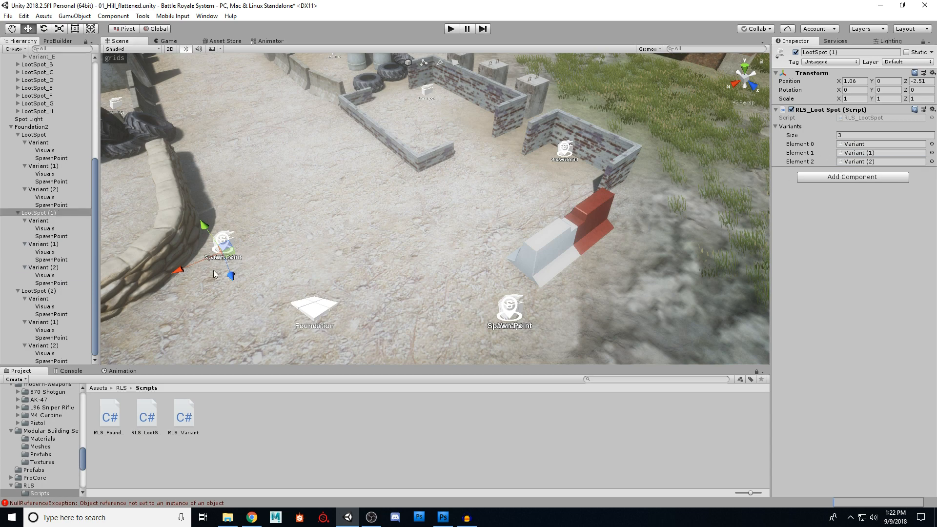
Fill the Variants array of LootSpot (2) with its own Variant, Variant (1) and Variant (2).
click(95, 264)
click(46, 292)
drag(41, 298, 854, 144)
drag(53, 323, 860, 153)
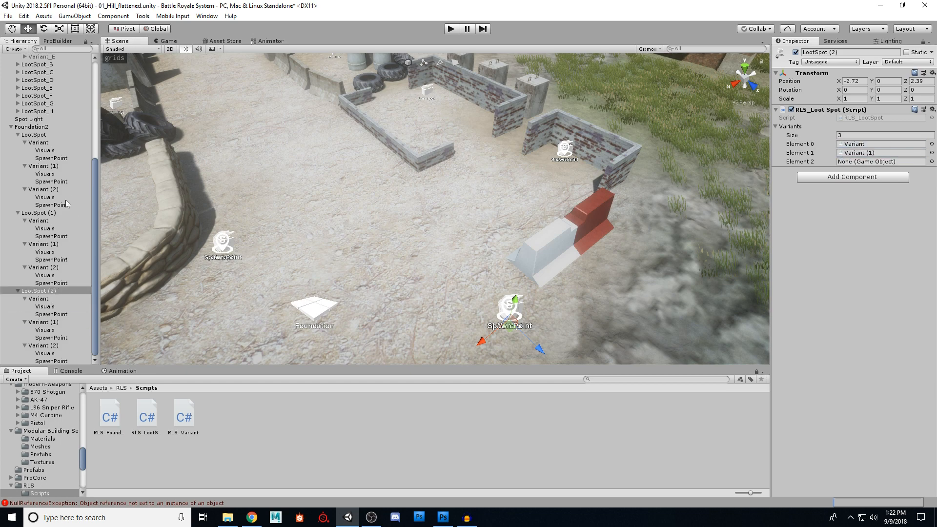
drag(40, 348, 859, 162)
Assign each SpawnPoint child as the Spawn Point of its parent variant for all three variants of the first LootSpot.
click(43, 144)
key(w)
right_drag(438, 224, 618, 223)
key(s)
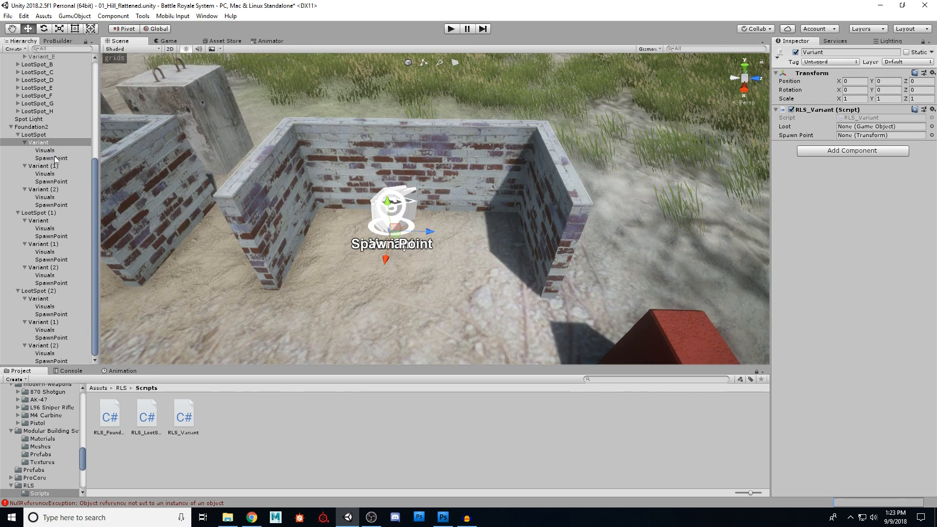
drag(281, 201, 859, 136)
click(50, 167)
drag(51, 182, 864, 136)
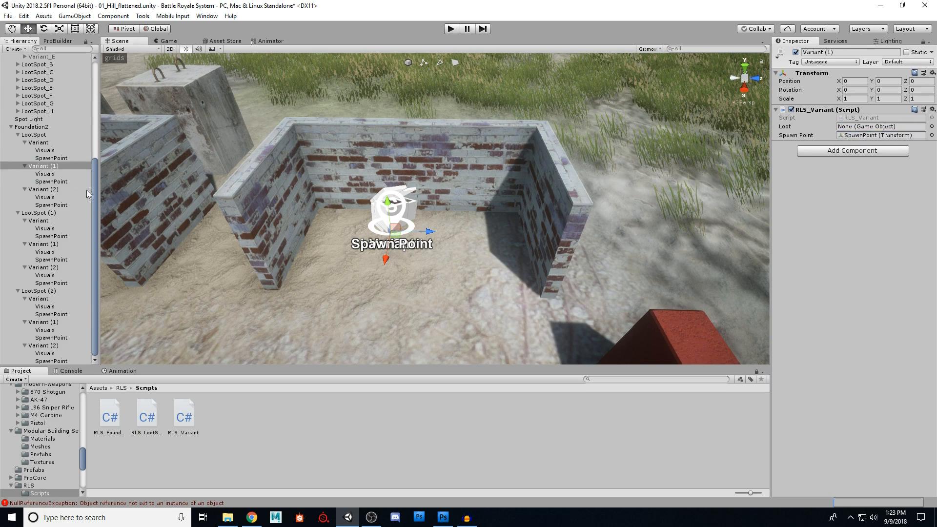
click(50, 193)
drag(51, 206, 853, 138)
Assign the Pistol prefab from the Assets/GUNS folder as the Loot of the first LootSpot's Variant.
click(41, 143)
right_drag(393, 217, 395, 199)
key(w)
key(s)
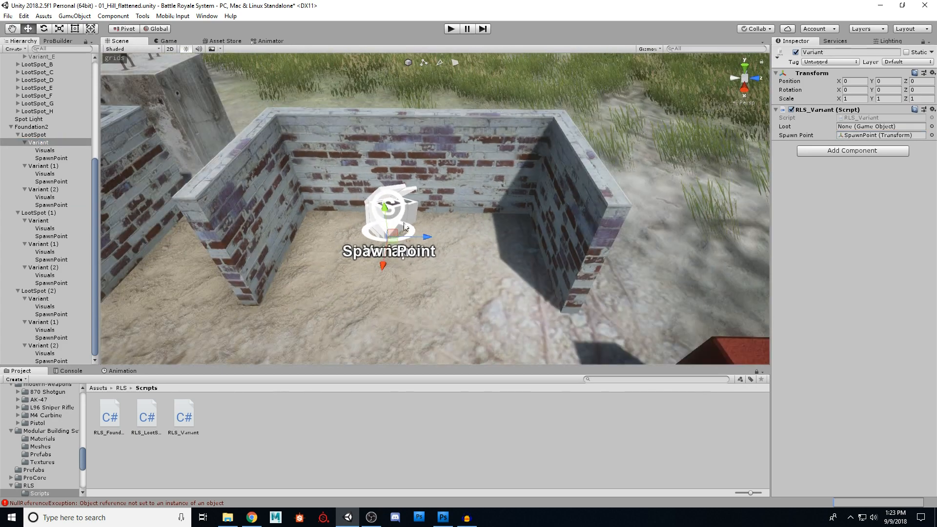
click(103, 389)
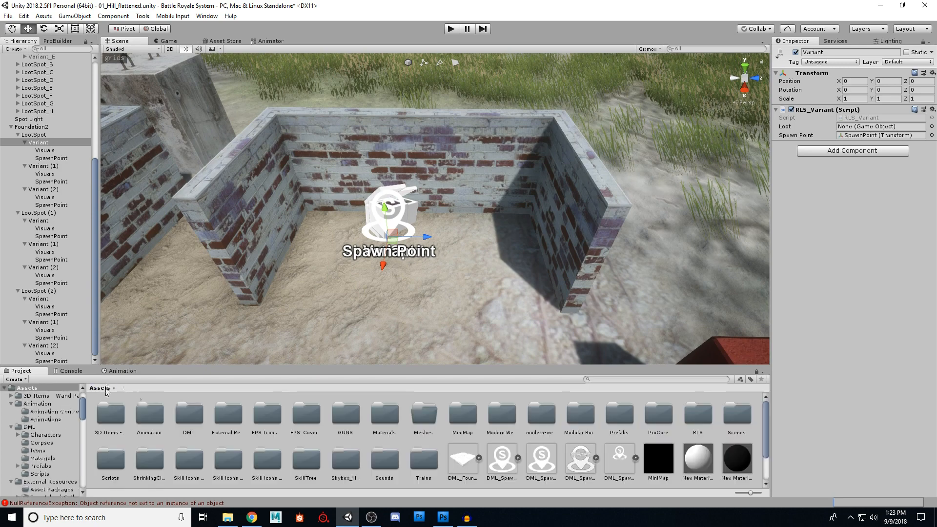
double_click(344, 423)
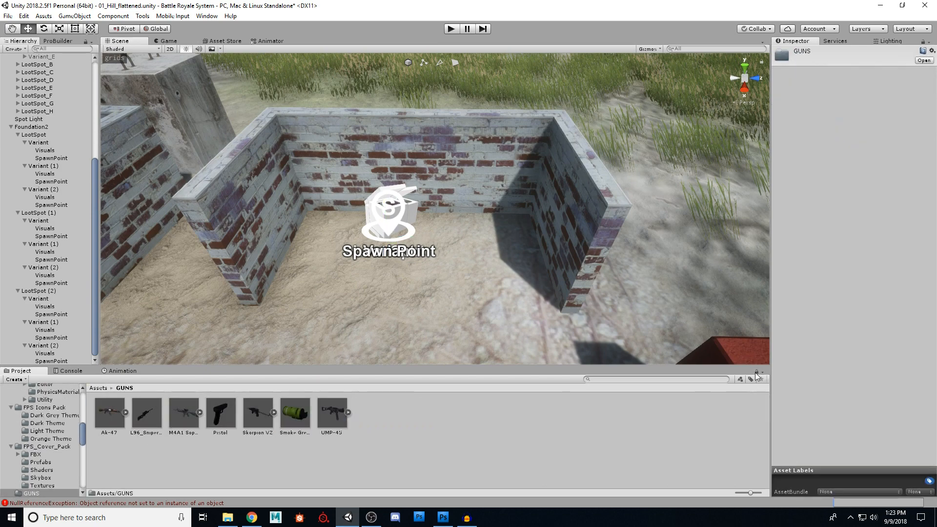
click(387, 222)
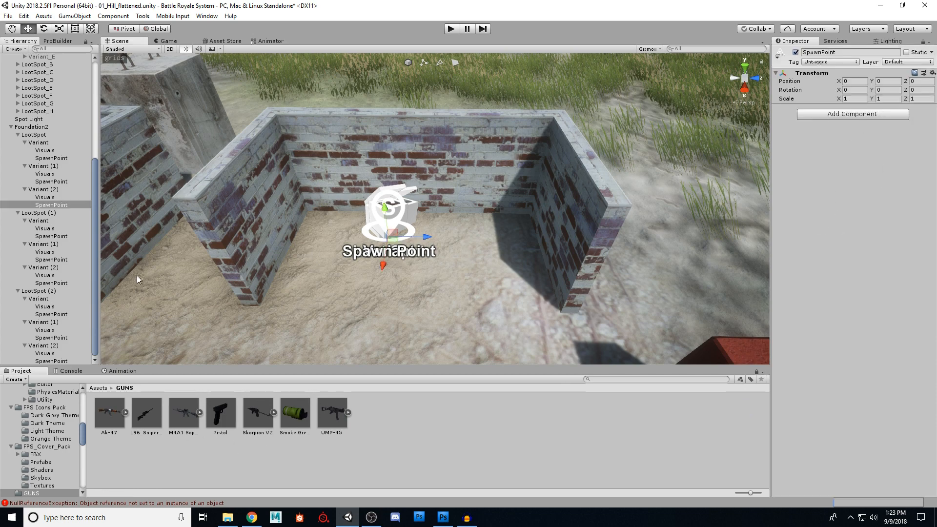
click(43, 143)
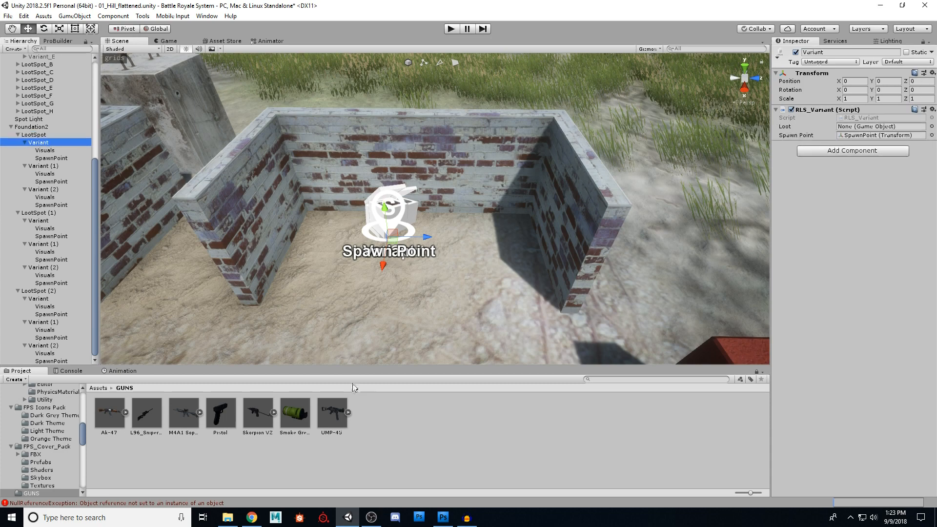
drag(233, 403, 879, 127)
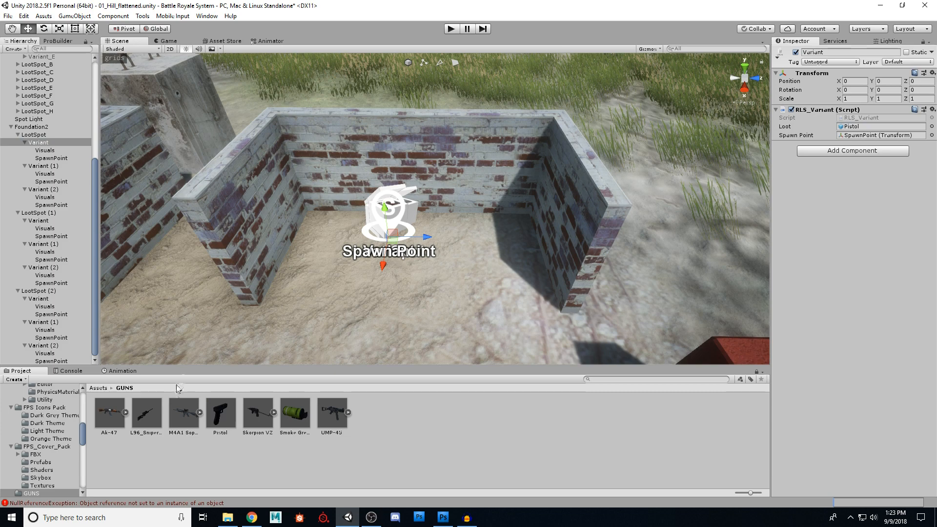
Add a Pistol under the first Variant's SpawnPoint and move that SpawnPoint beside the brick wall's end, at about X 0.706, Z -0.836.
drag(222, 413, 47, 159)
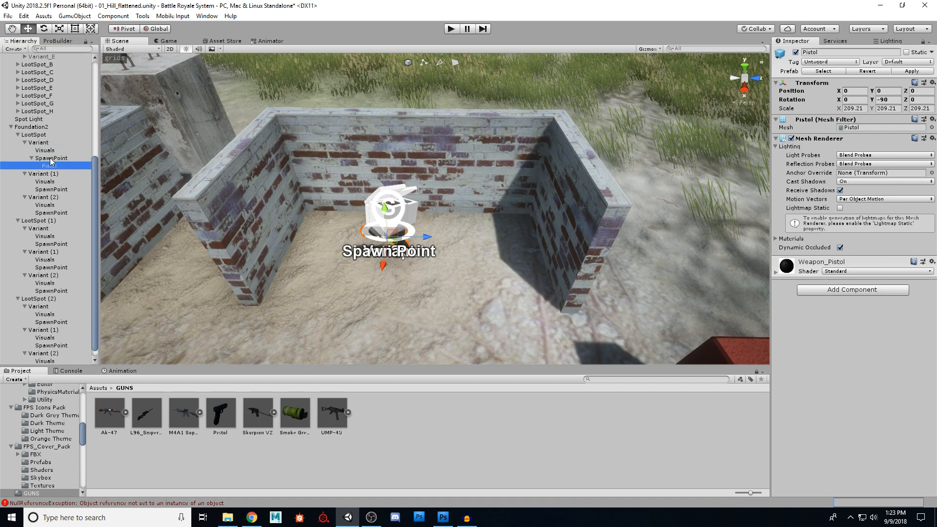
click(51, 159)
right_drag(439, 247, 391, 288)
drag(394, 236, 326, 266)
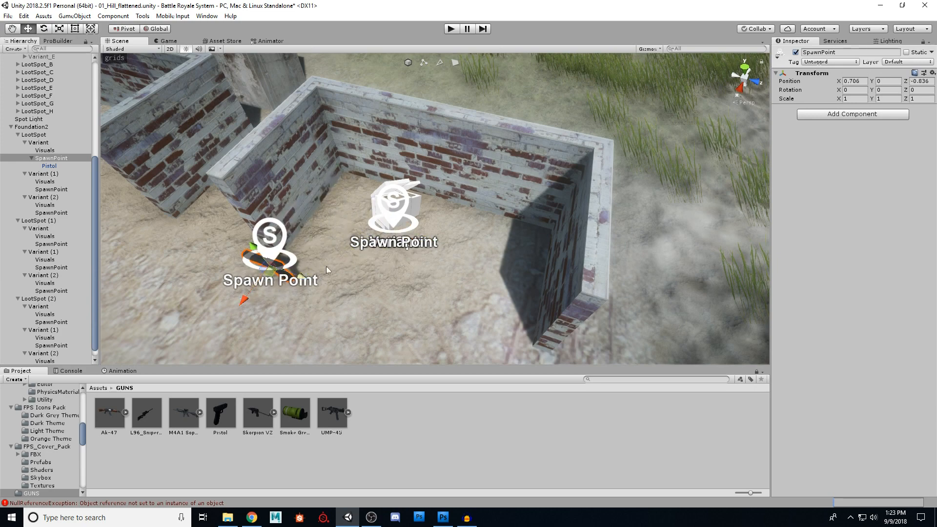
Rotate the first Variant's SpawnPoint to about Y 90.3, Z -91.2 so the pistol lies on its side.
key(f)
key(e)
drag(427, 178, 509, 176)
right_drag(509, 175, 541, 174)
key(s)
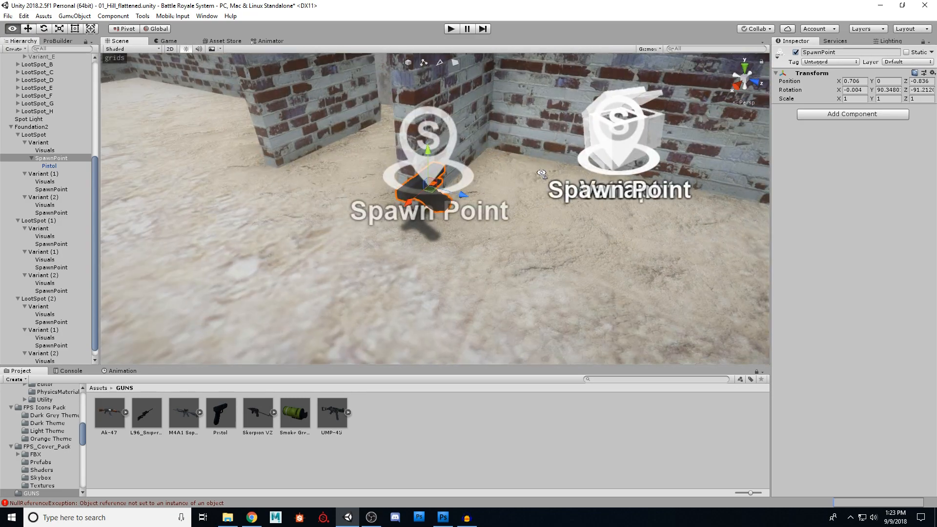
Lower the first Variant's SpawnPoint to about Y -0.351 so the pistol rests on the ground.
scroll(477, 210, up, 12)
drag(423, 165, 422, 254)
key(w)
right_drag(423, 254, 455, 148)
drag(461, 130, 455, 169)
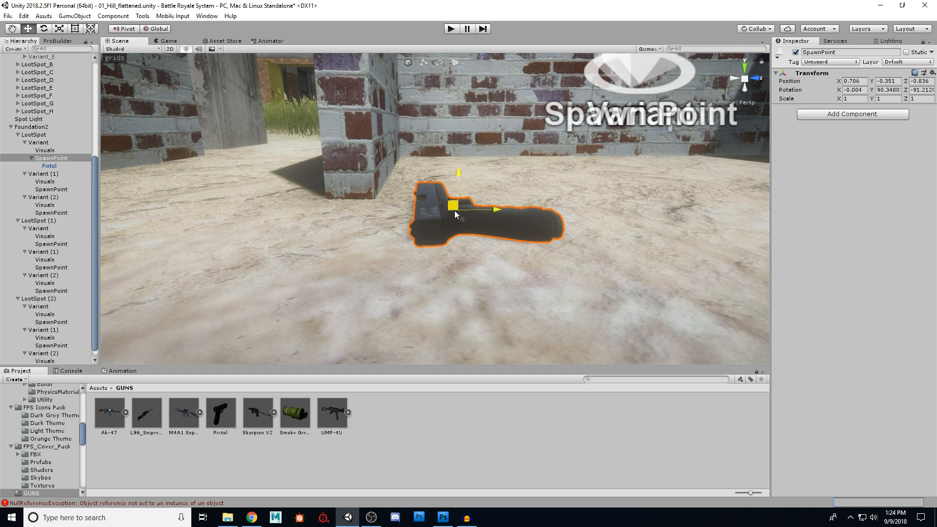
Turn the first Variant's SpawnPoint to about 115.3 degrees in Y and shift it to about X 0.602, Z -0.915.
drag(455, 212, 387, 225)
key(e)
key(w)
right_drag(425, 216, 334, 306)
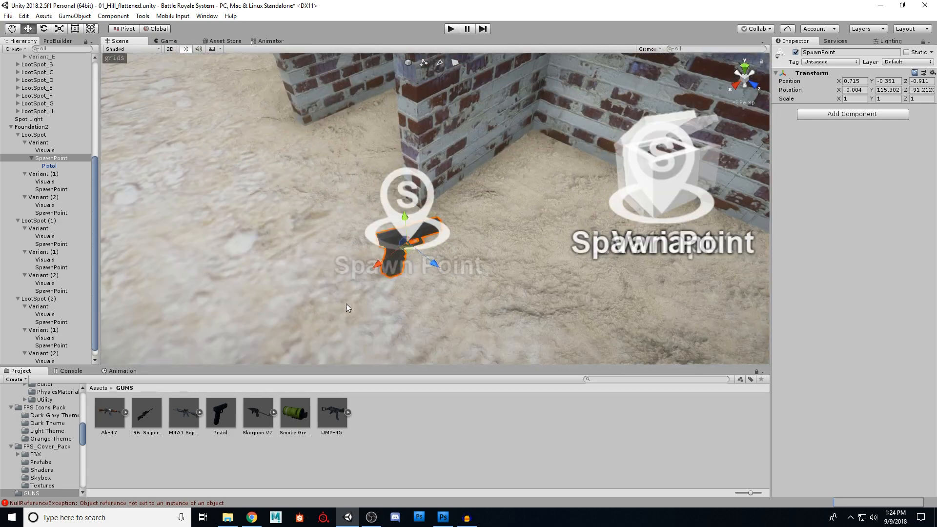
drag(409, 248, 423, 238)
right_drag(424, 239, 531, 181)
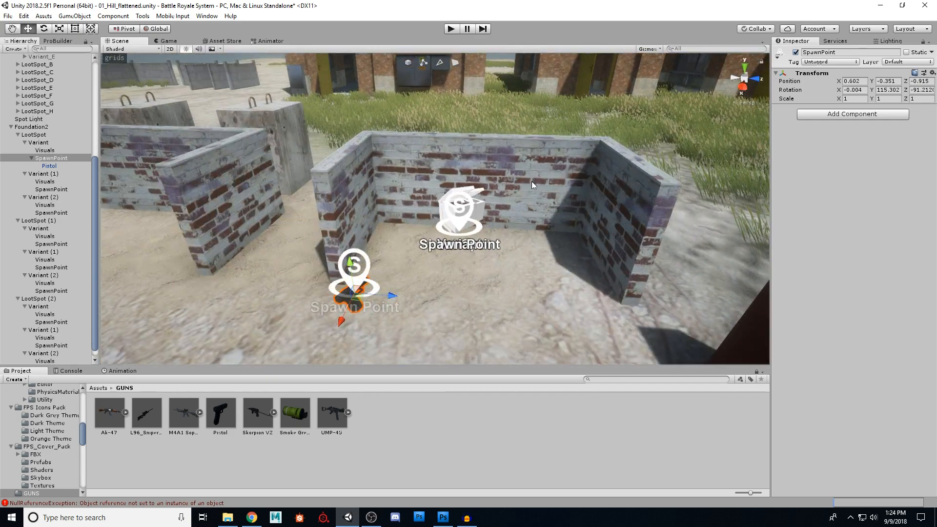
Reassign SpawnPoint as the first Variant's Spawn Point and delete the preview Pistol beneath it.
click(35, 135)
click(39, 143)
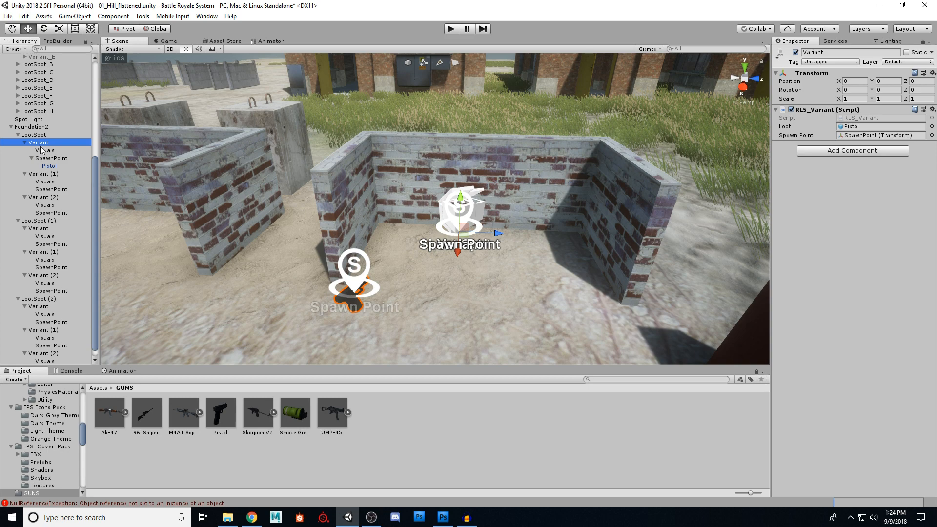
drag(52, 159, 868, 137)
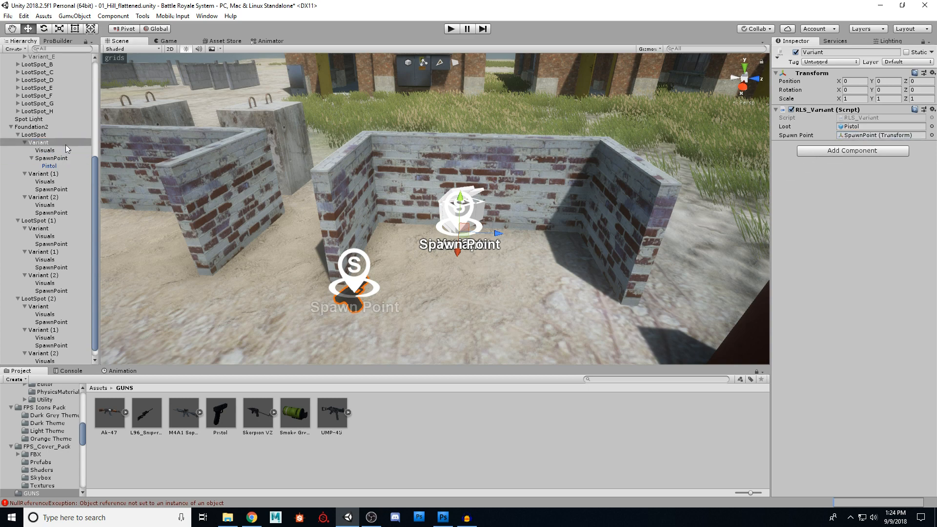
click(50, 166)
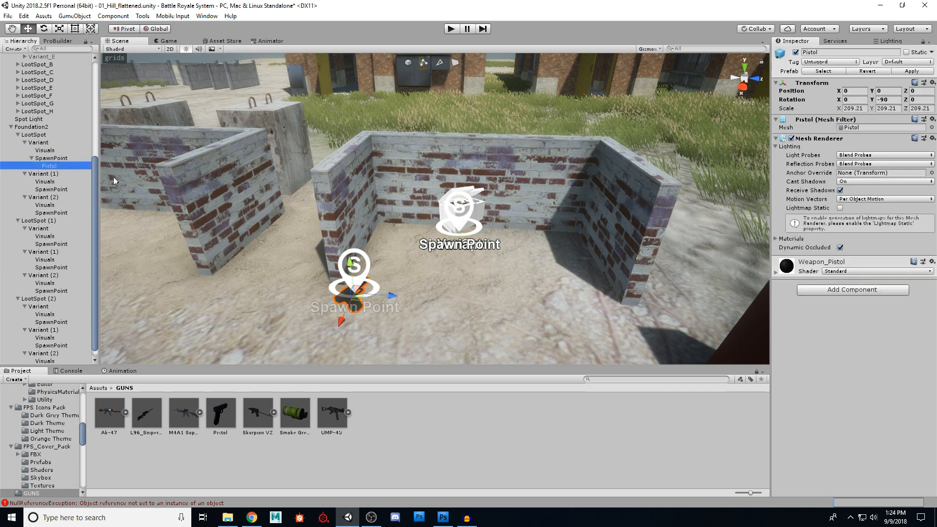
click(55, 159)
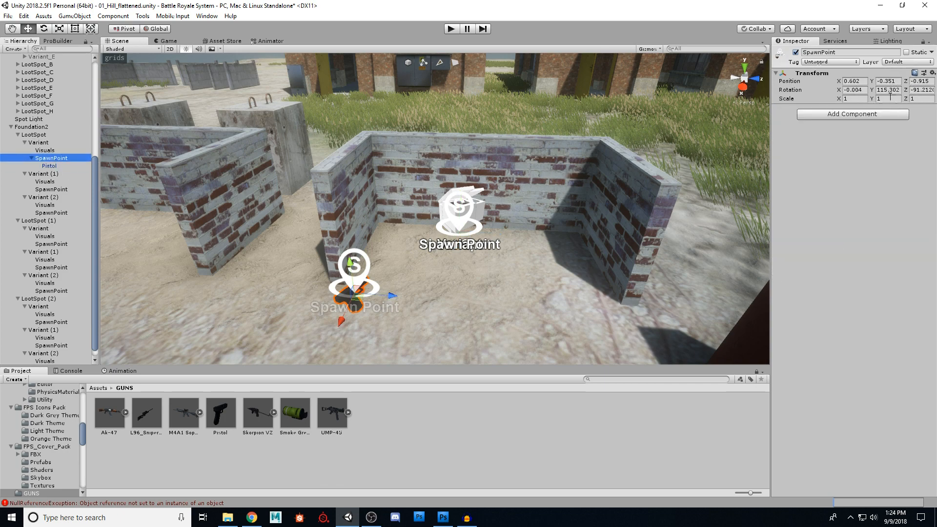
click(50, 167)
key(Delete)
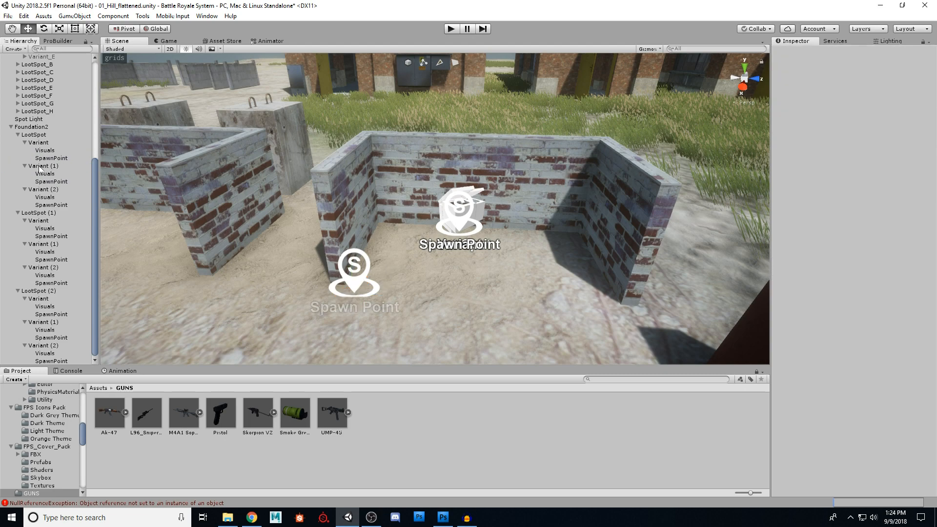
Assign the UMP-45 prefab as Variant (1)'s Loot and its SpawnPoint child as the Spawn Point.
click(38, 166)
key(f)
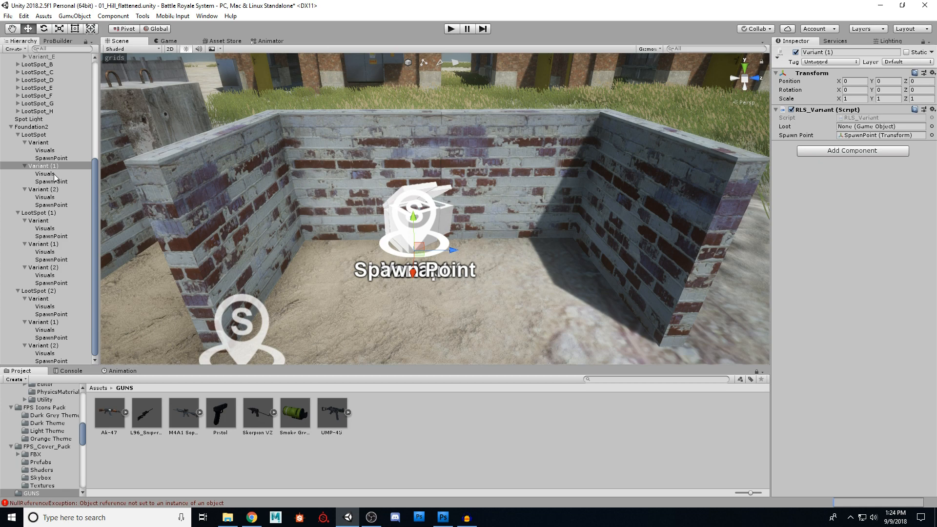
drag(318, 414, 878, 126)
drag(41, 183, 860, 137)
Add a preview UMP-45 under Variant (1)'s SpawnPoint and rotate the SpawnPoint to about 88.7 degrees in Z.
drag(340, 411, 52, 181)
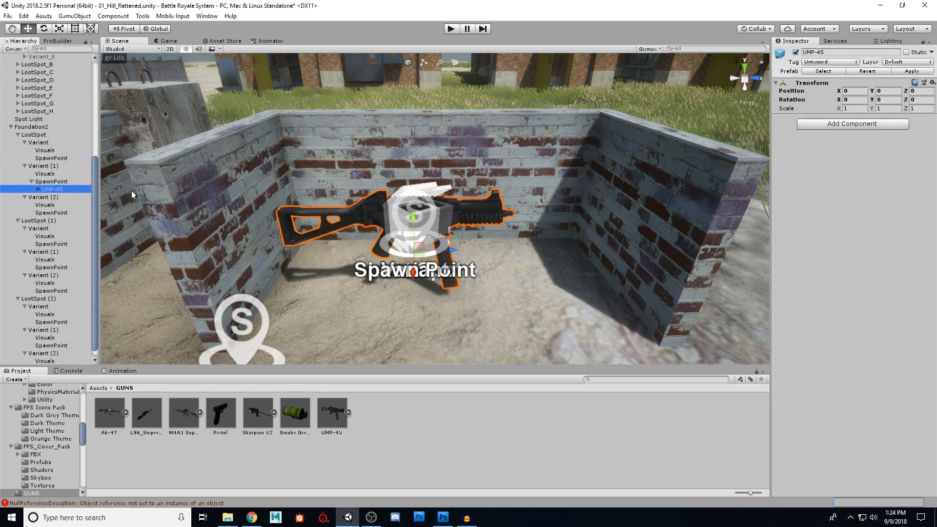
click(61, 183)
mouse_move(424, 258)
right_down()
mouse_move(468, 242)
mouse_move(440, 261)
mouse_move(409, 265)
right_up()
key(e)
drag(409, 265, 387, 130)
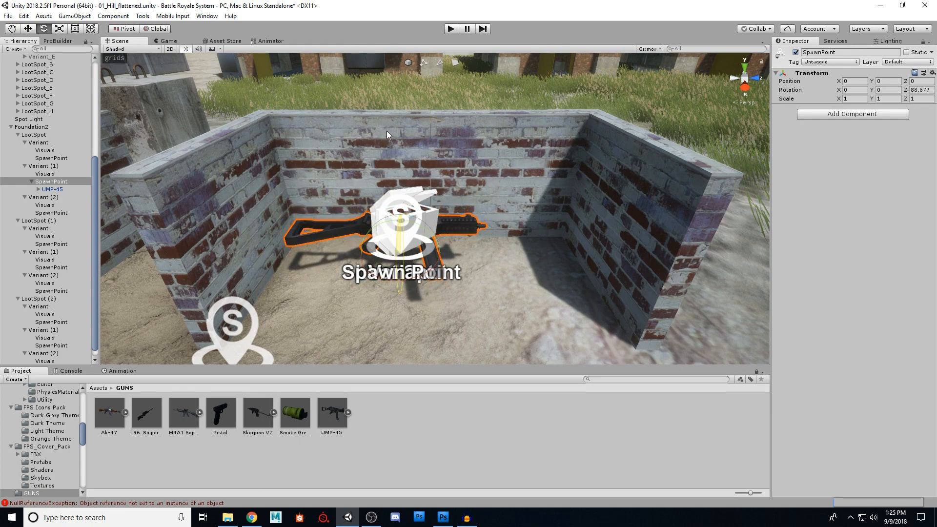
Move LootSpot's Variant (1) SpawnPoint onto the back wall at about X -0.584, Y 0.767, Z 0.23, and delete its preview UMP-45.
key(w)
drag(406, 246, 443, 113)
key(a)
right_drag(434, 128, 639, 172)
drag(643, 161, 527, 160)
right_drag(527, 160, 382, 124)
drag(436, 154, 431, 195)
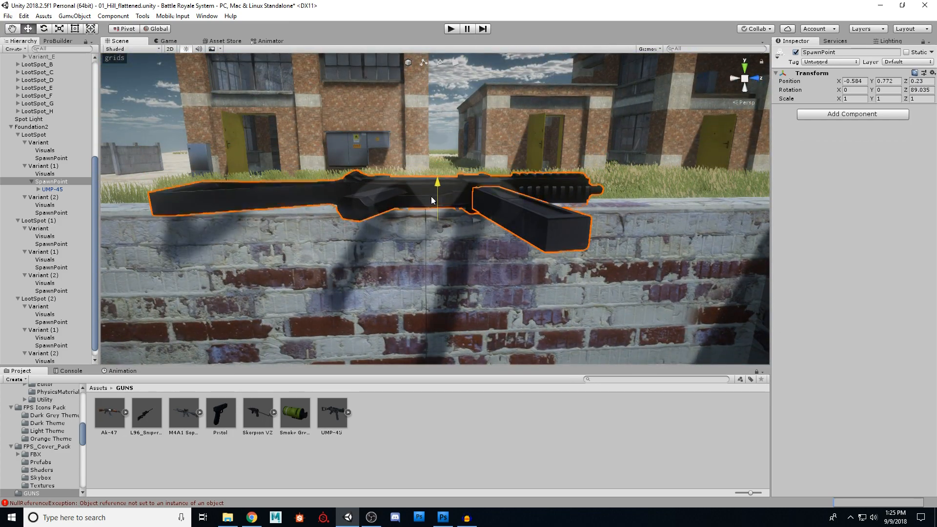
right_drag(432, 196, 385, 310)
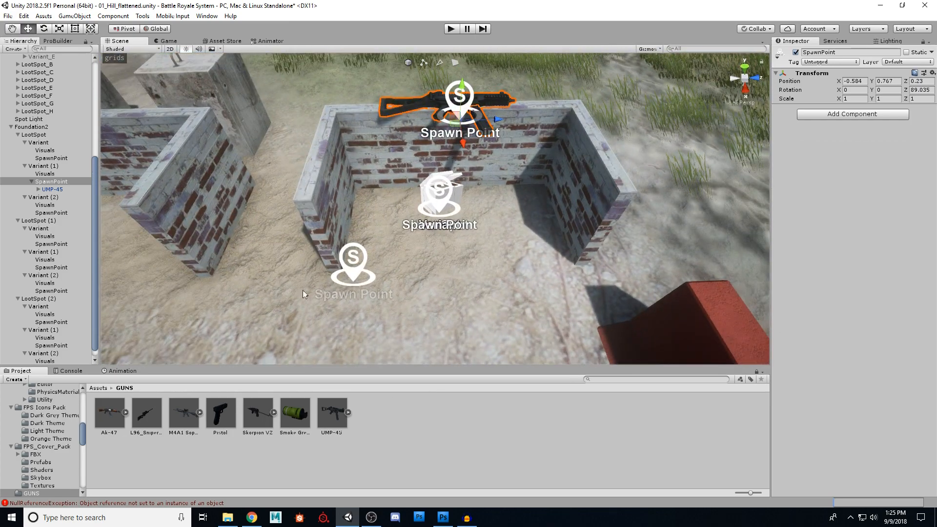
click(53, 190)
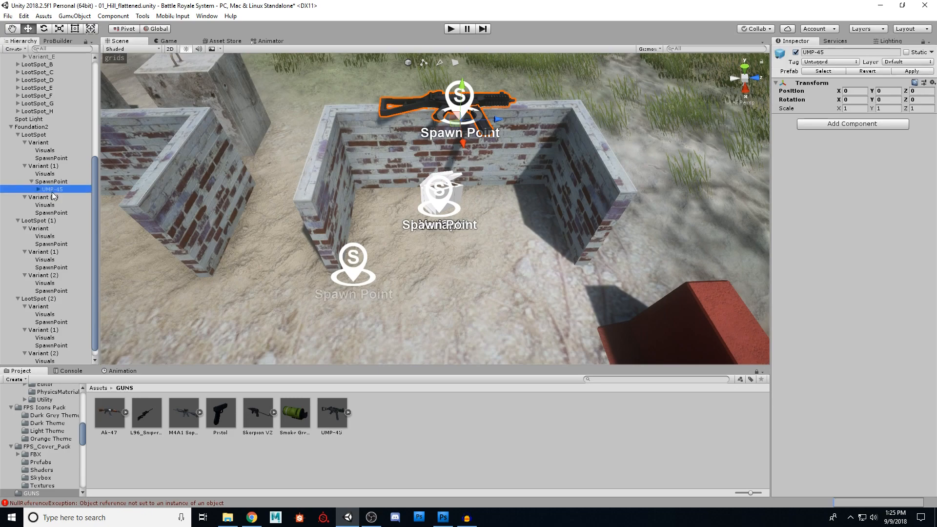
key(Delete)
Delete Variant (2) and its children from Foundation2's first LootSpot.
right_drag(586, 156, 414, 206)
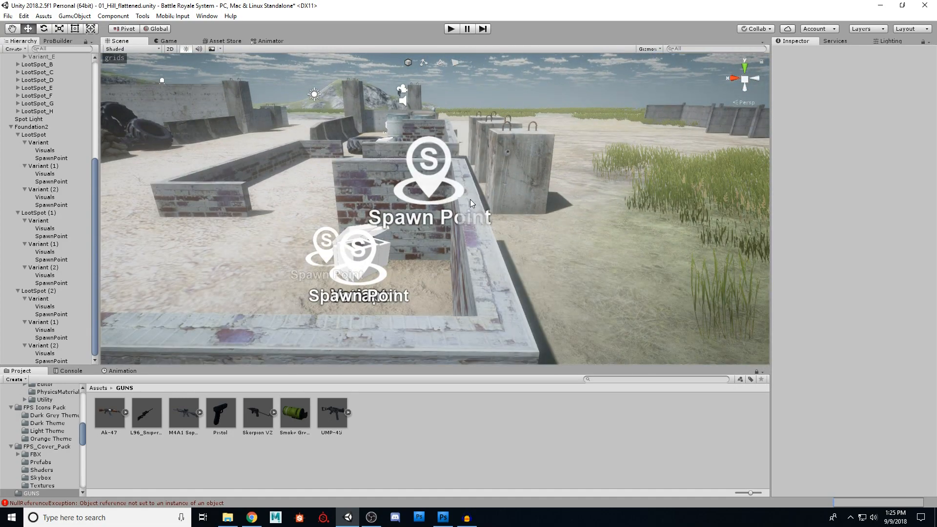
right_drag(470, 200, 449, 186)
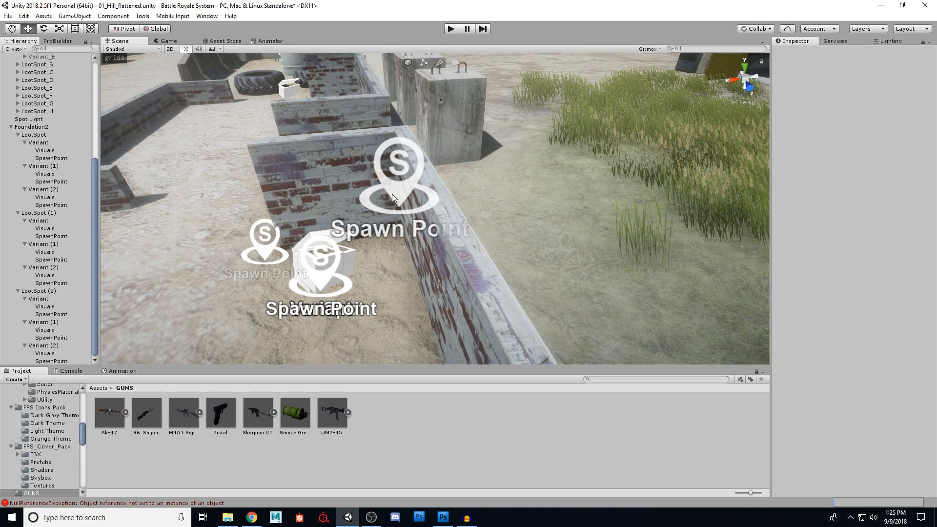
right_drag(393, 194, 443, 288)
right_drag(384, 221, 229, 190)
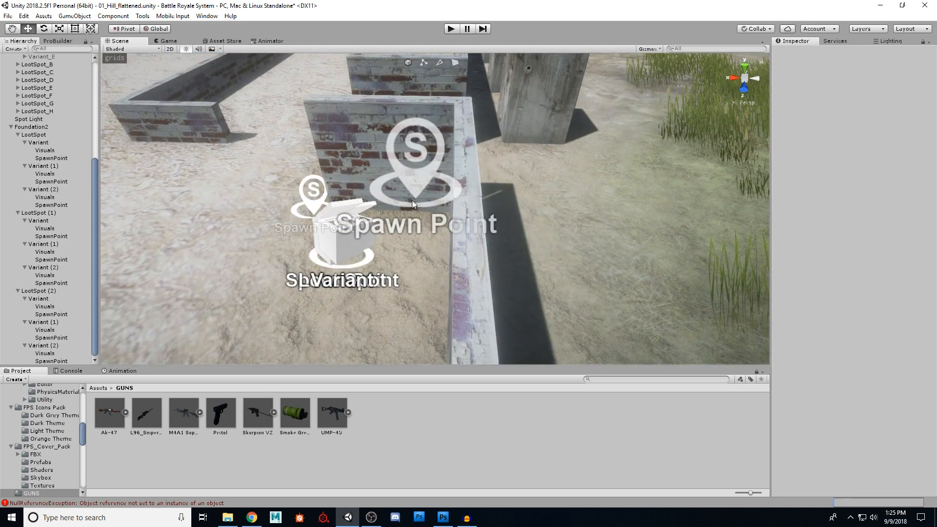
right_drag(412, 200, 269, 295)
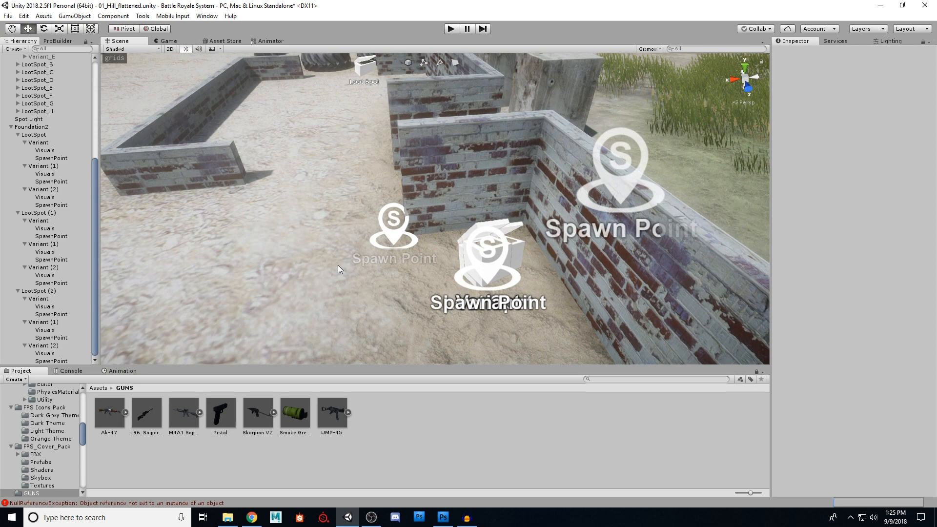
right_drag(330, 278, 492, 281)
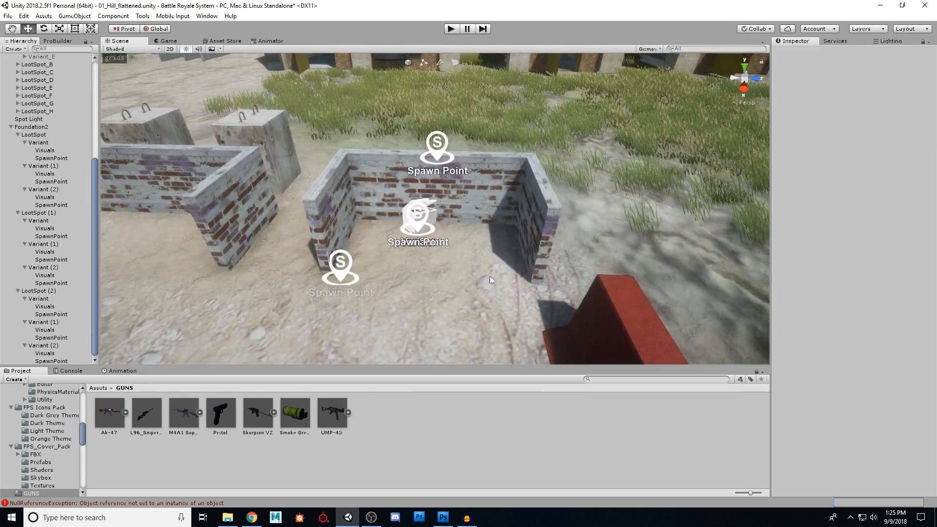
click(48, 191)
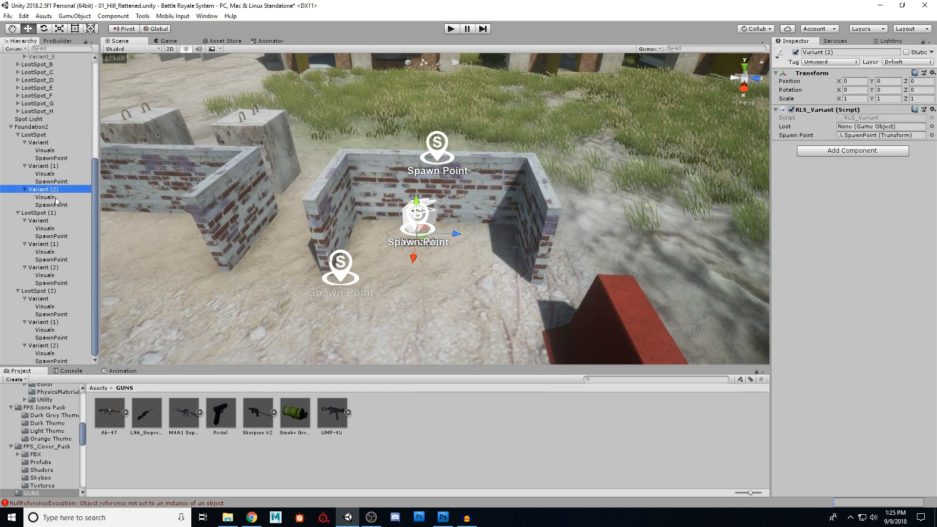
key(Delete)
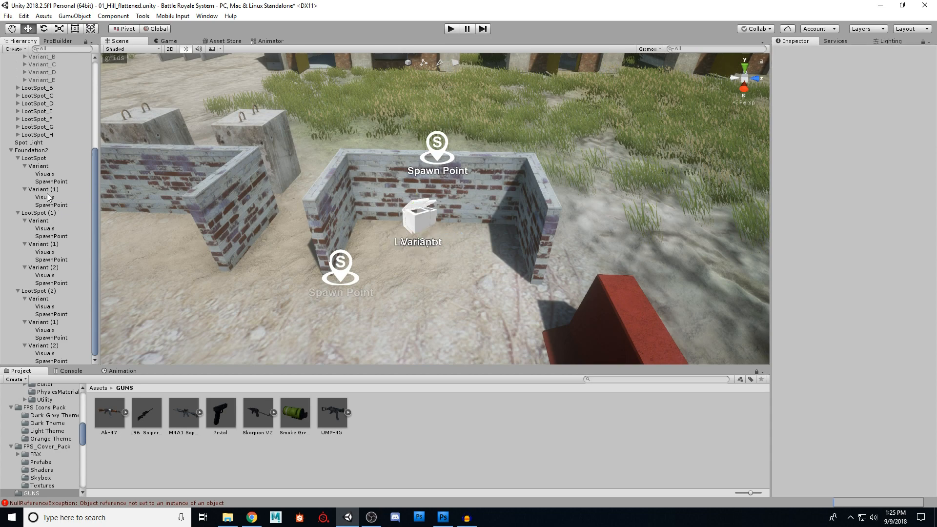
Delete LootSpot (1) from Foundation2 and collapse LootSpot (2) in the hierarchy.
click(30, 213)
click(18, 212)
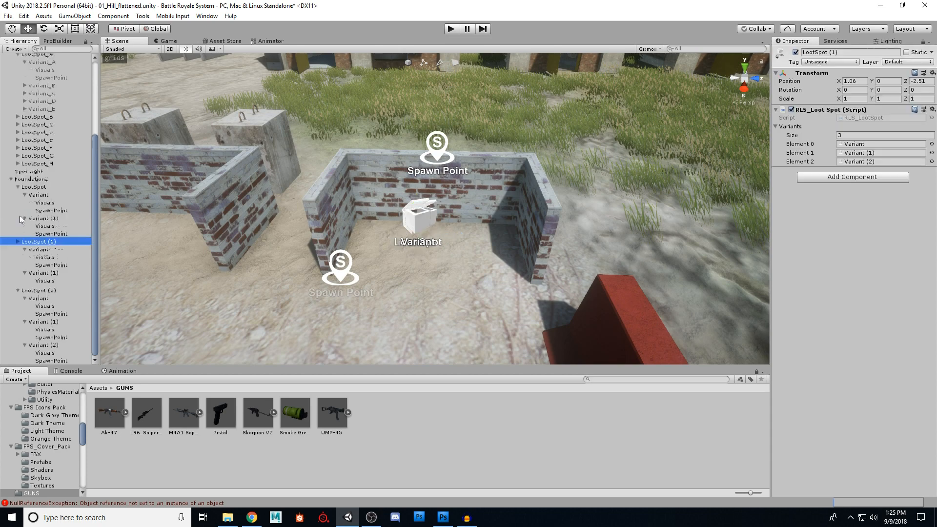
key(Delete)
click(19, 292)
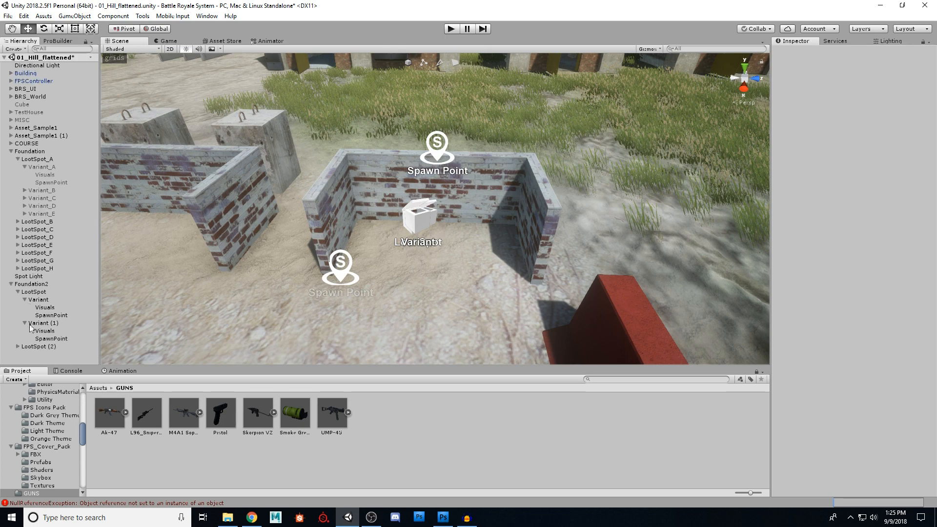
click(33, 347)
key(Delete)
click(30, 285)
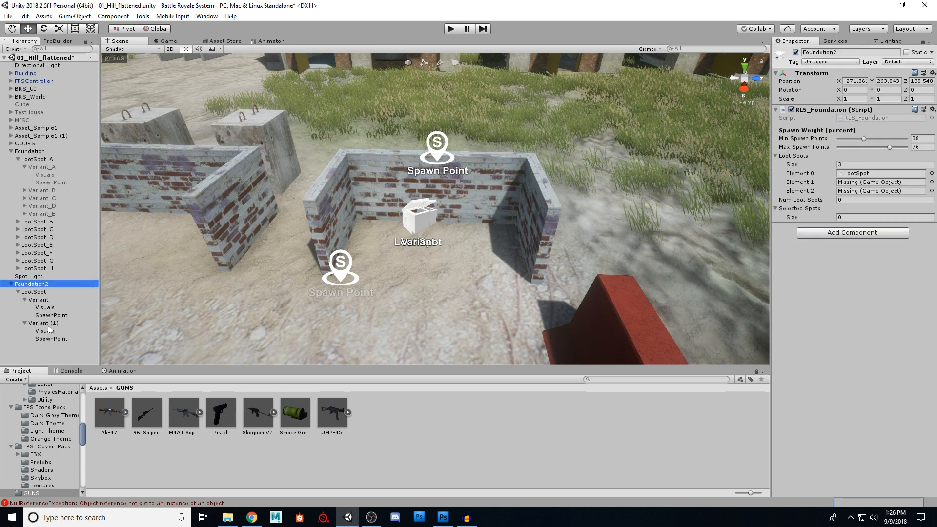
click(18, 292)
click(37, 293)
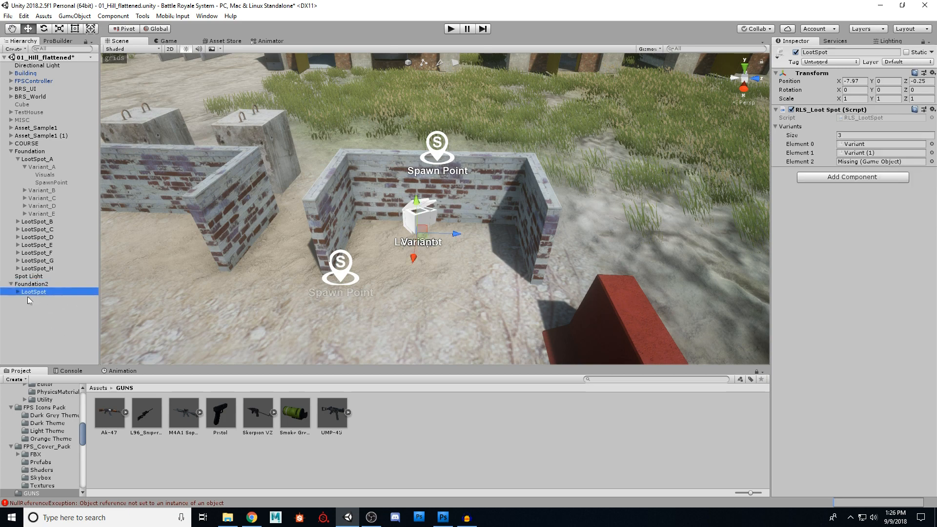
right_drag(240, 280, 233, 291)
key(ctrl+z)
key(ctrl+z)
key(ctrl+z)
key(ctrl+z)
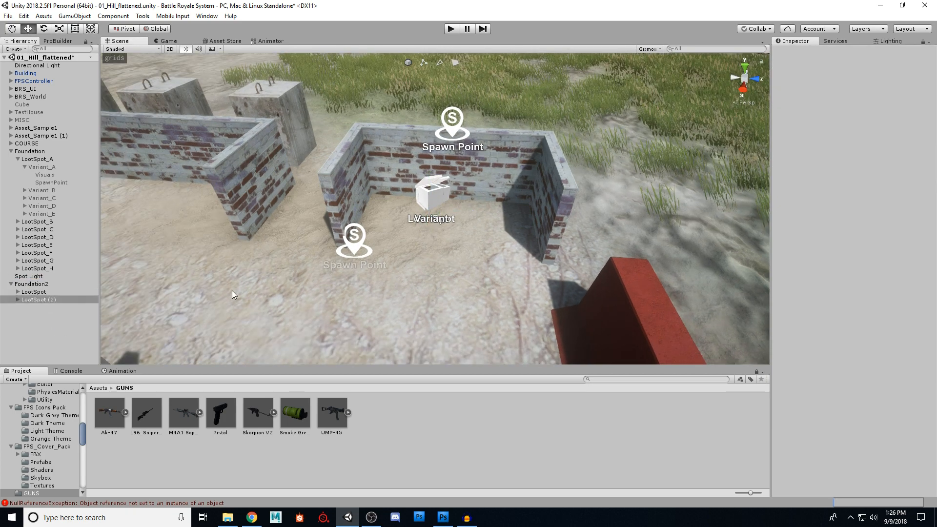
Delete Variant (2) from LootSpot (2) under Foundation2.
click(19, 300)
click(35, 300)
right_drag(501, 260, 512, 296)
key(s)
key(w)
scroll(97, 259, down, 1)
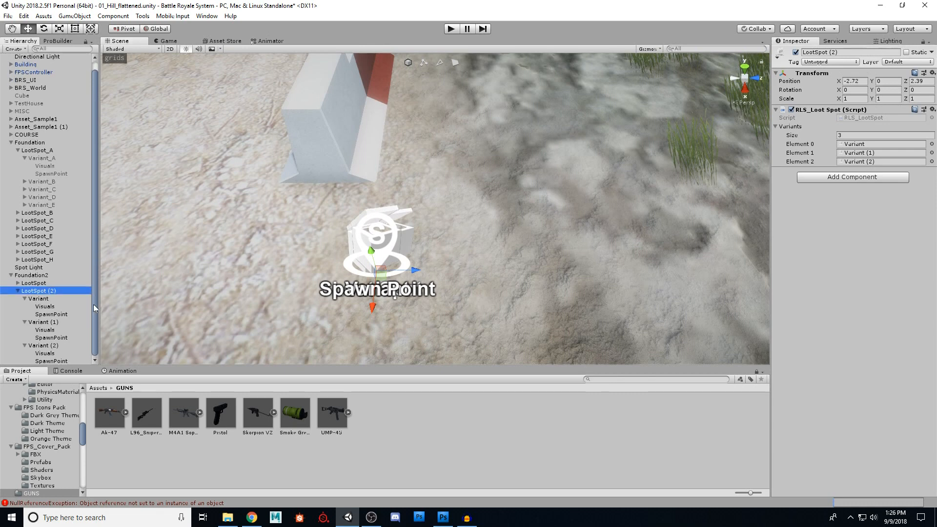
click(44, 346)
key(Delete)
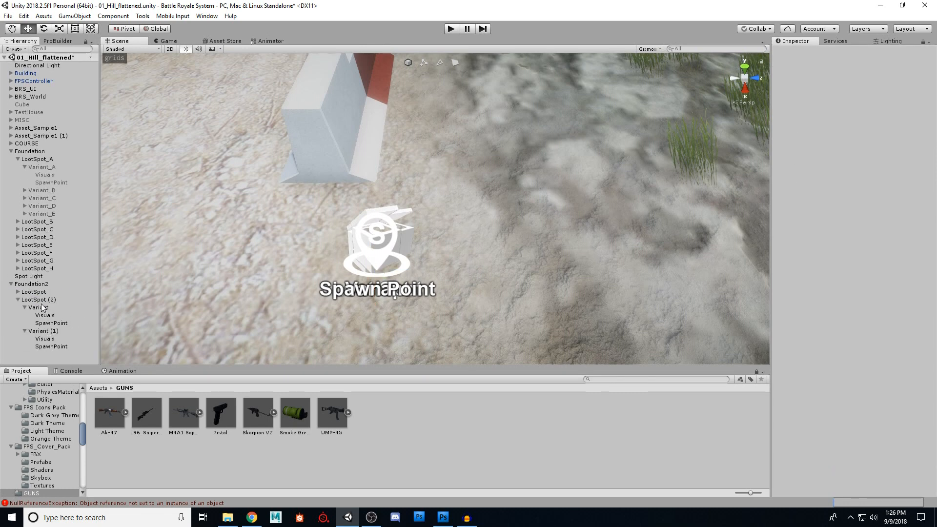
Set Foundation2's Loot Spots size to 2 and assign LootSpot to Element 0 and LootSpot (2) to Element 1.
click(34, 285)
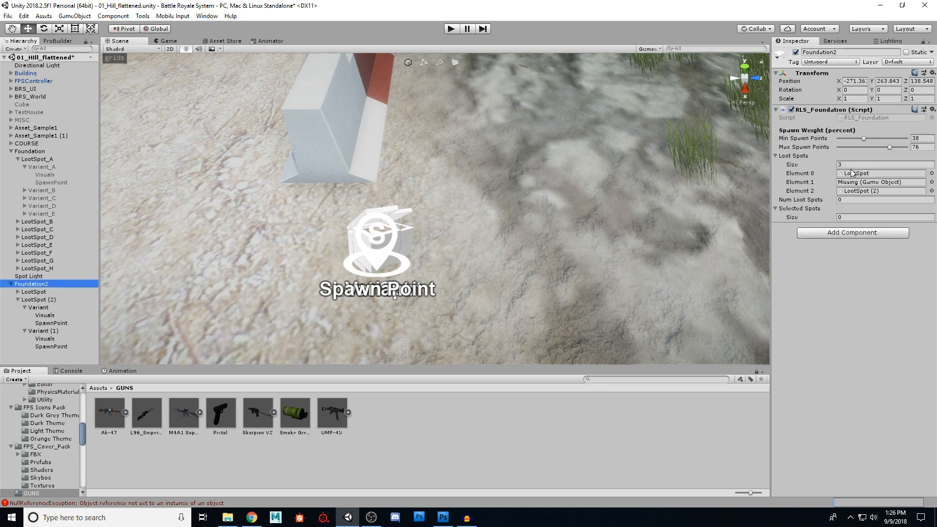
click(844, 165)
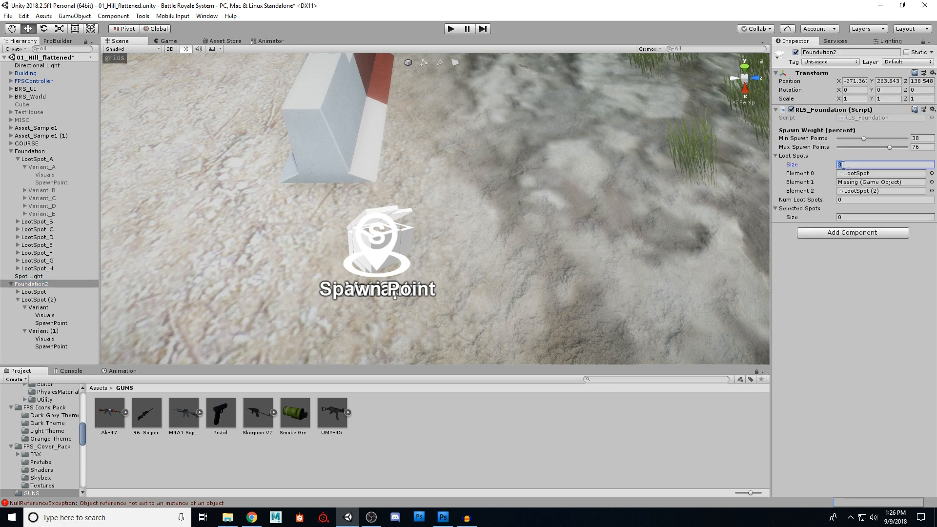
text(2)
key(Return)
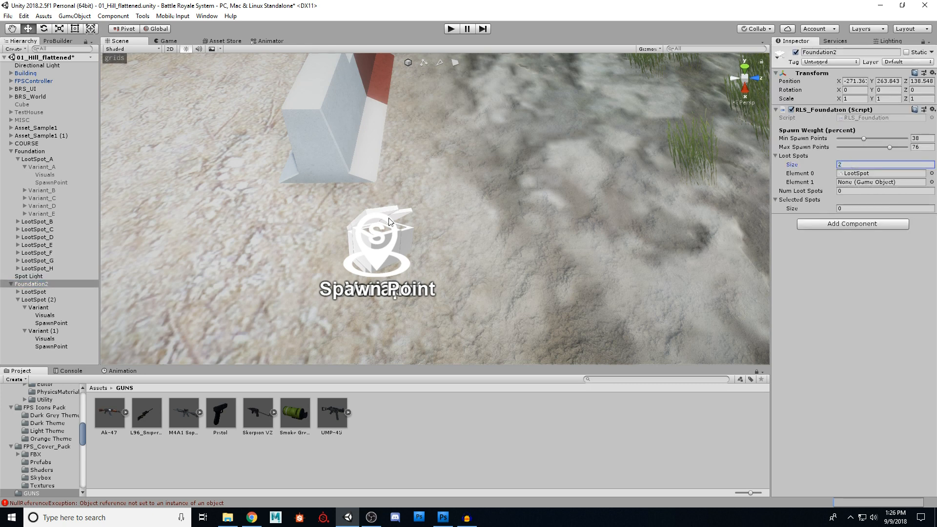
drag(37, 293, 852, 174)
drag(30, 300, 886, 182)
Move LootSpot (2)'s Variant to about X -0.573, Z -1.066 and its Variant (1) to about X -0.738, Z 0.843.
double_click(49, 310)
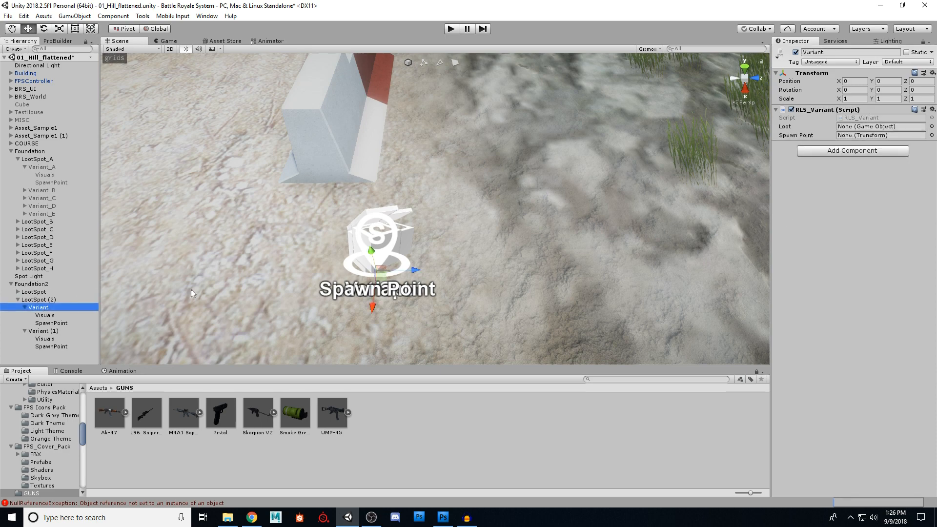
drag(452, 235, 302, 157)
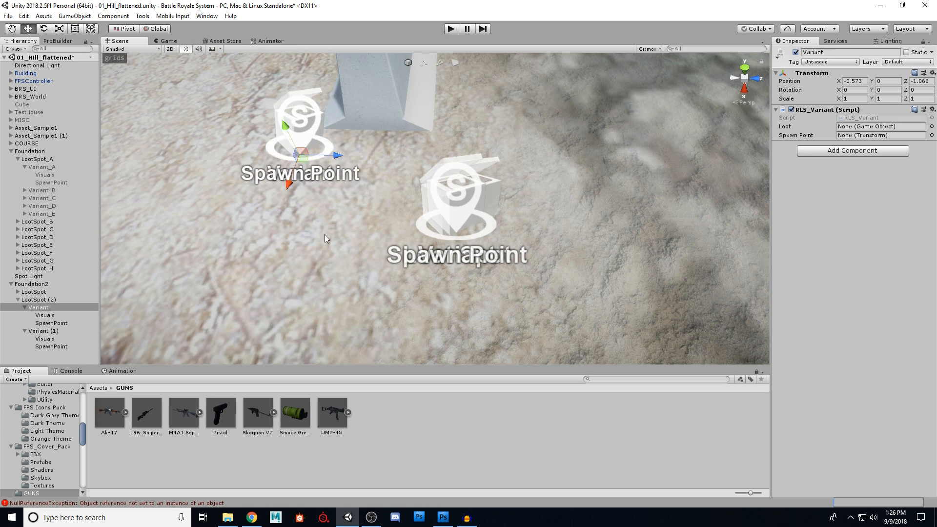
click(43, 331)
drag(452, 239, 573, 147)
right_drag(409, 251, 414, 243)
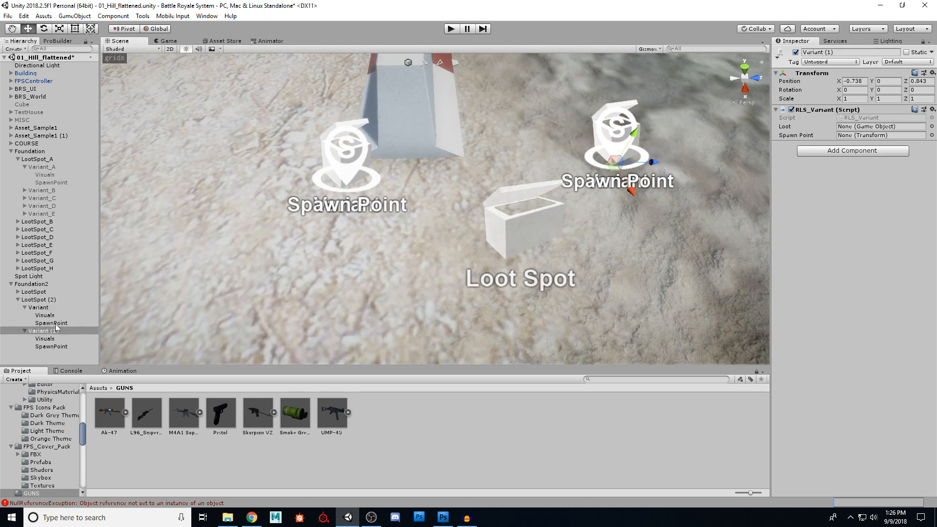
Assign the Smoke Grenade prefab as Loot of LootSpot (2)'s Variant and its SpawnPoint child as the Spawn Point.
click(42, 307)
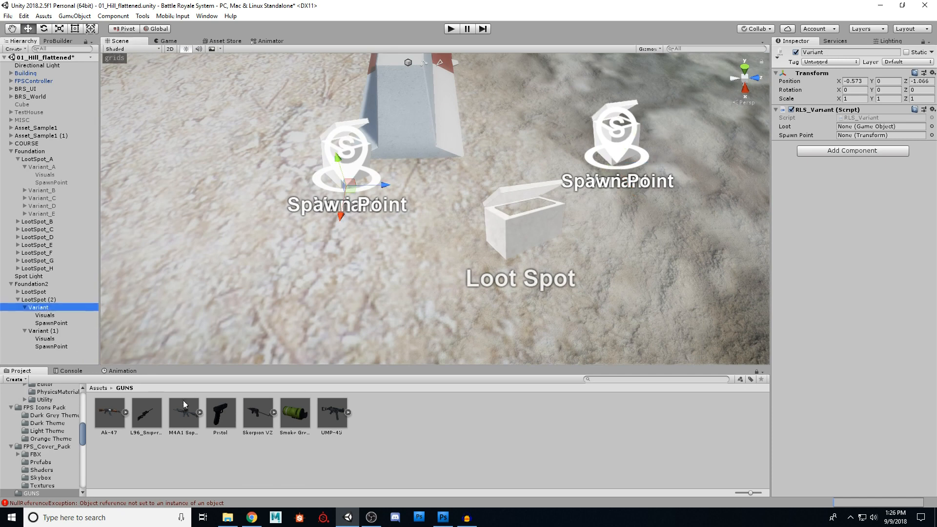
drag(303, 421, 850, 150)
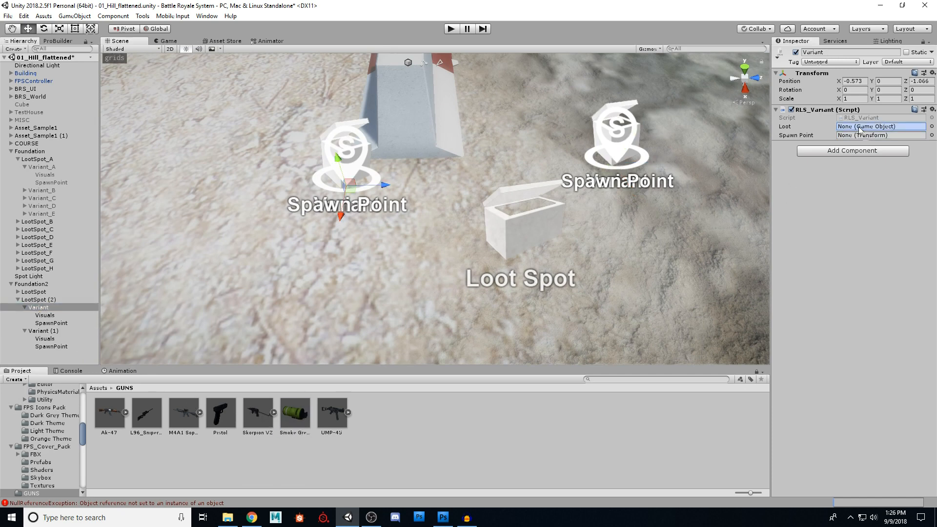
drag(40, 324, 514, 263)
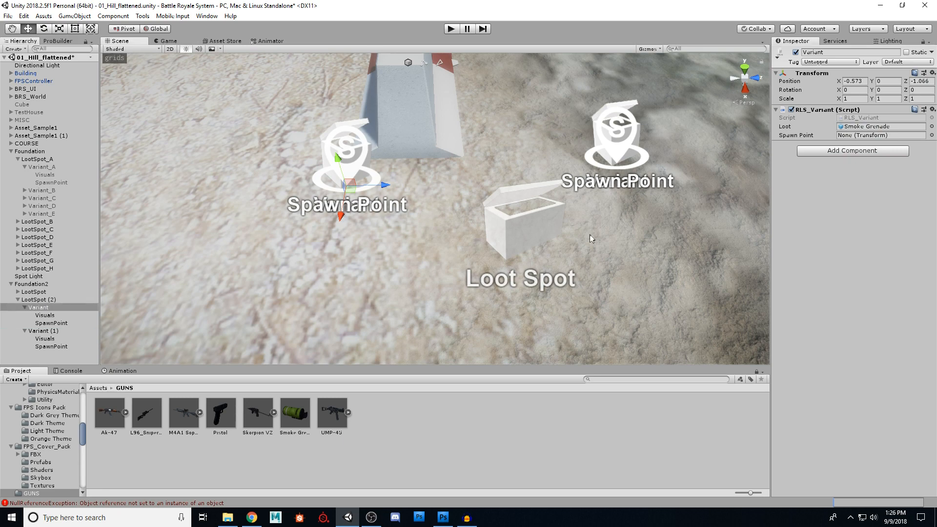
Add a preview Smoke Grenade beneath the SpawnPoint of LootSpot (2)'s Variant.
drag(273, 406, 55, 326)
right_drag(294, 247, 415, 250)
key(f)
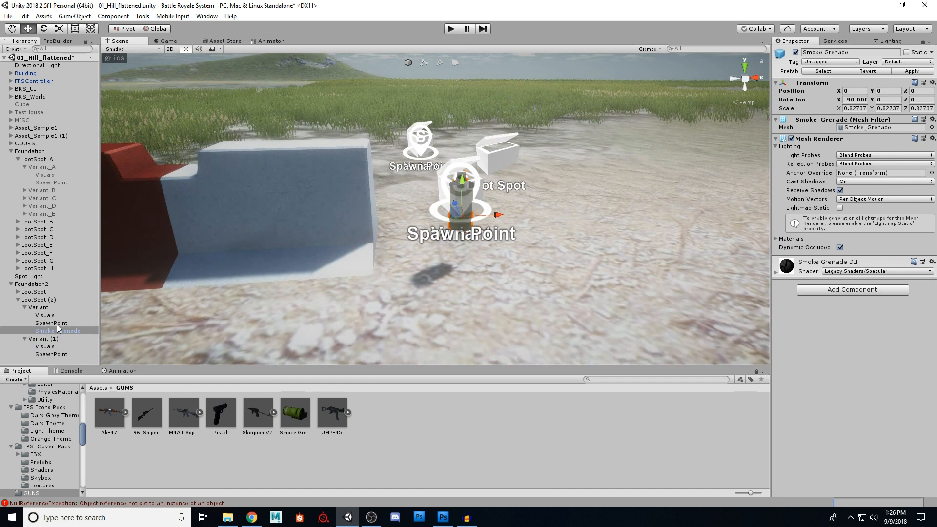
drag(56, 330, 56, 325)
click(56, 324)
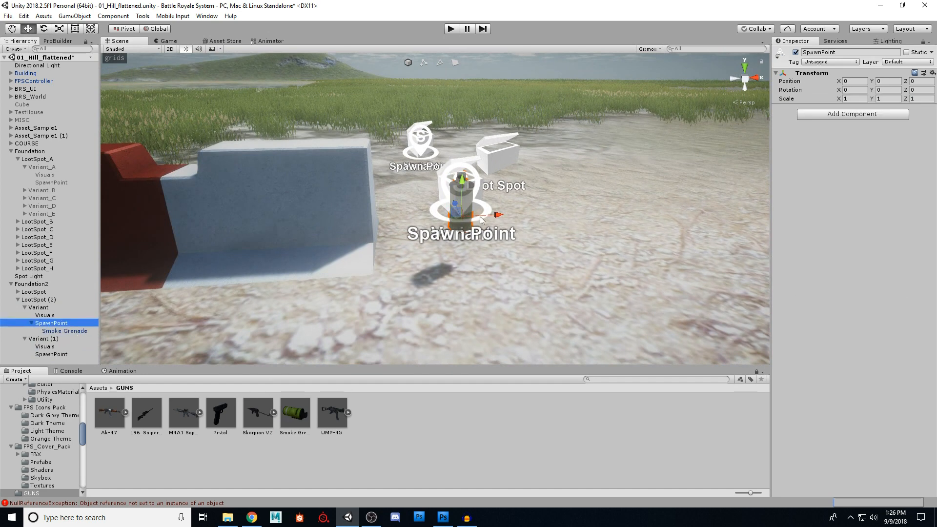
Move the SpawnPoint of LootSpot (2)'s Variant to the ground beside the concrete barrier and rotate it.
drag(453, 217, 378, 251)
right_drag(378, 252, 335, 223)
key(e)
drag(362, 277, 244, 297)
Delete the preview Smoke Grenade from beneath the Variant's SpawnPoint.
right_drag(430, 244, 125, 324)
key(s)
click(74, 331)
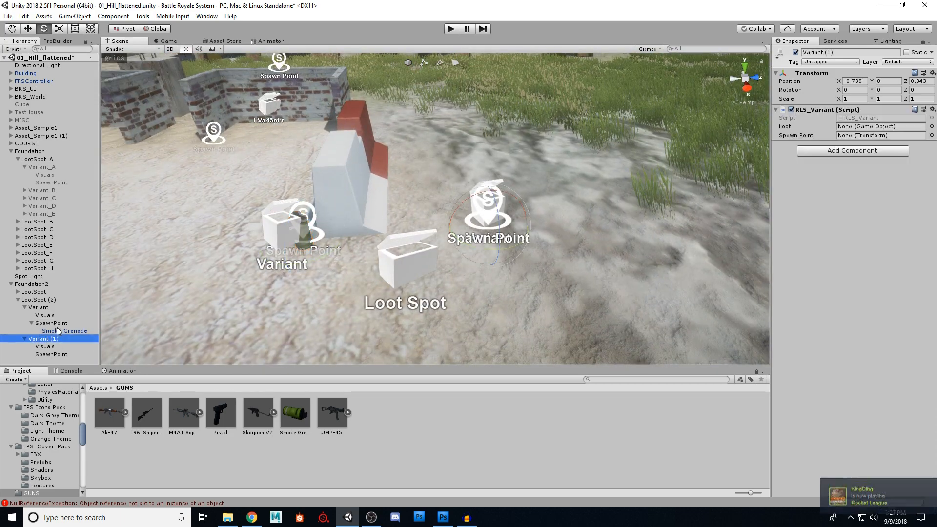
key(Delete)
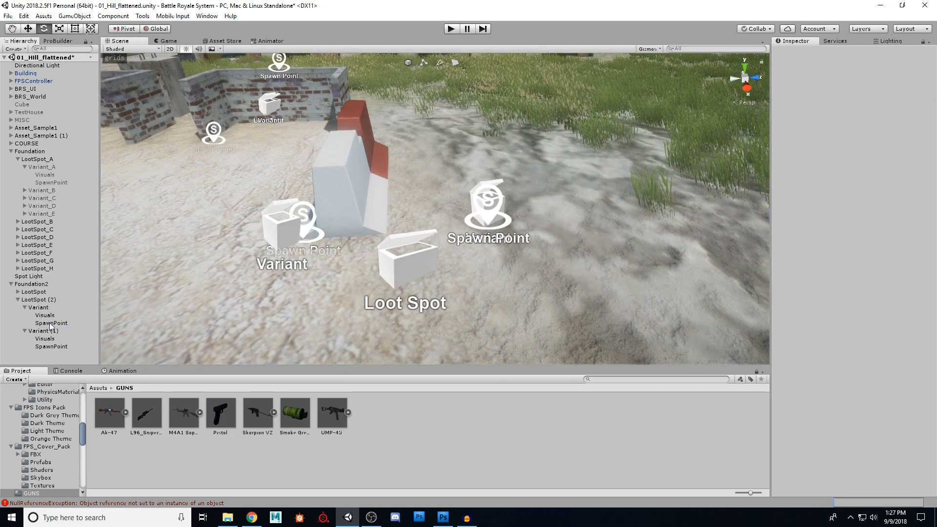
Assign the M4A1 Sopmod prefab as Loot of LootSpot (2)'s Variant (1) and its SpawnPoint child as the Spawn Point.
click(43, 316)
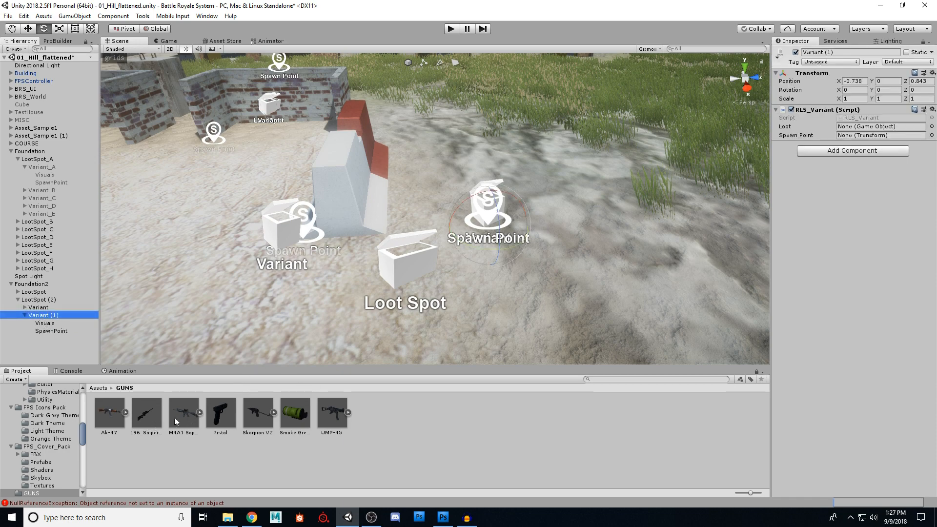
drag(176, 423, 805, 166)
drag(51, 331, 796, 148)
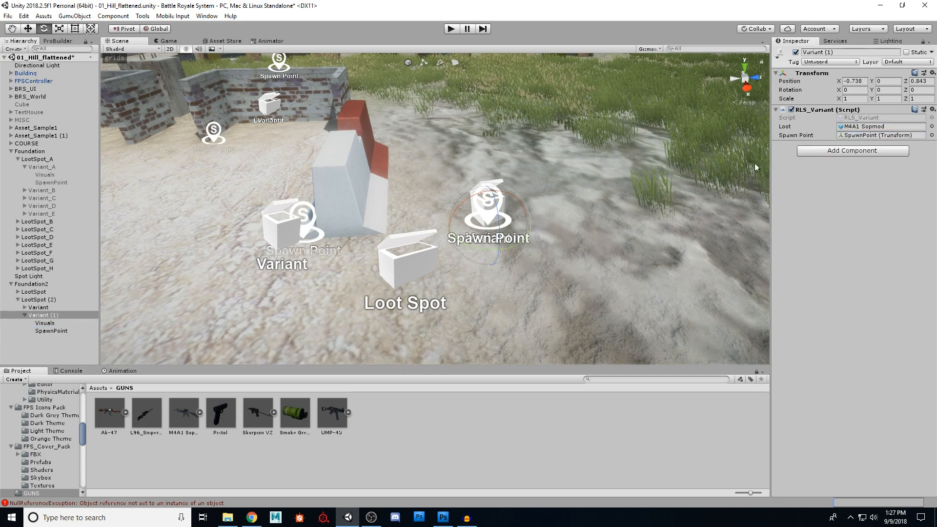
Add a preview M4A1 Sopmod under Variant (1)'s SpawnPoint and rotate the SpawnPoint to about 88.4 degrees in Y.
right_drag(546, 268, 415, 267)
key(w)
key(s)
key(w)
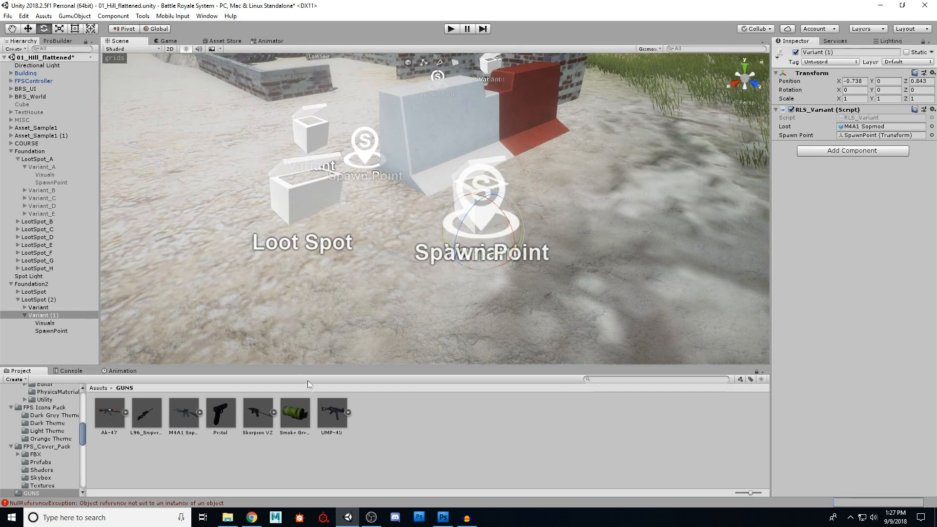
drag(177, 423, 56, 334)
click(55, 334)
alt+drag(547, 215, 293, 289)
scroll(438, 297, down, 3)
scroll(461, 288, down, 1)
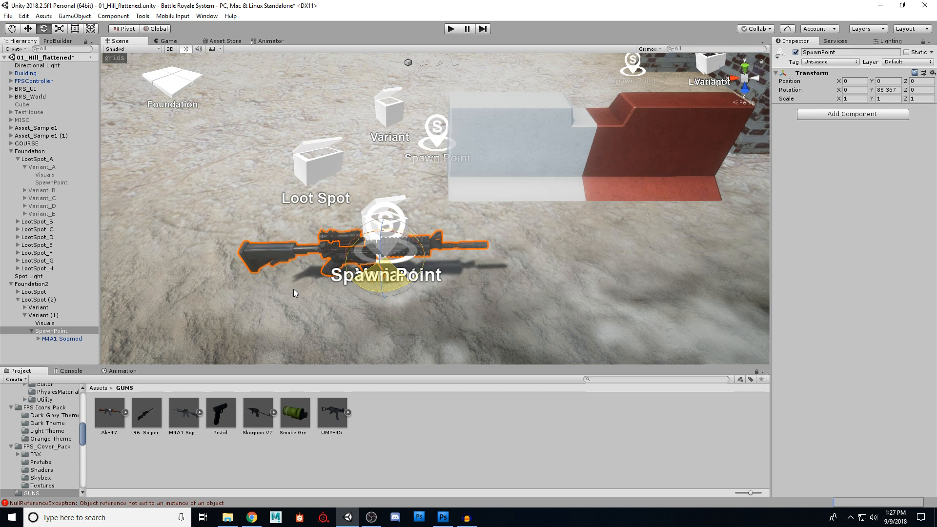
Turn Variant (1)'s SpawnPoint to about -90.1 degrees in Z and move it beside the barrier at about X -0.924, Y -0.312, Z -0.63.
drag(380, 279, 377, 180)
key(w)
drag(392, 265, 504, 203)
key(w)
right_drag(504, 203, 490, 110)
key(s)
drag(400, 117, 398, 183)
key(s)
right_drag(398, 183, 614, 336)
key(w)
key(s)
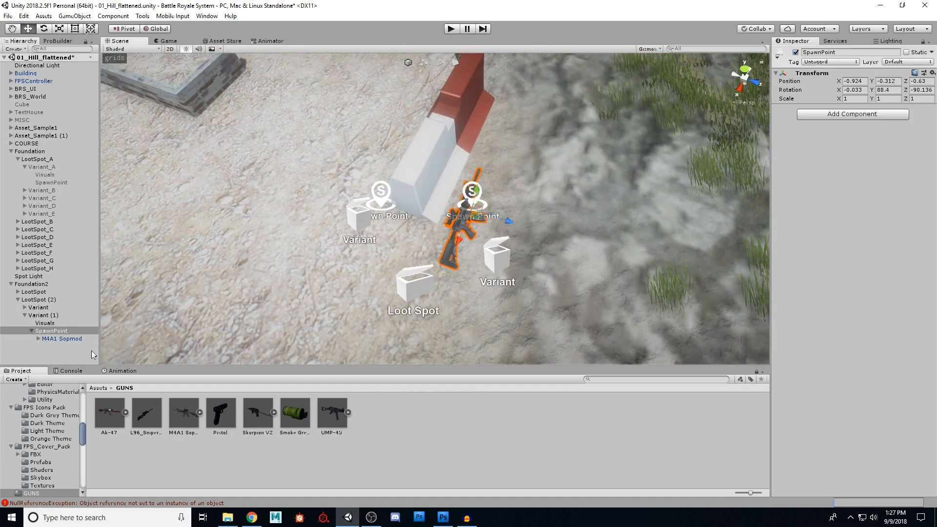
Delete the preview M4A1 Sopmod from beneath the SpawnPoint of LootSpot (2)'s Variant (1).
click(64, 339)
key(Delete)
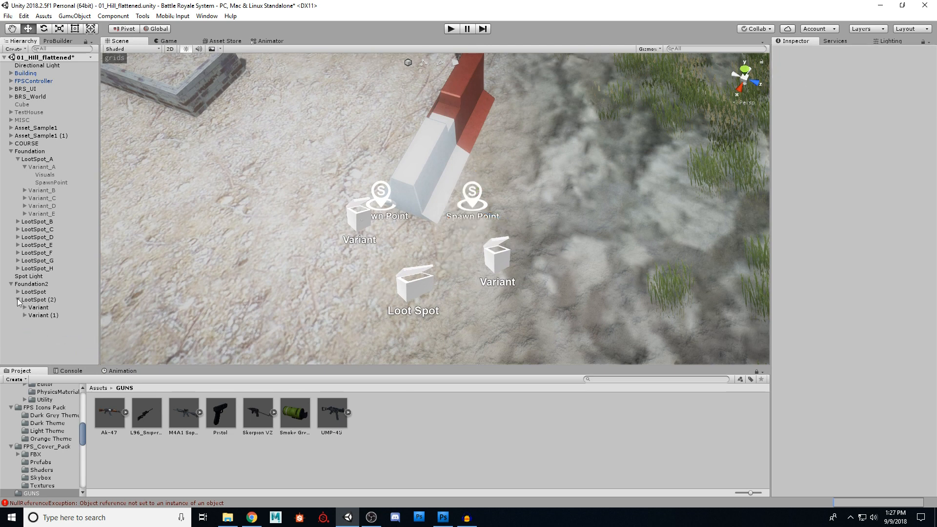
Set the Variants list size to 2 on both LootSpot and LootSpot (2) under Foundation2.
click(18, 300)
click(18, 292)
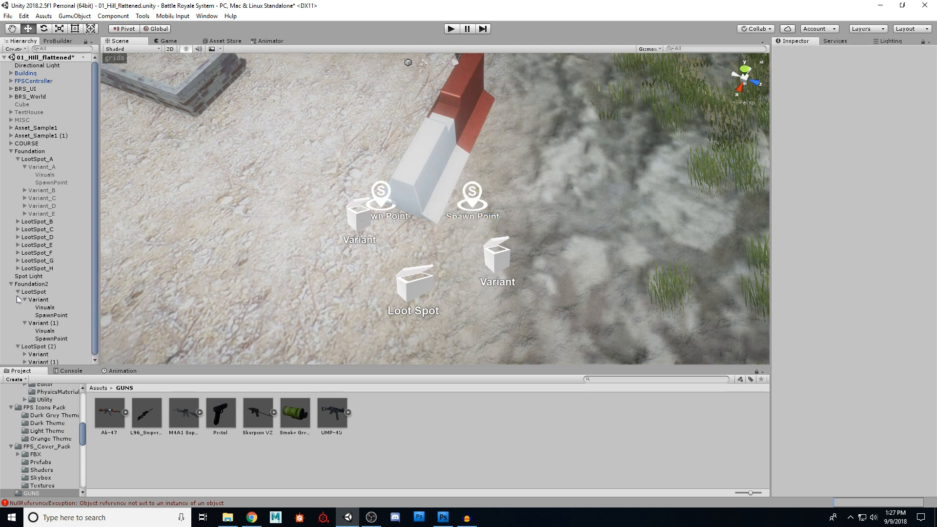
click(24, 324)
click(25, 299)
click(34, 292)
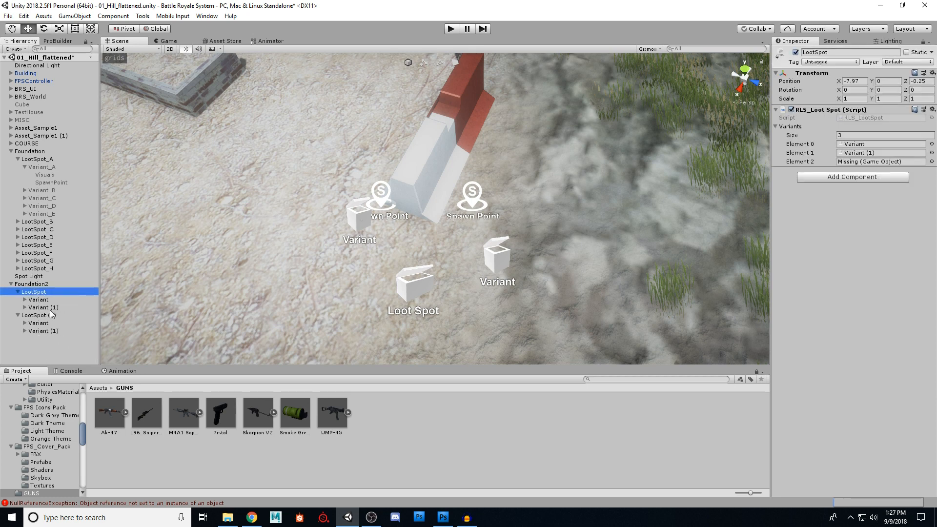
click(847, 135)
text(2)
key(Return)
click(41, 315)
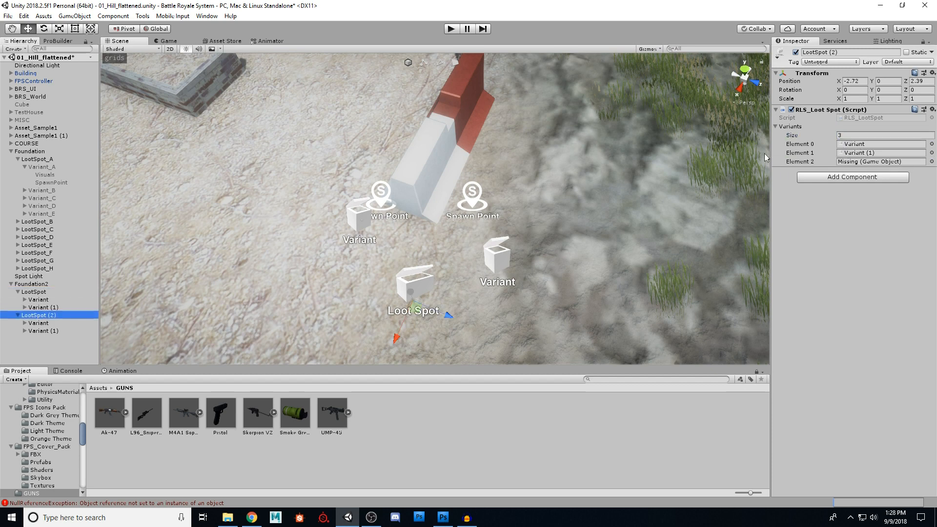
click(848, 135)
text(2)
key(Return)
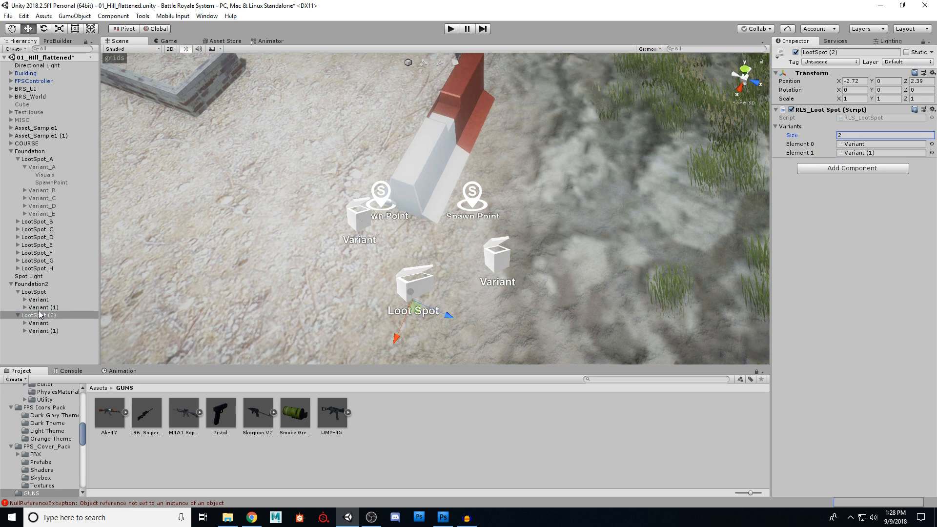
Play-test the scene with Foundation2 selected, inspect the loot around the brick walls and red-and-white barrier, and stop play mode.
click(34, 292)
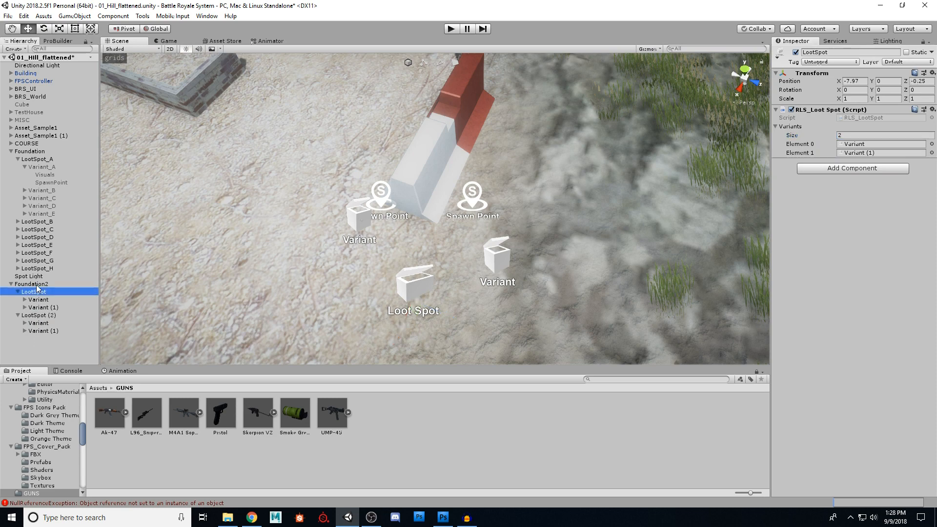
click(37, 285)
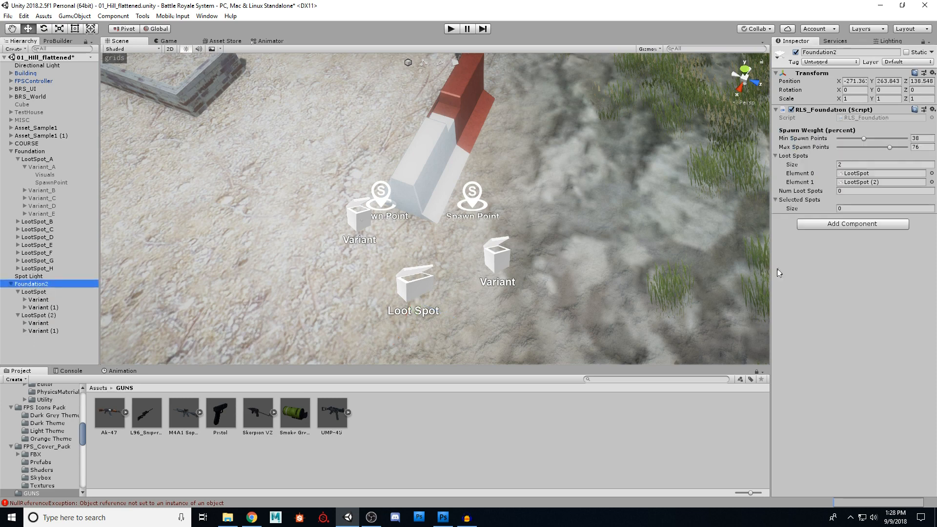
key(s)
right_drag(452, 150, 431, 108)
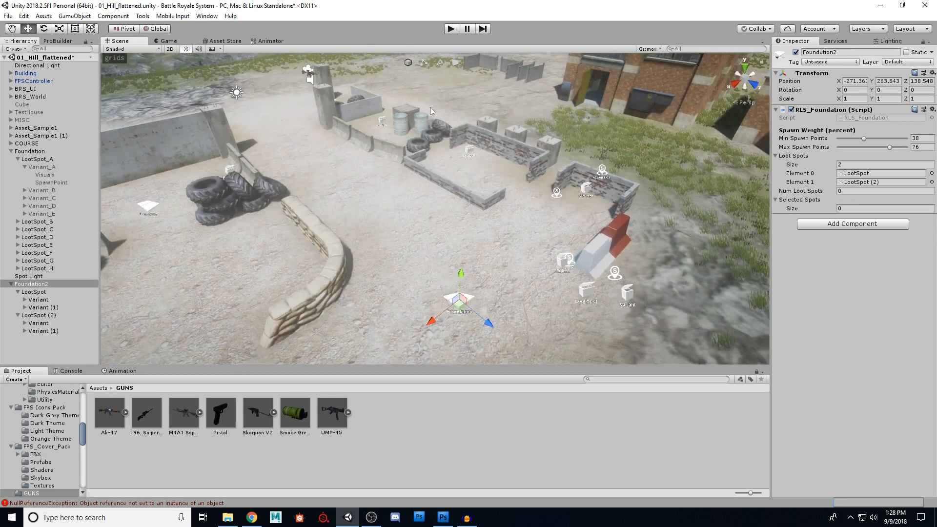
click(451, 29)
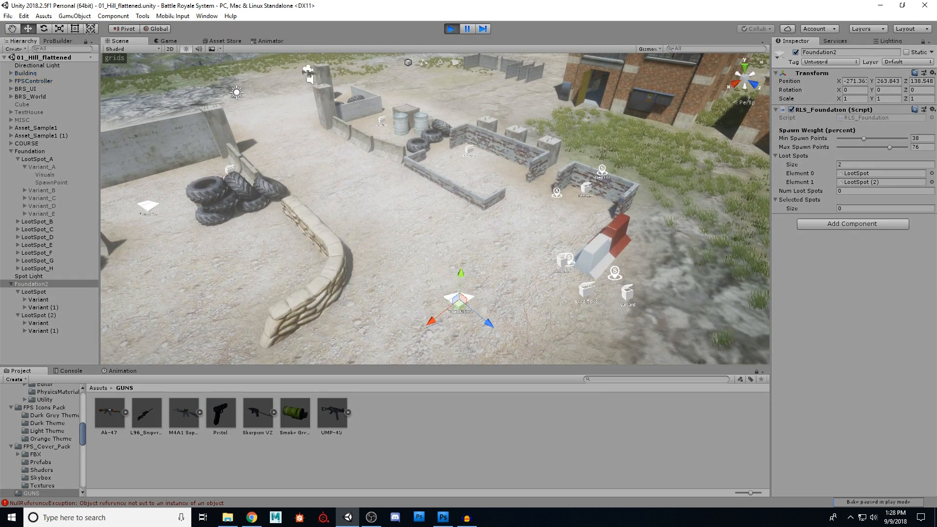
key(w)
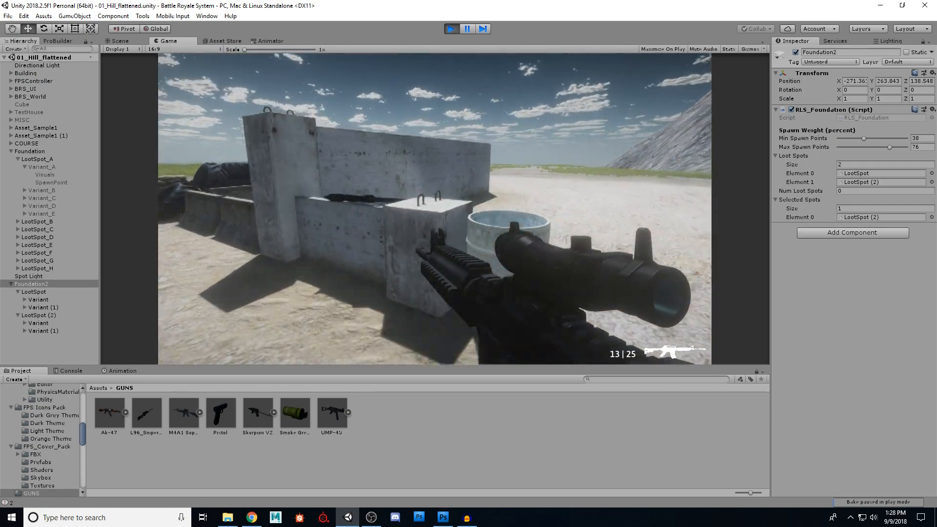
key(w)
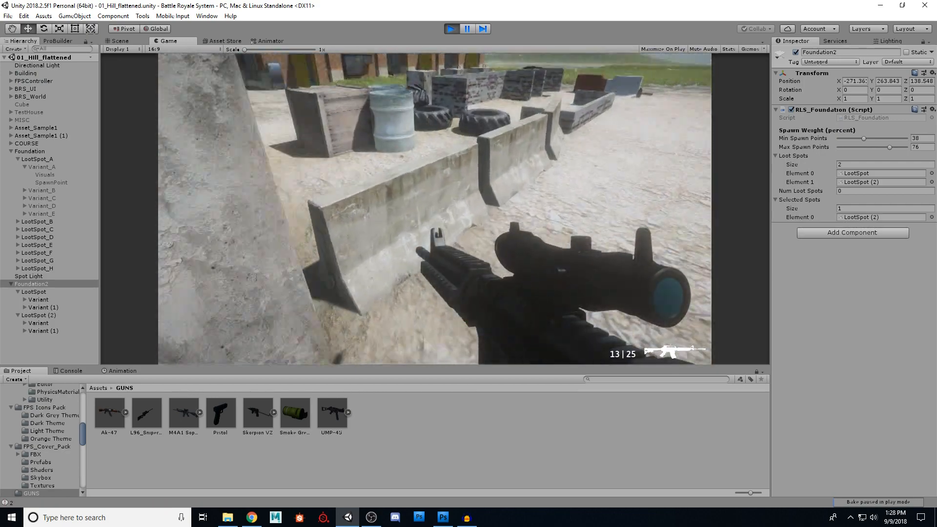
key(w)
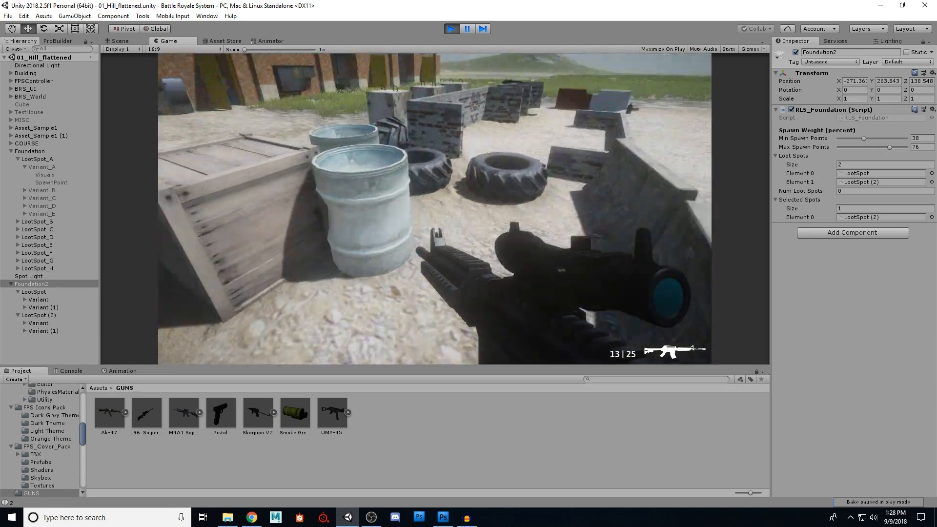
key(w)
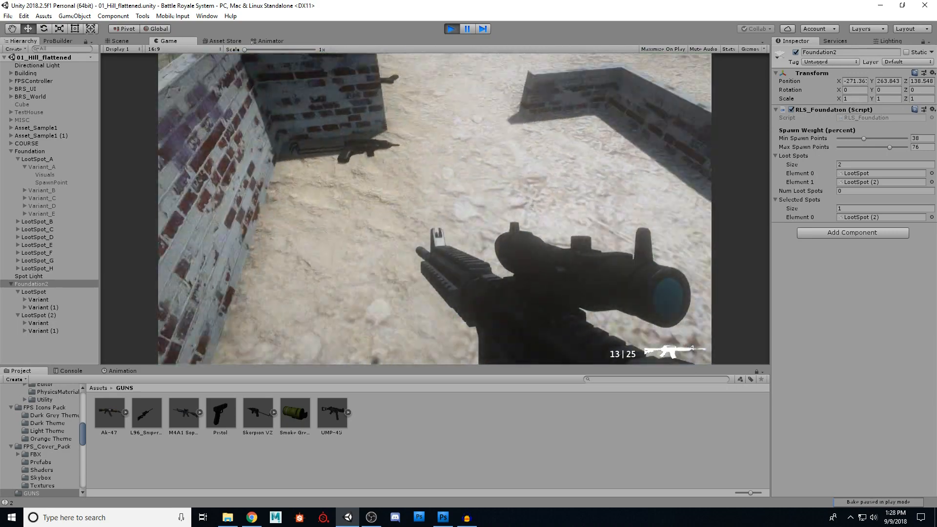
key(w)
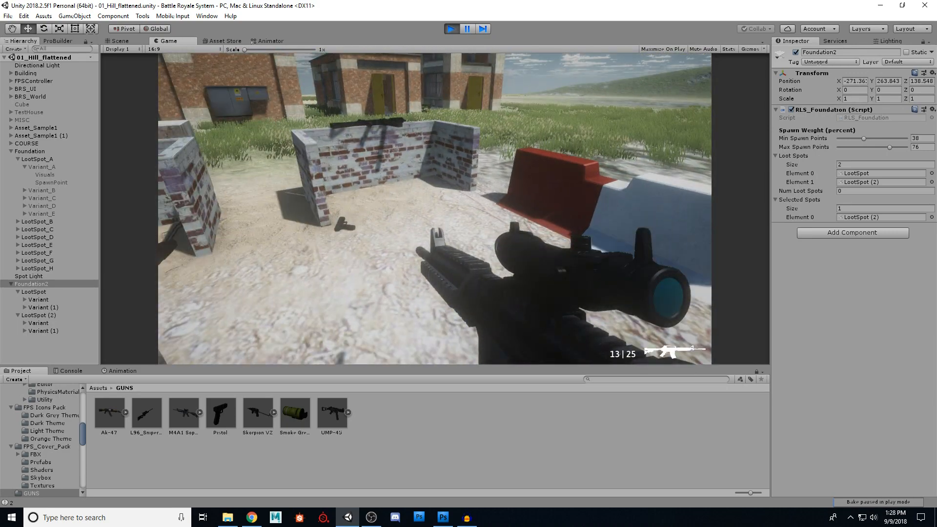
key(d)
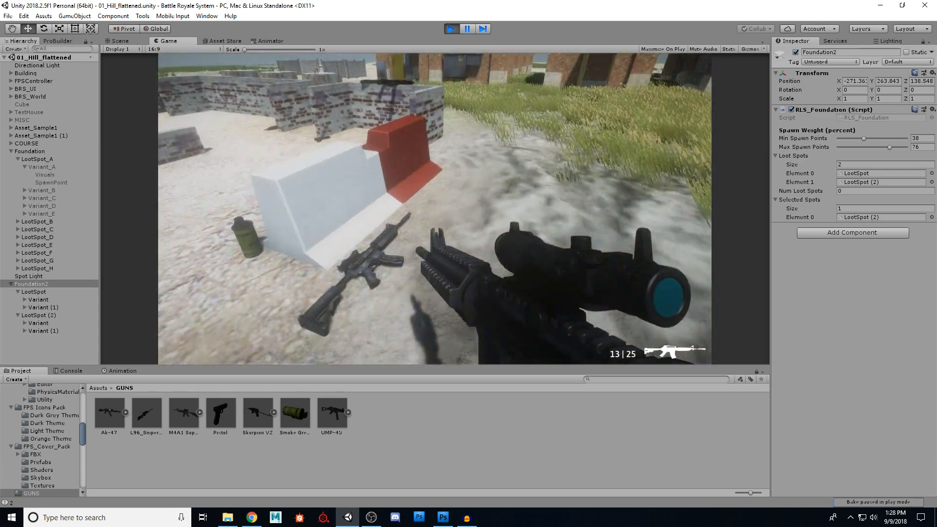
key(a)
key(d)
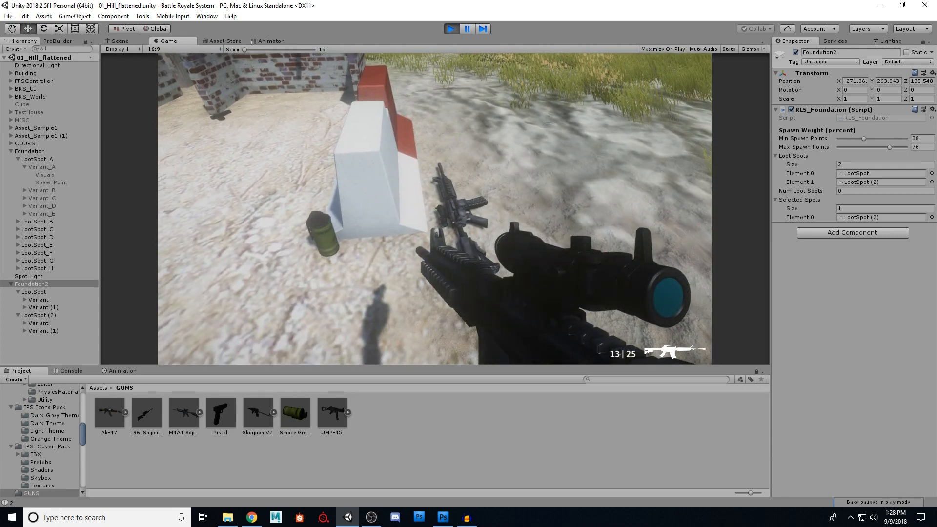
key(a)
key(w)
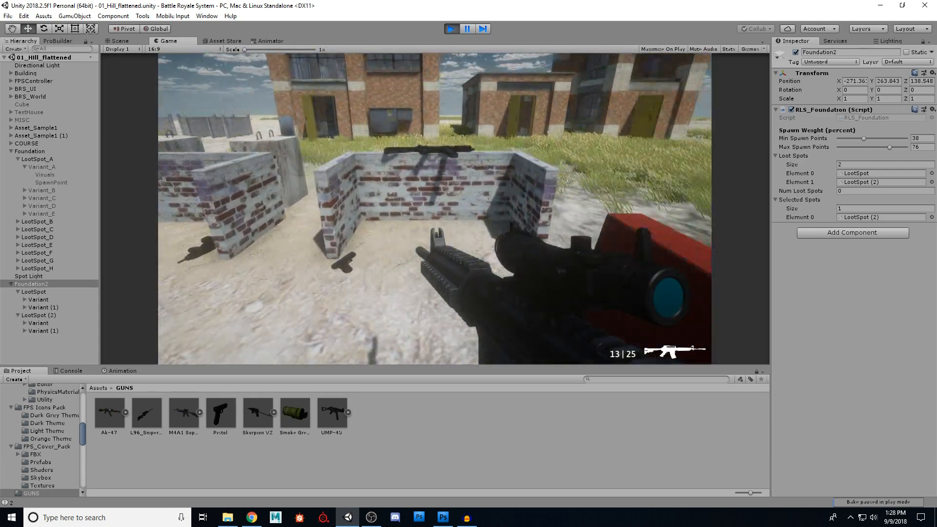
key(s)
key(d)
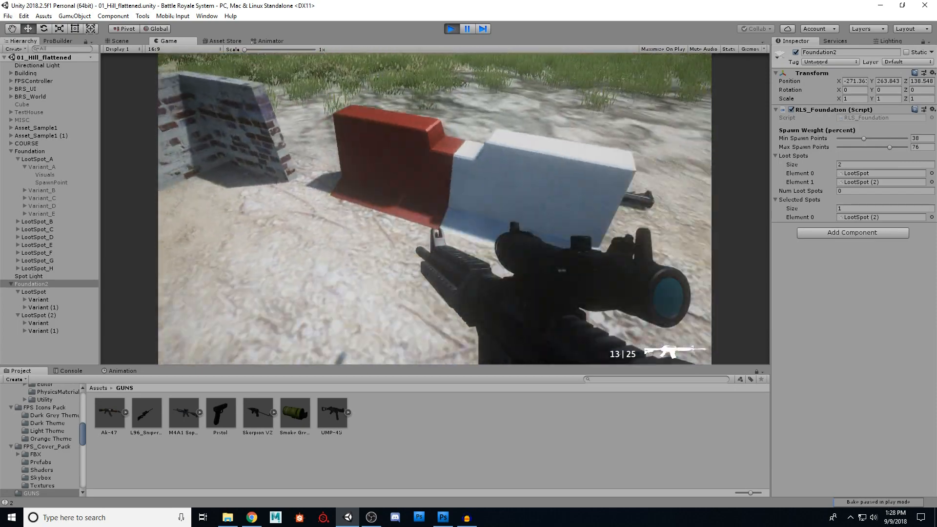
key(d)
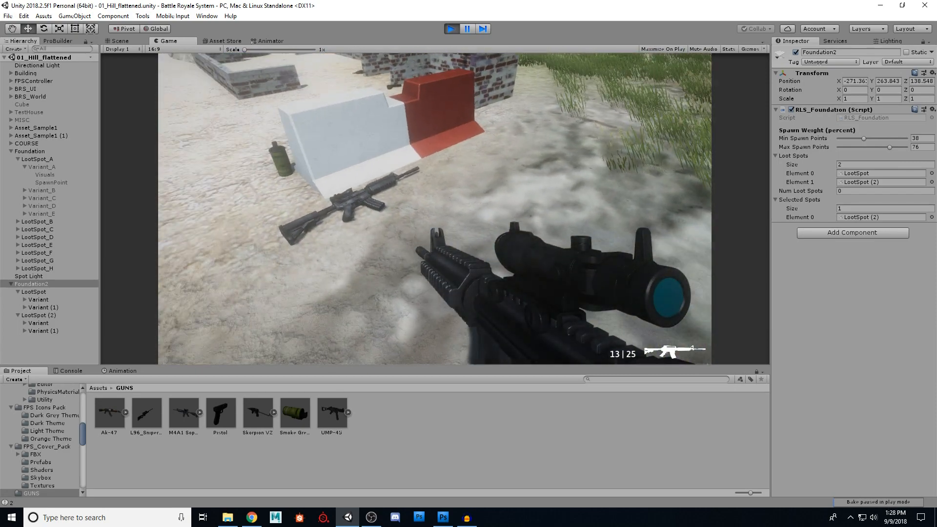
key(w)
key(s)
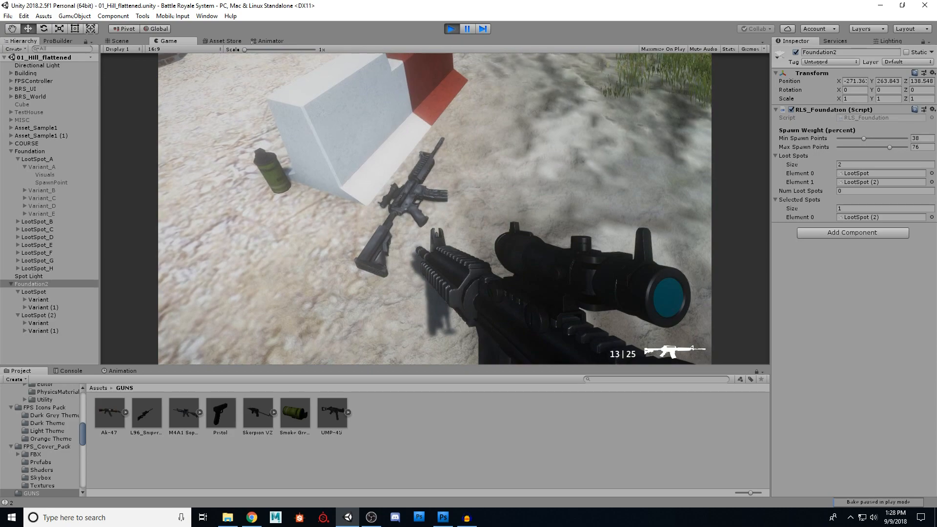
key(w)
key(w)
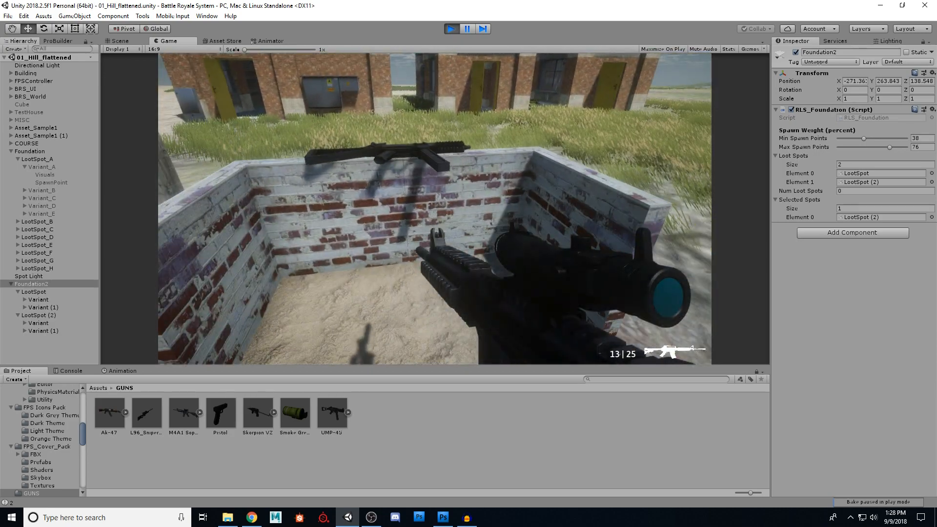
key(w)
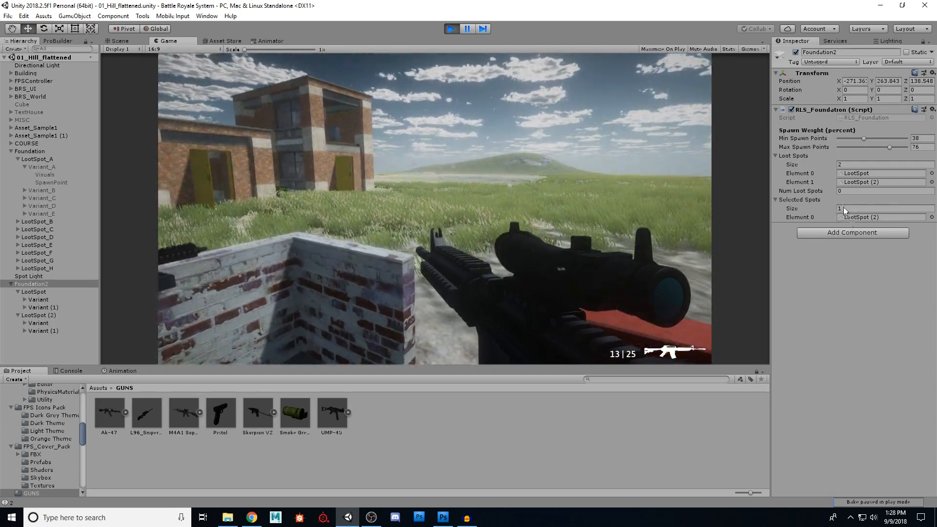
click(454, 33)
click(453, 30)
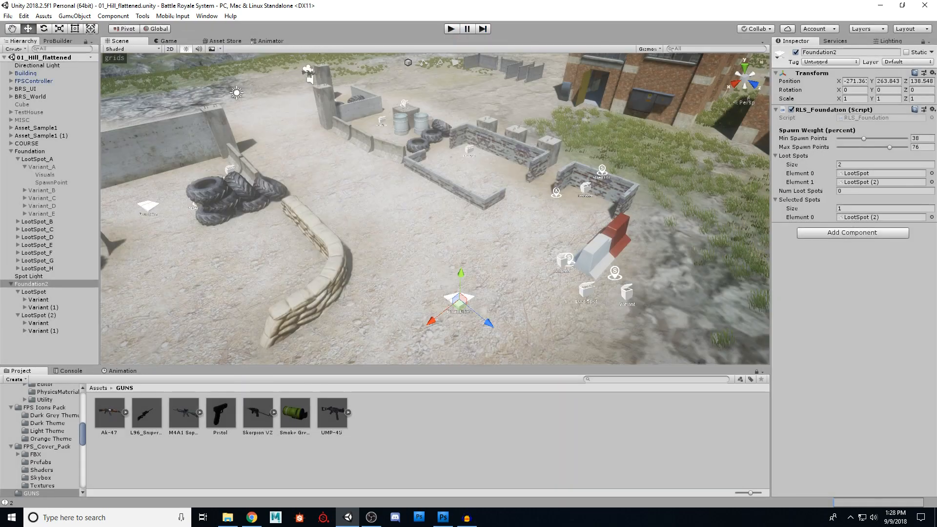
Deactivate all four Variant objects under Foundation2's LootSpot and LootSpot (2) together.
click(39, 300)
key(f)
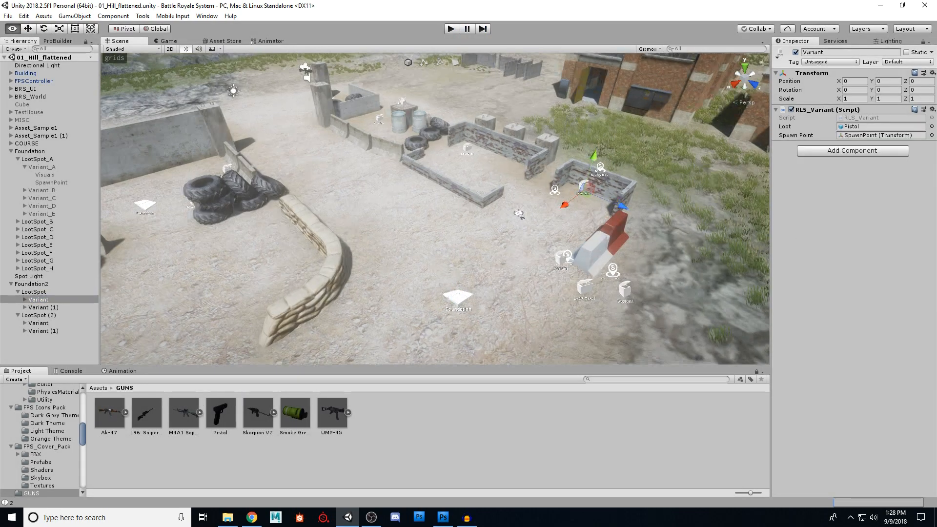
ctrl+click(44, 308)
ctrl+click(39, 323)
ctrl+click(44, 331)
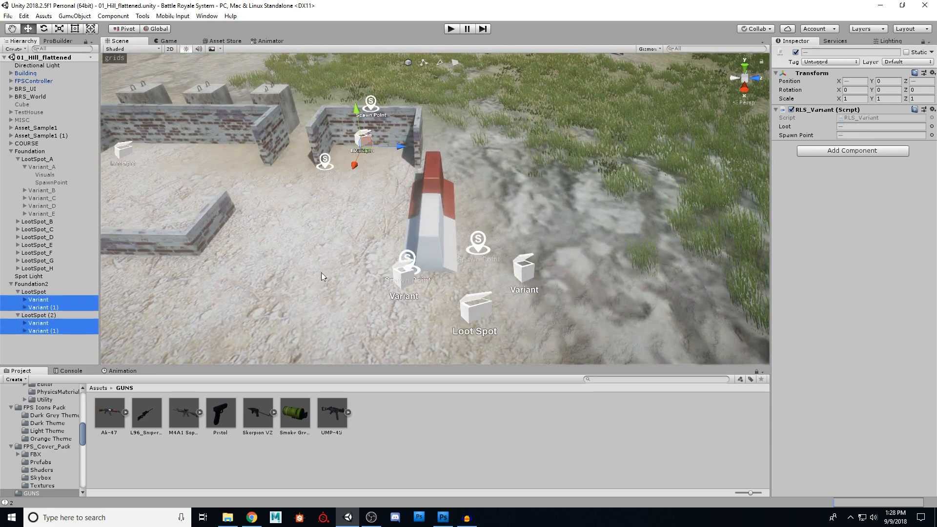
click(797, 53)
mouse_move(431, 234)
right_down()
mouse_move(418, 227)
mouse_move(433, 232)
right_up()
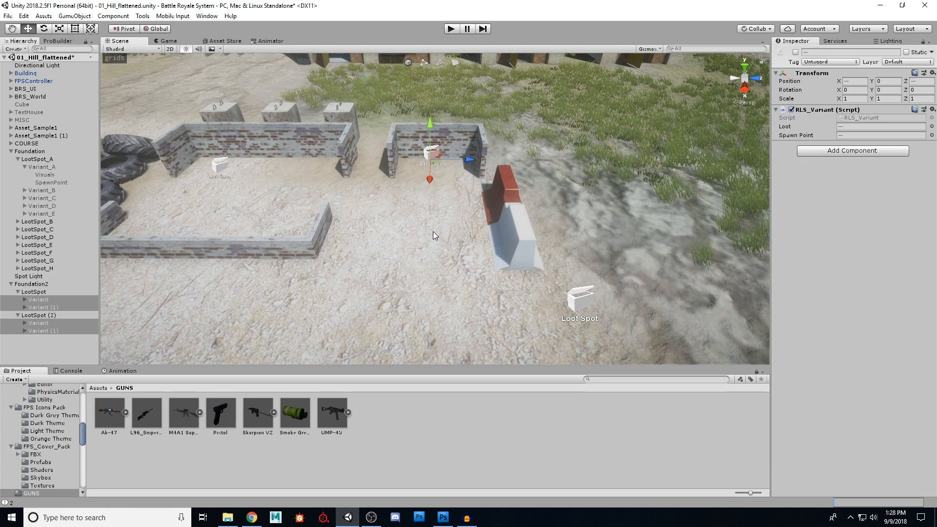
Play-test the scene with Foundation2 selected, check the spawned loot around the course and red-and-white barrier, and stop play mode.
click(20, 285)
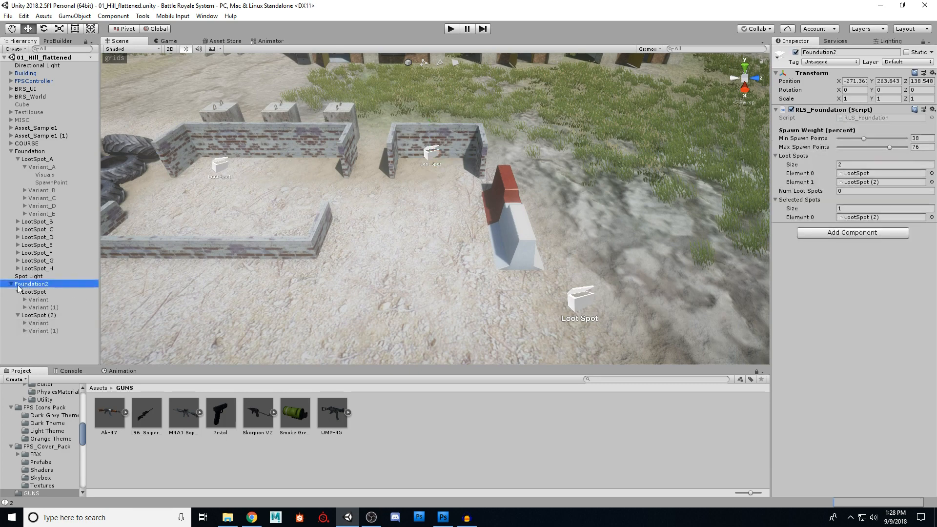
click(454, 30)
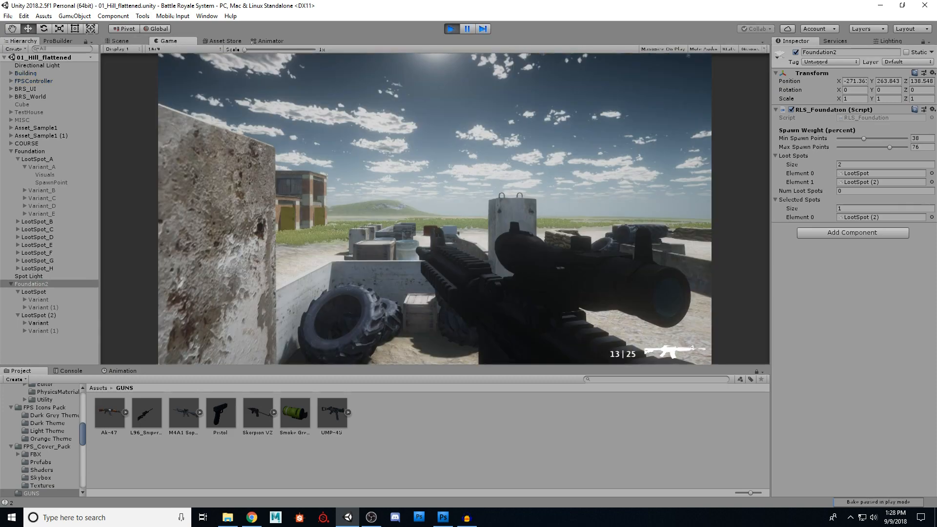
key(w)
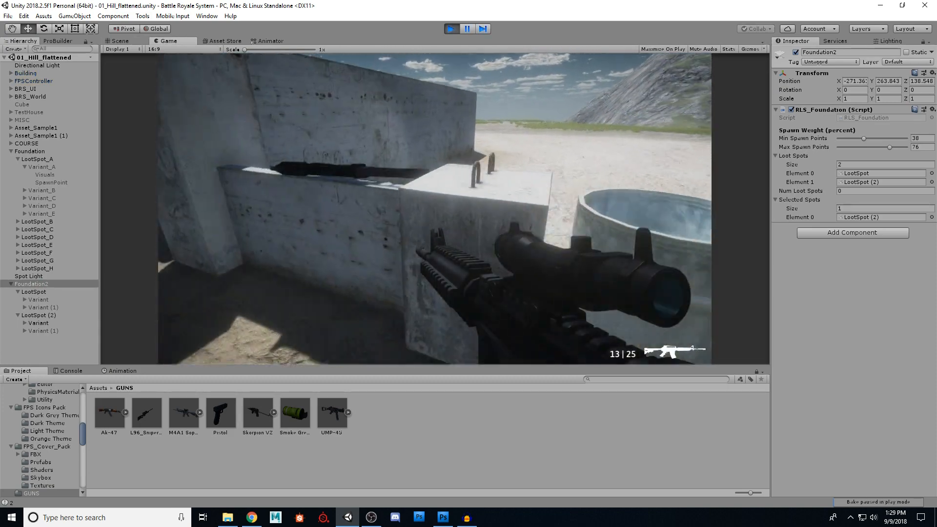
key(w)
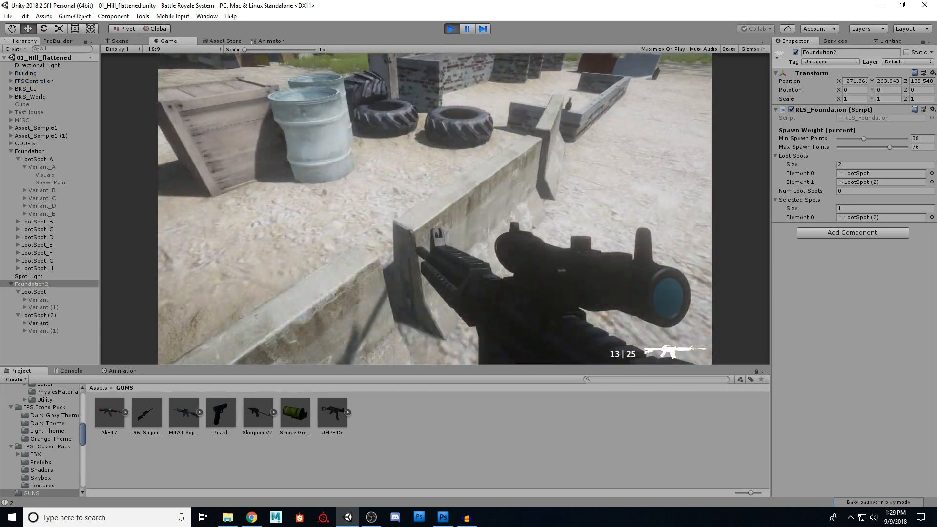
key(w)
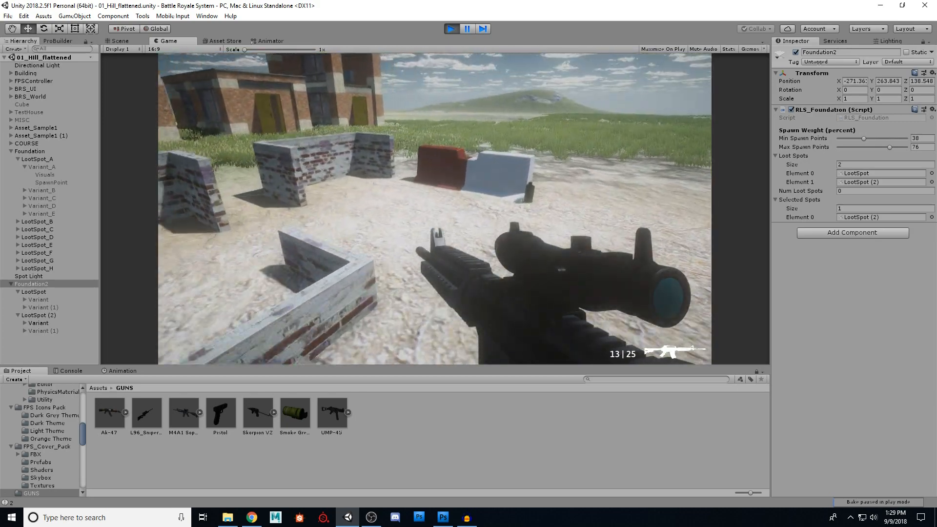
key(s)
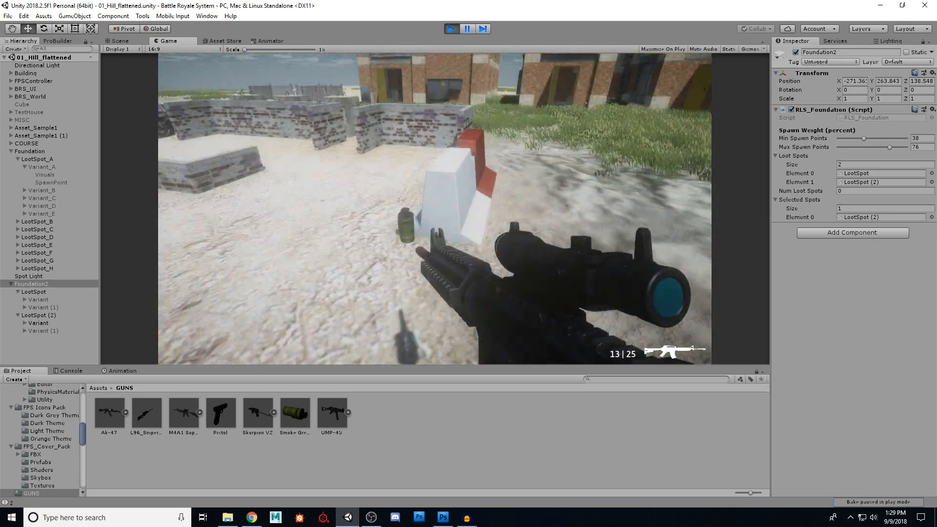
key(w)
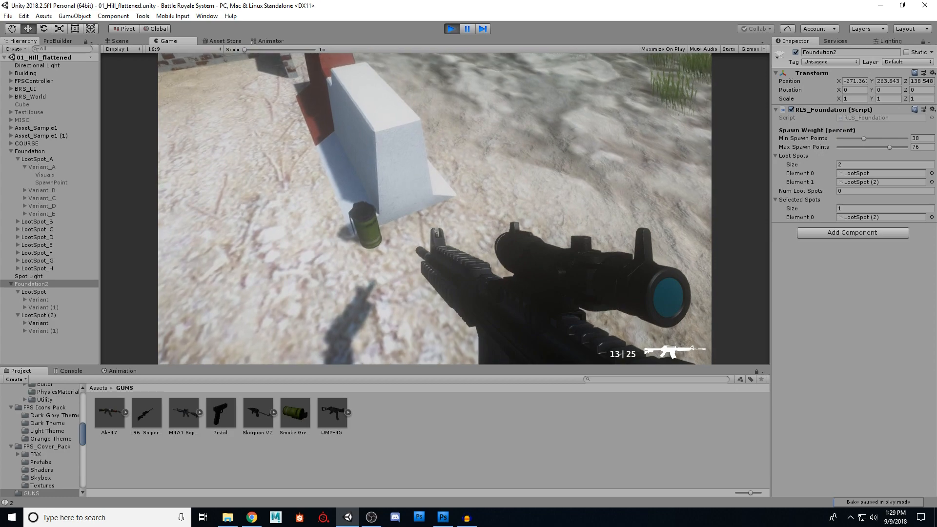
key(w)
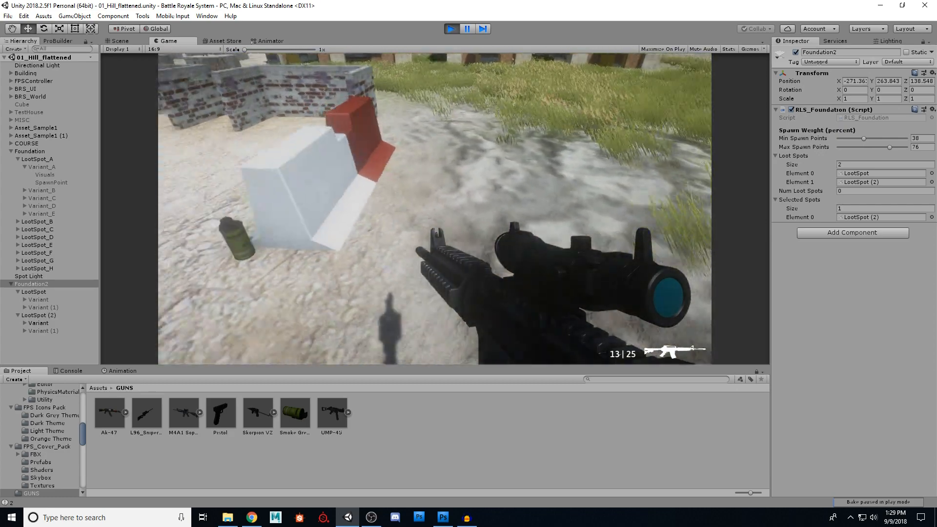
key(w)
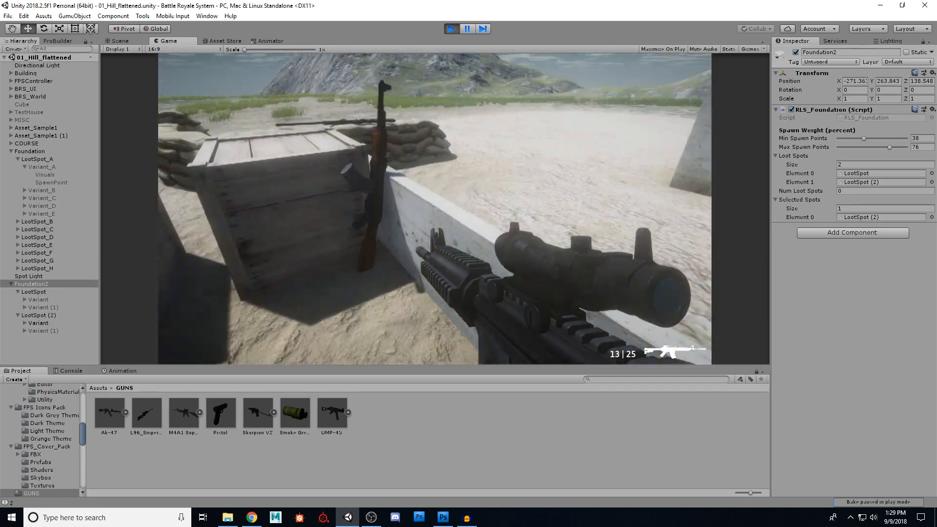
key(s)
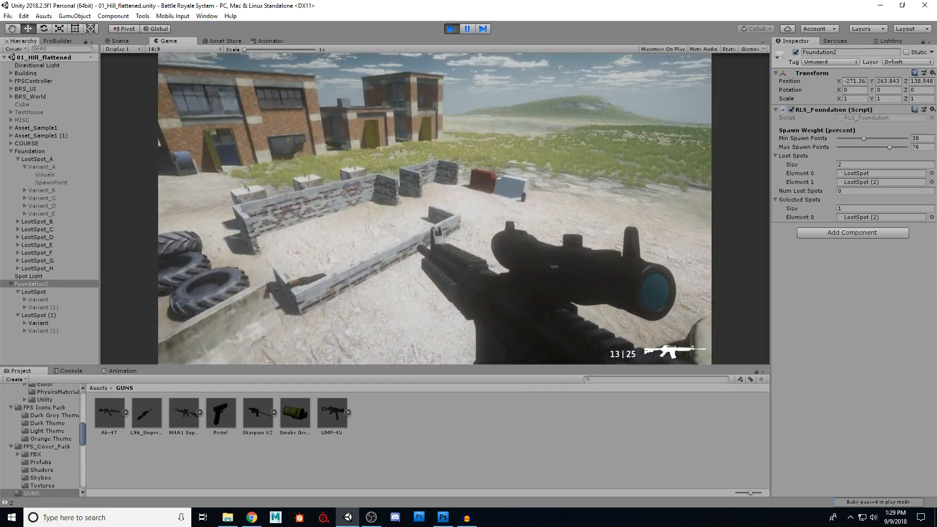
key(w)
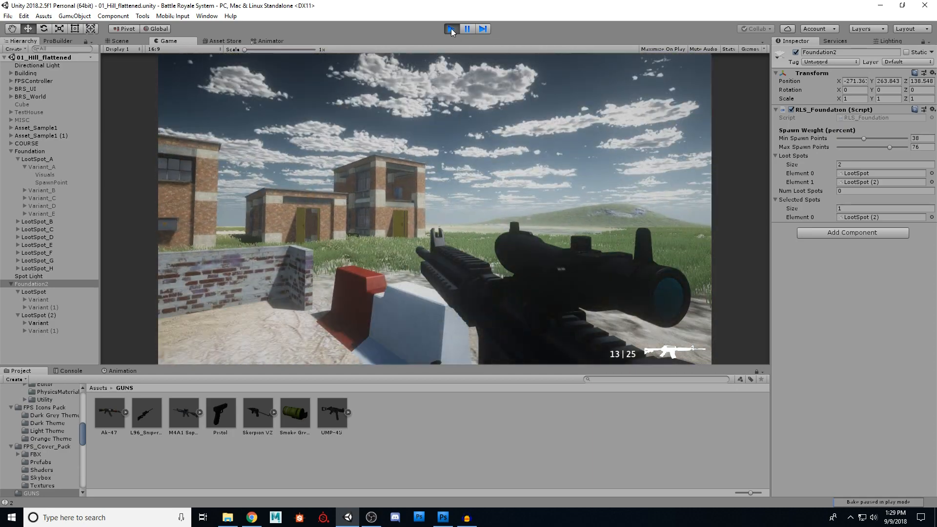
key(ctrl+p)
Examine Variant_A under Foundation's LootSpot_A and its place among the tyres, and collapse LootSpot_A in the hierarchy.
right_drag(502, 244, 452, 188)
key(w)
key(w)
right_drag(438, 233, 365, 216)
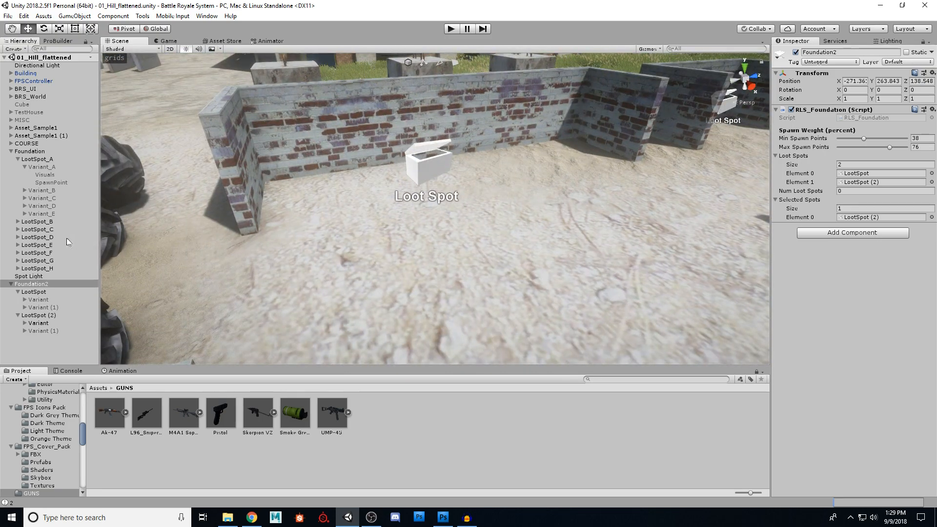
click(42, 168)
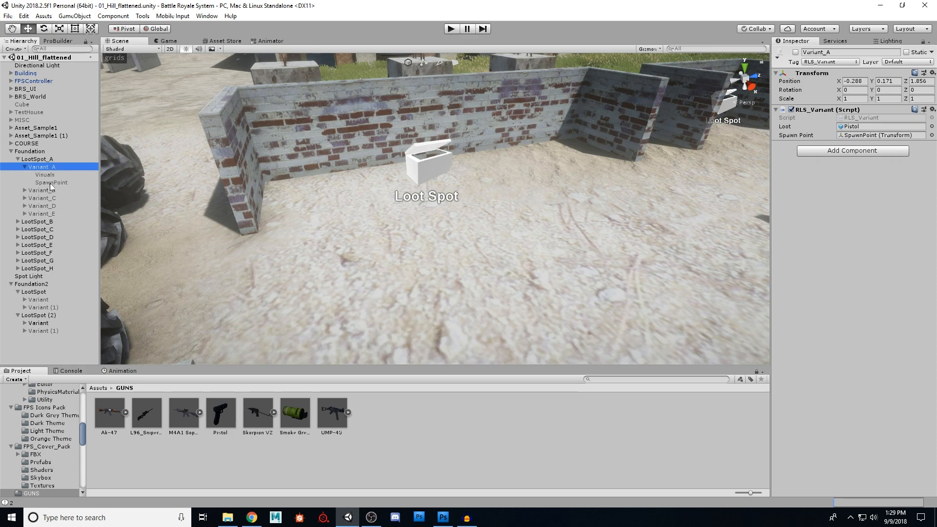
right_drag(517, 218, 485, 256)
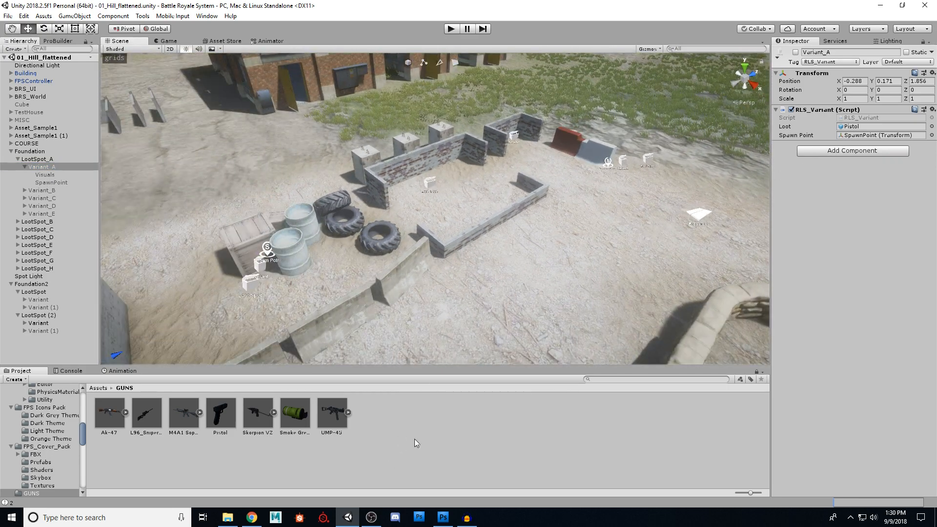
key(a)
right_drag(583, 223, 523, 242)
key(s)
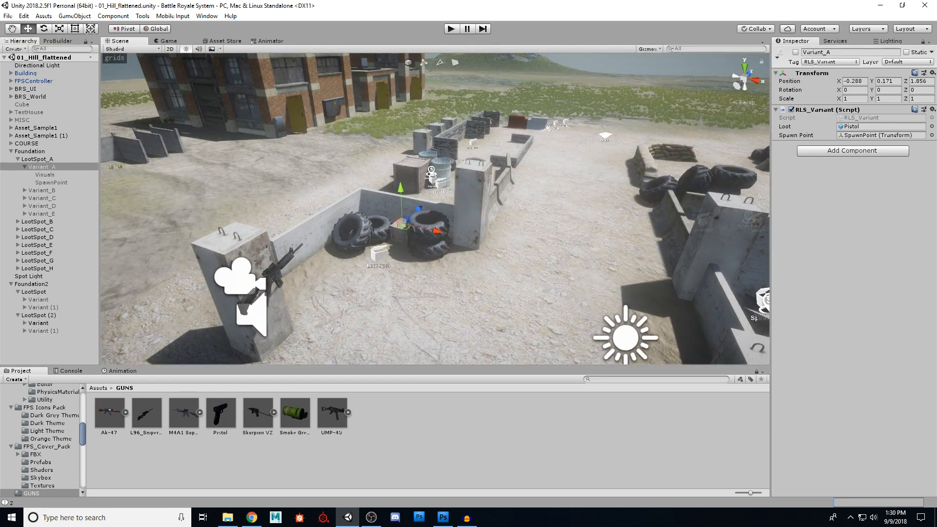
click(17, 159)
Examine the concrete block, oil drum, walls and barriers that make up the COURSE group, and collapse the group.
right_drag(436, 219, 517, 225)
right_drag(441, 230, 514, 170)
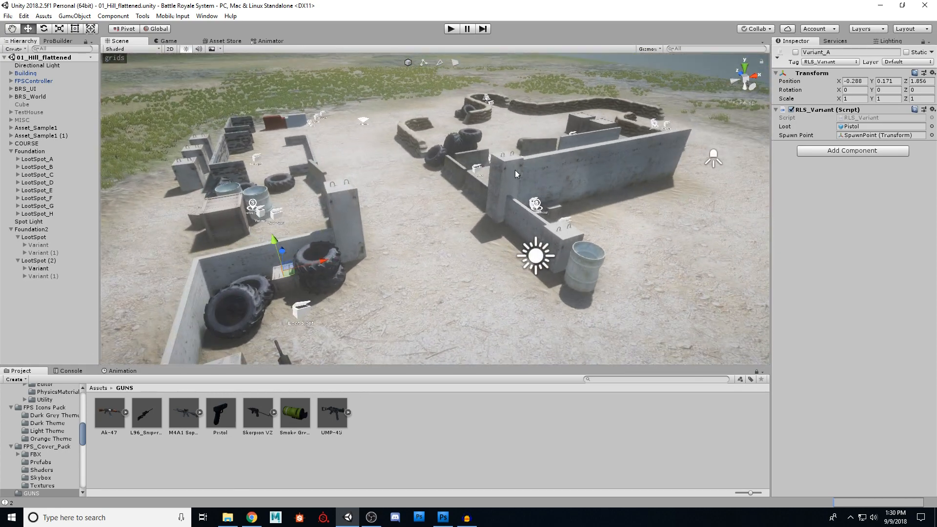
click(514, 170)
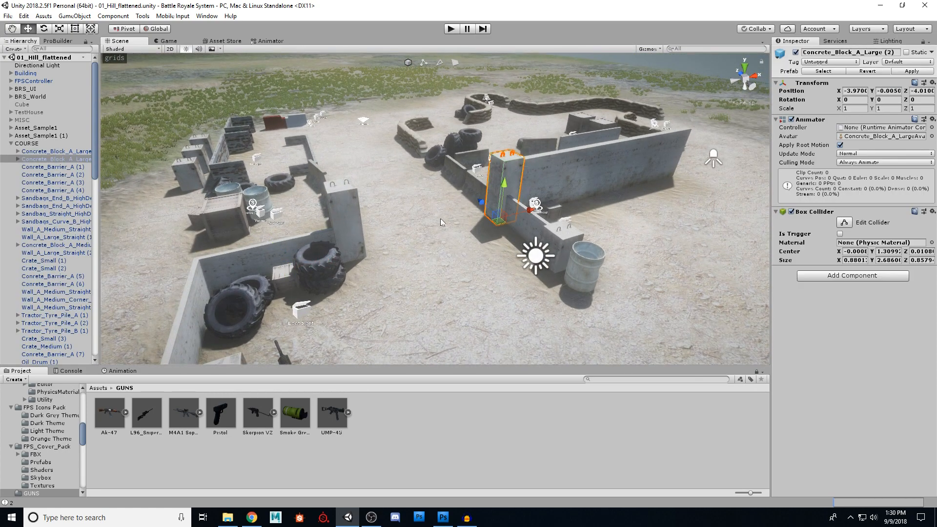
click(580, 263)
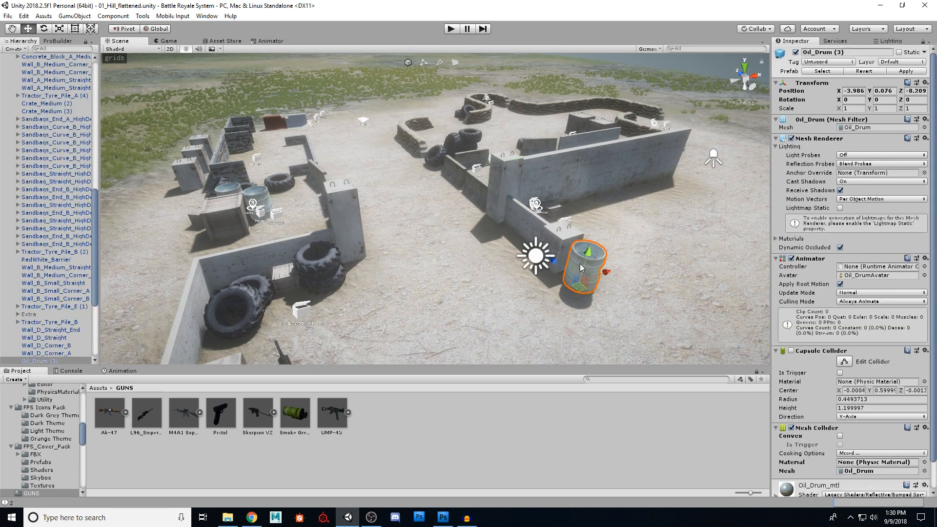
click(534, 210)
mouse_move(534, 210)
right_down()
mouse_move(466, 223)
mouse_move(483, 231)
right_up()
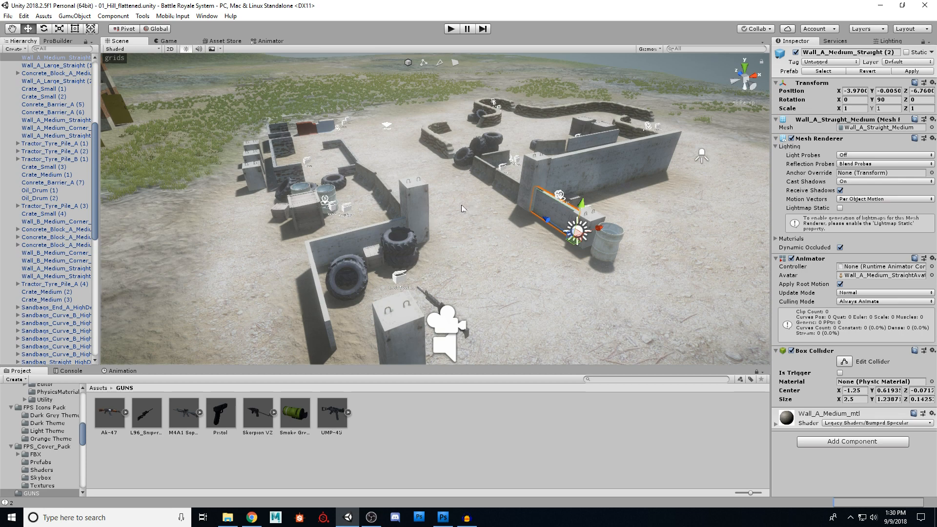
click(573, 163)
click(501, 186)
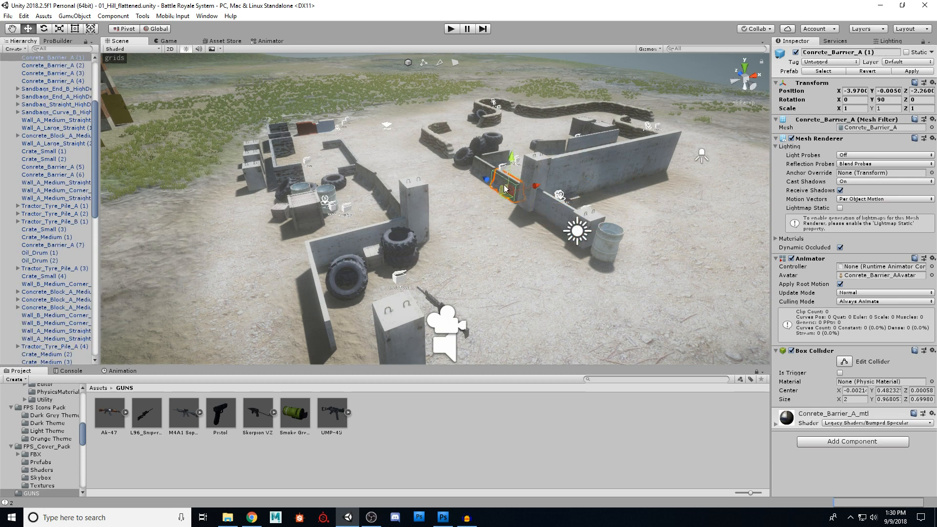
click(480, 166)
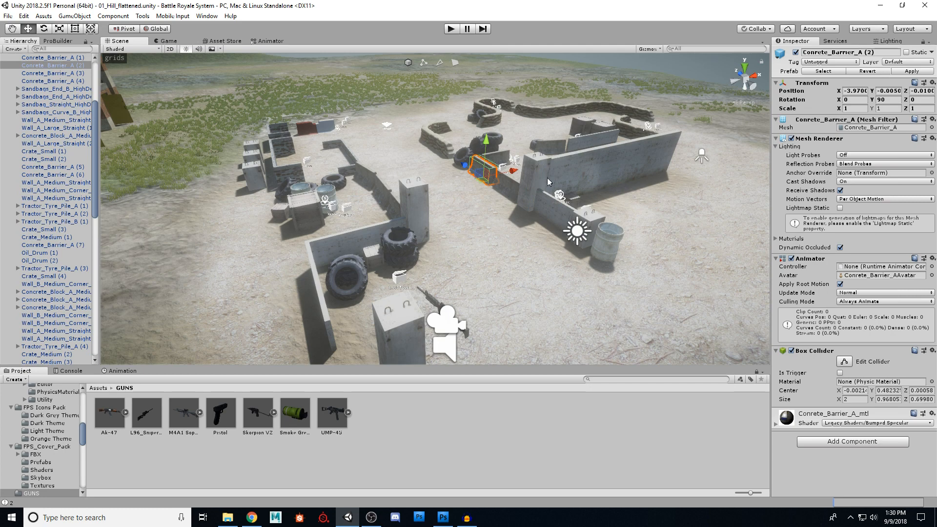
click(568, 170)
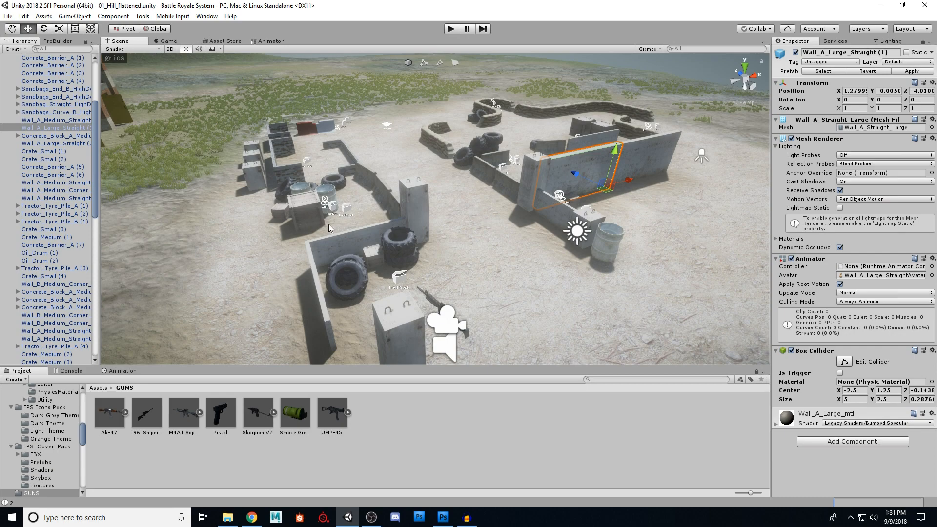
drag(94, 158, 101, 102)
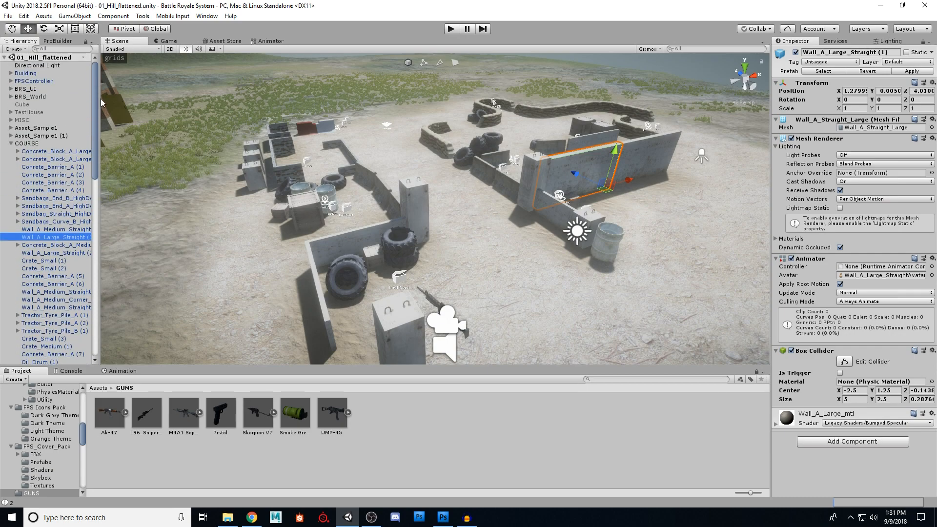
click(10, 143)
Inspect the Weapon Slots beneath FPSController's FirstPersonCharacter, including the contents of the Shotgun Slot.
key(w)
right_drag(383, 185, 180, 223)
click(10, 81)
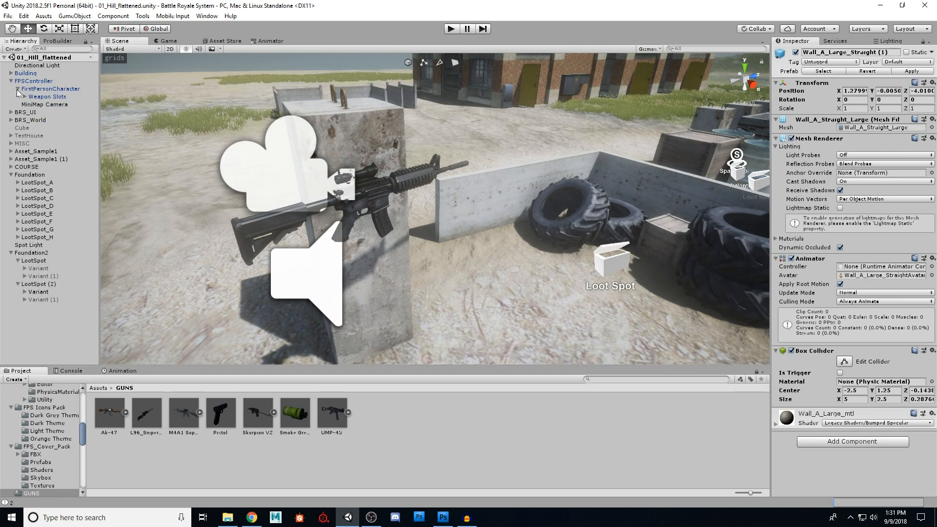
click(25, 96)
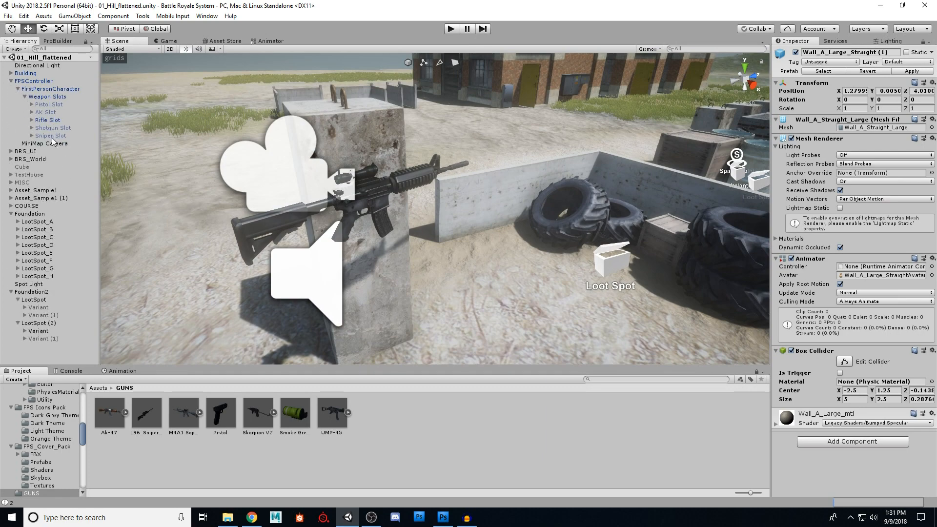
click(48, 98)
click(41, 128)
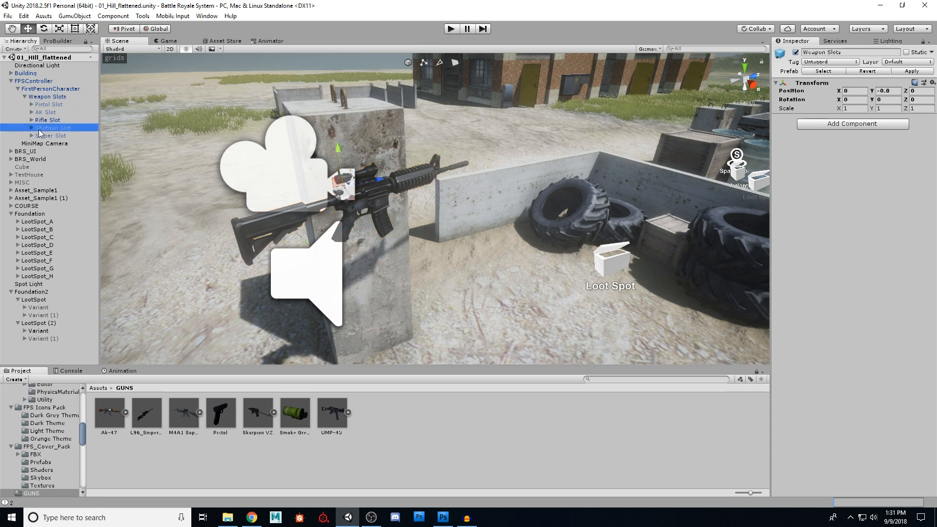
click(31, 128)
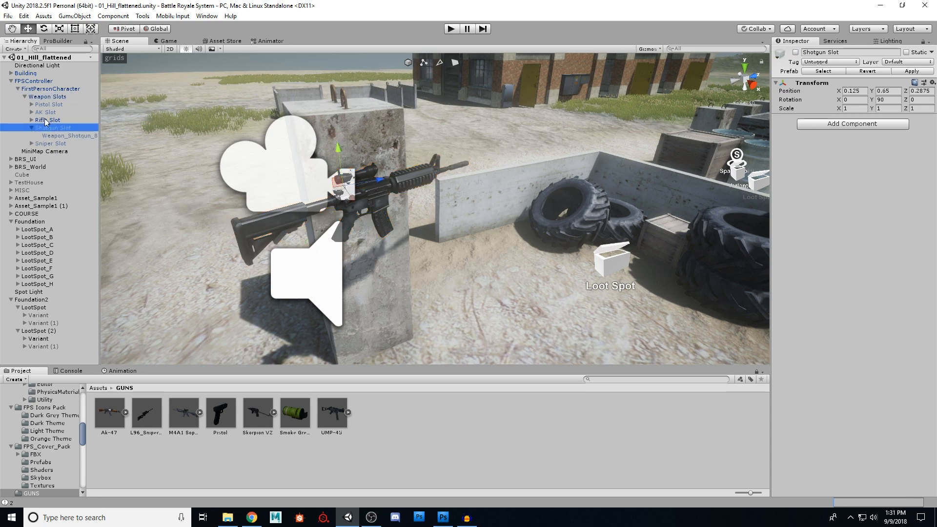
click(31, 128)
key(s)
right_drag(311, 193, 503, 204)
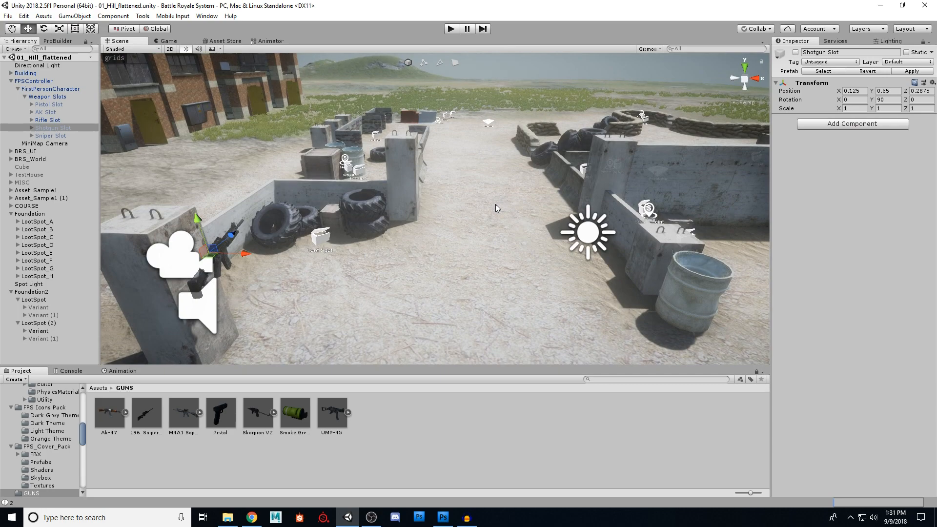
right_drag(415, 212, 428, 242)
key(s)
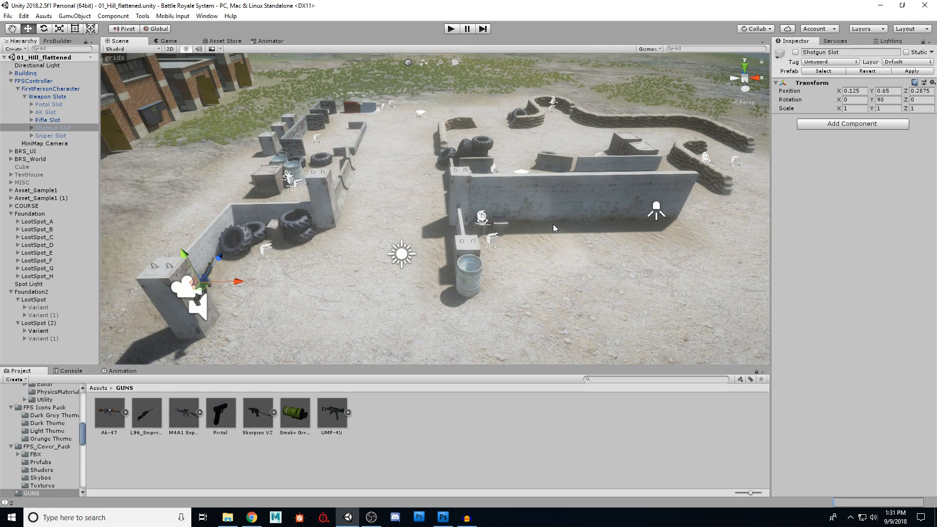
right_drag(553, 224, 535, 249)
key(s)
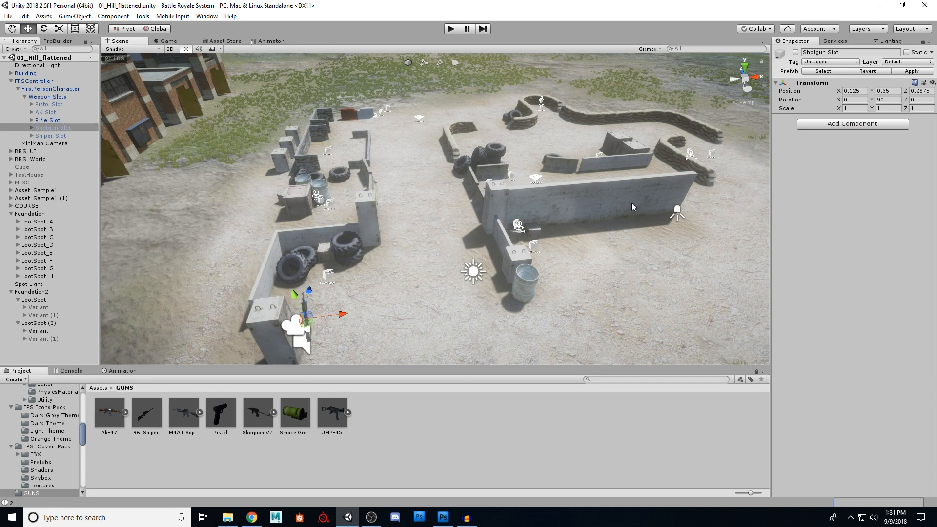
right_drag(598, 199, 570, 215)
key(w)
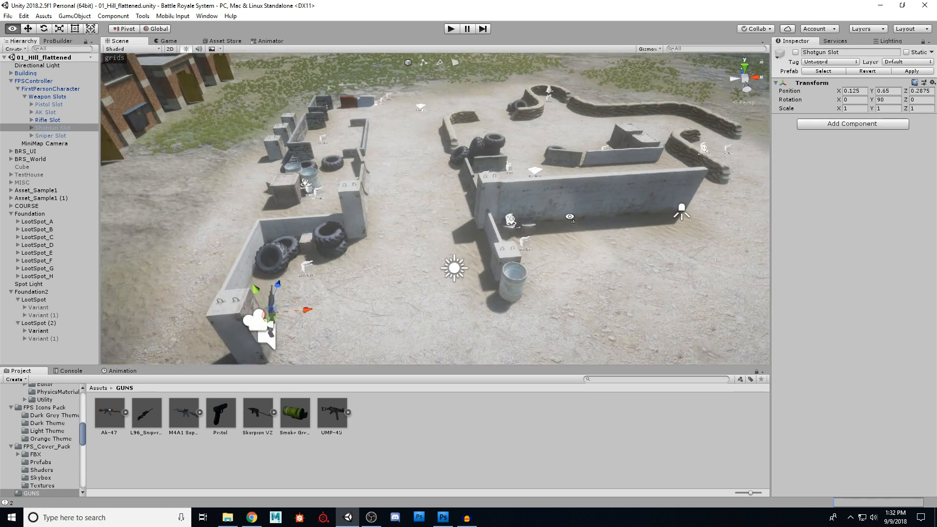